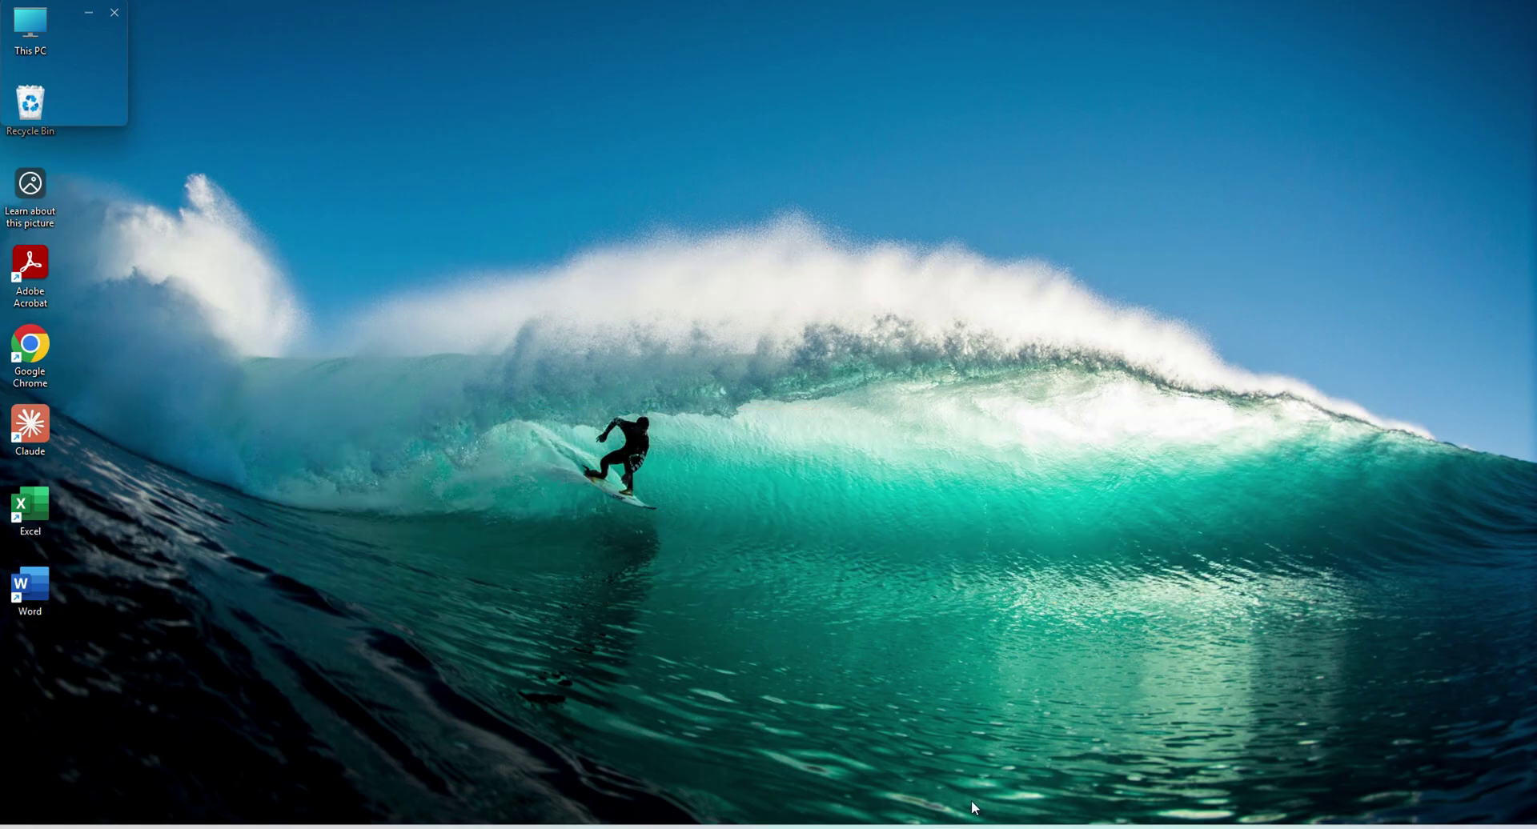
- In a new browser tab, search Google for 'download matlab'
mouse_move(911, 826)
left_click(912, 764)
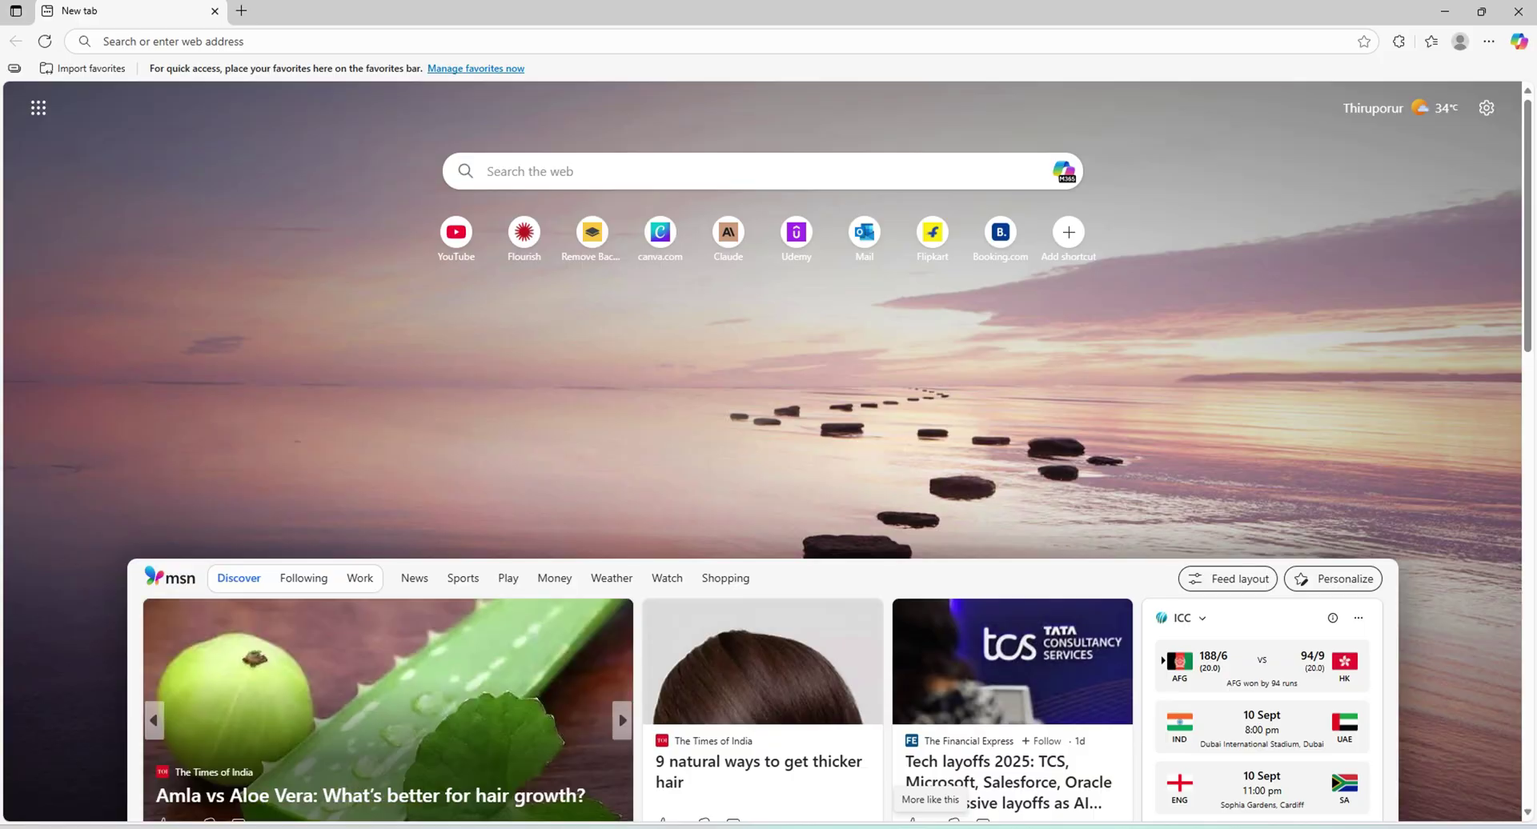
left_click(320, 40)
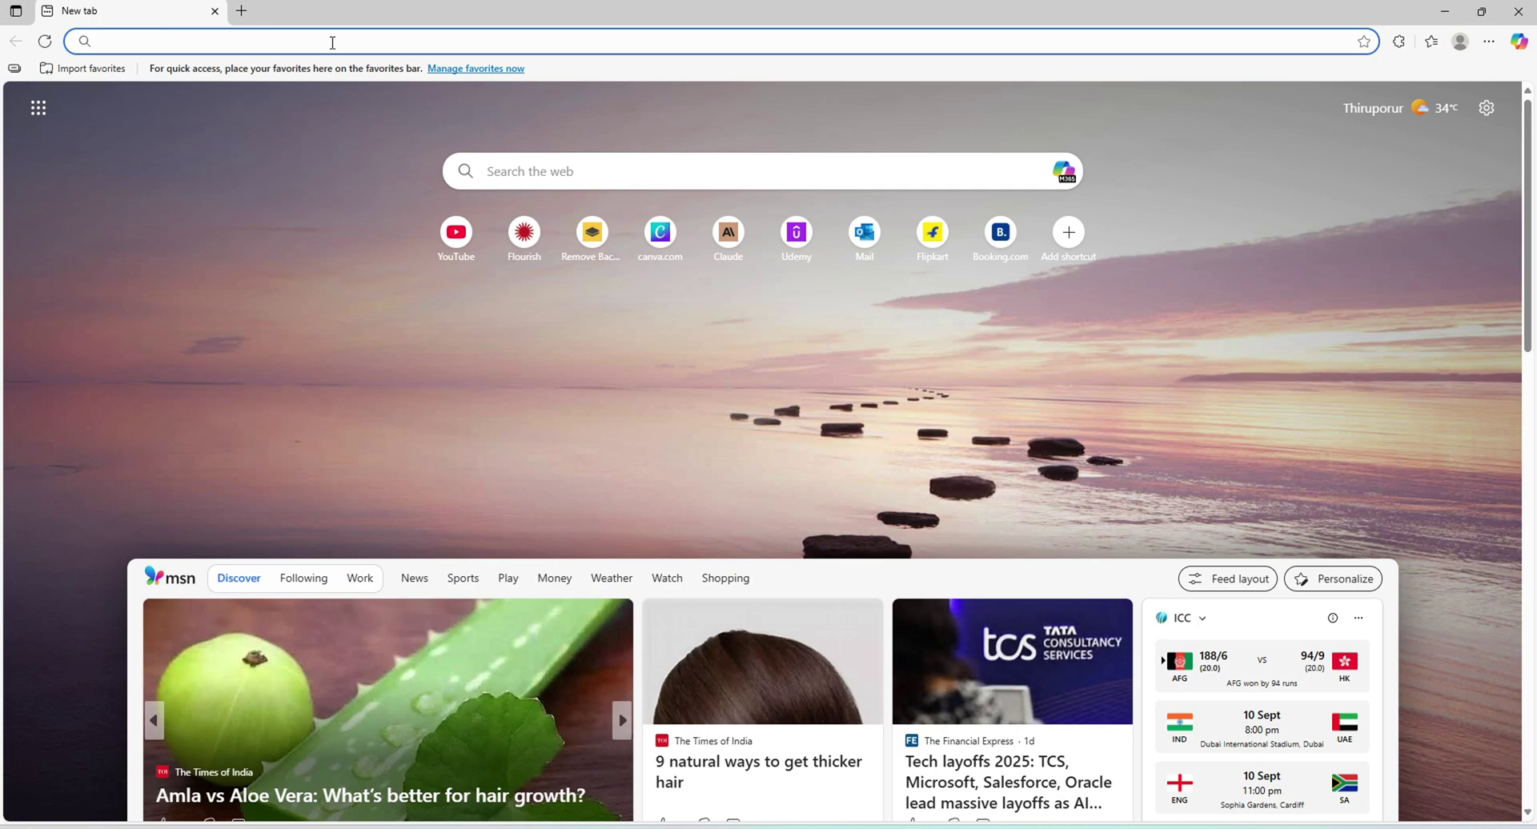
type("down")
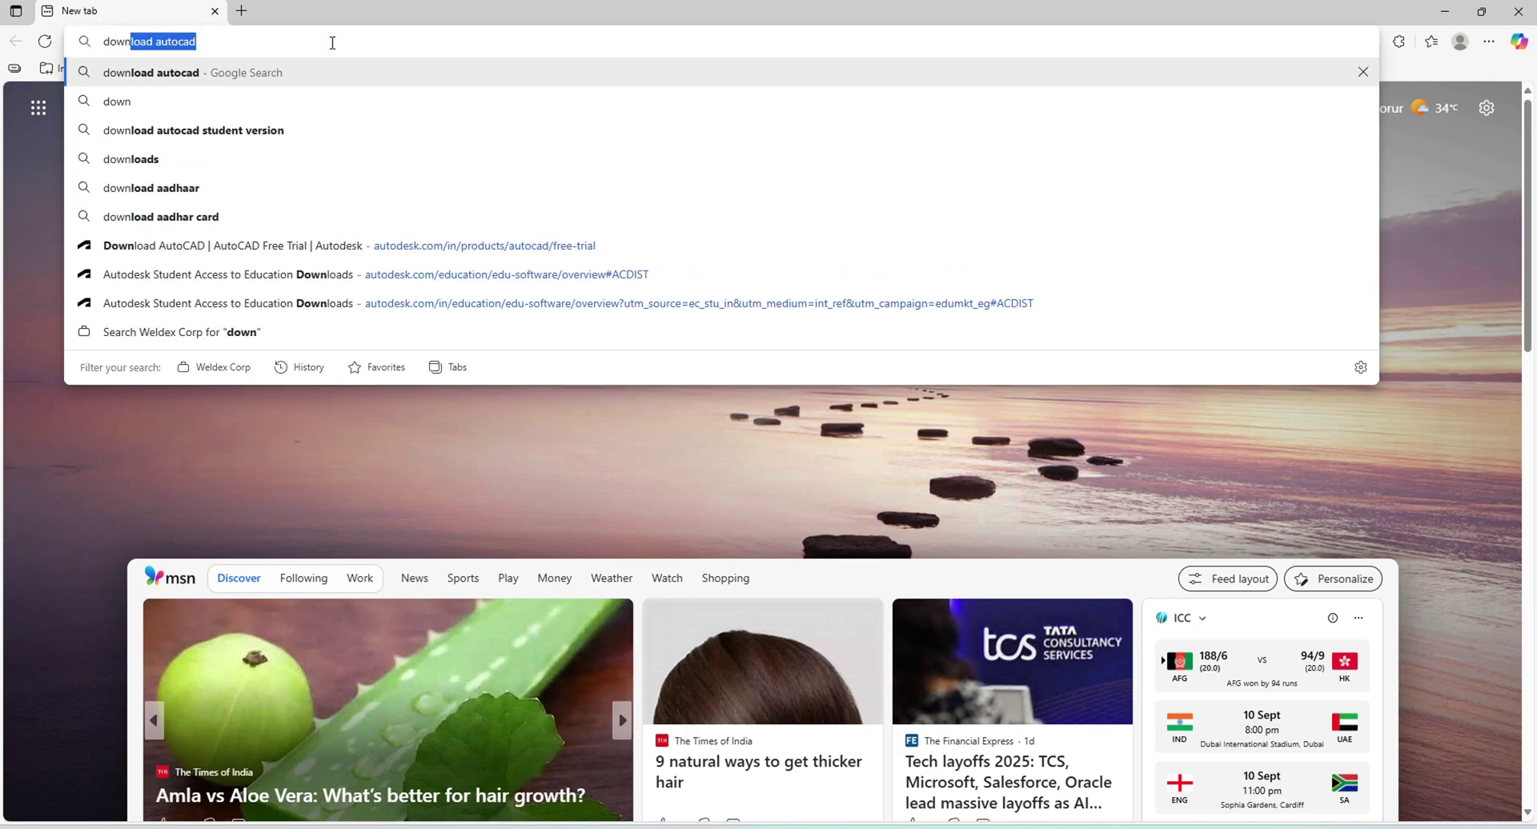
type("load m")
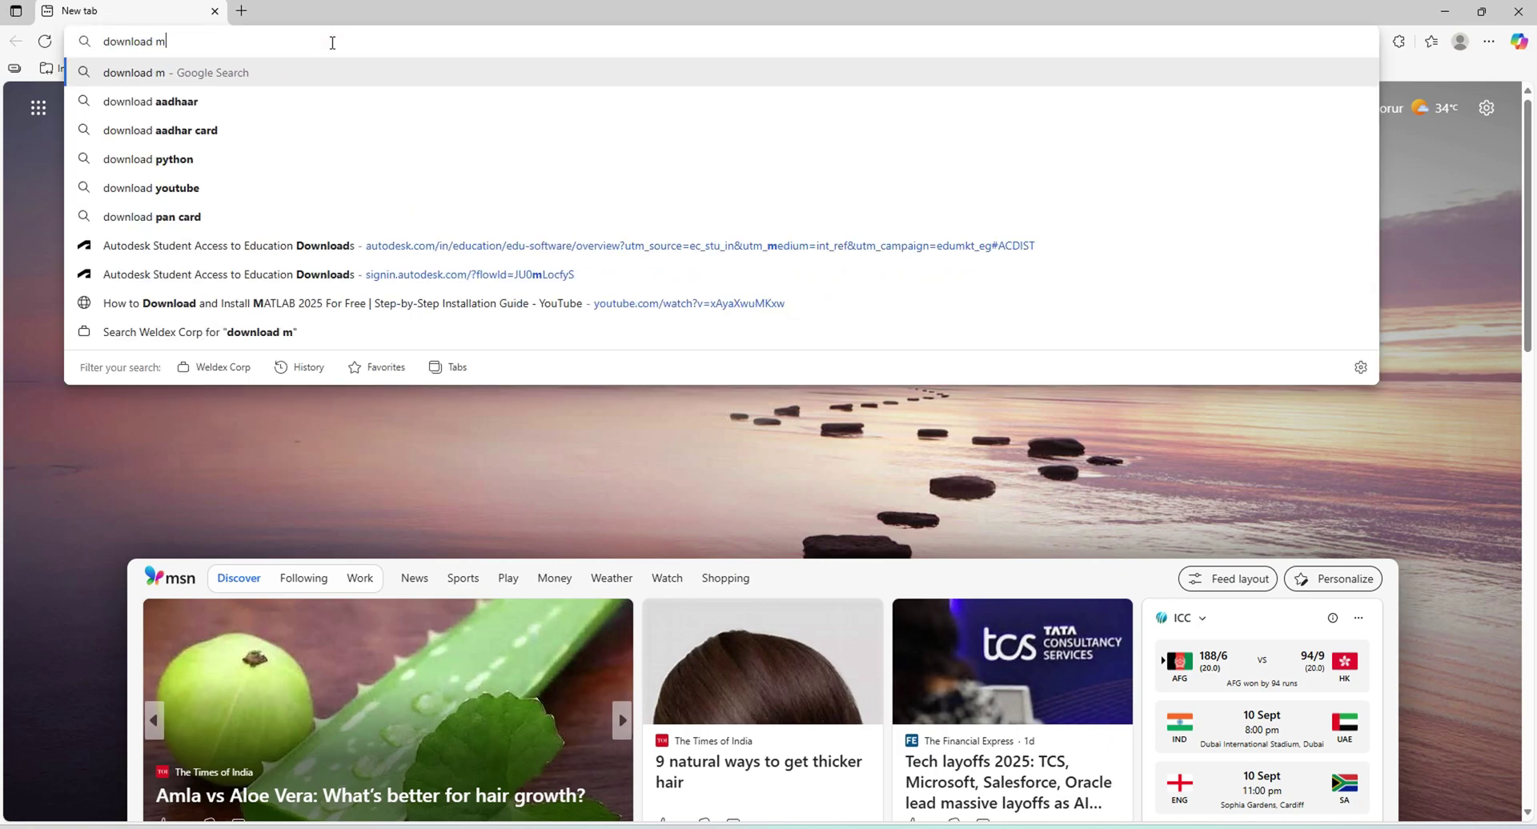
type("atlab")
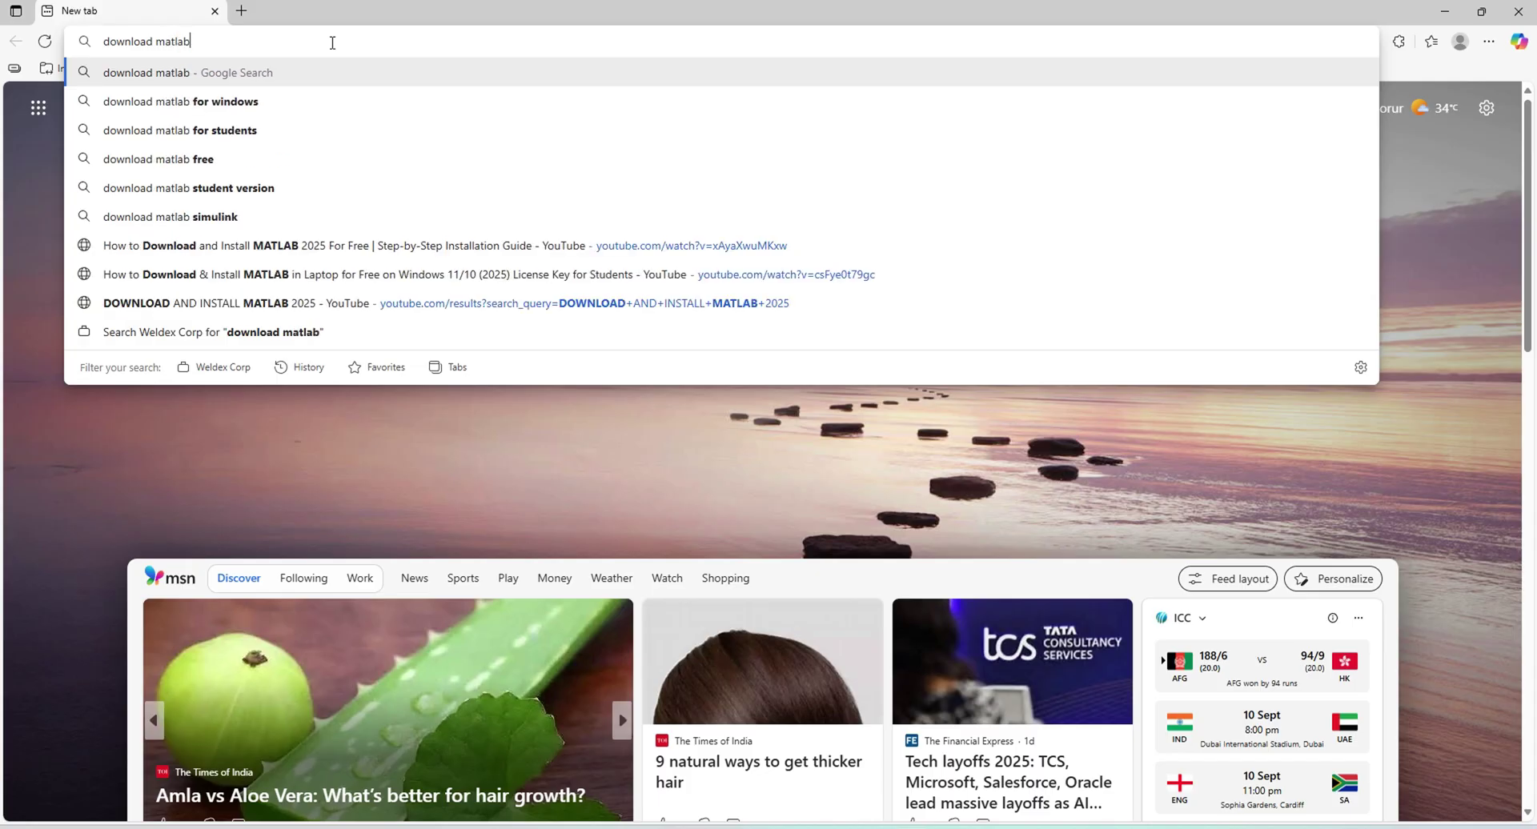
key("Return")
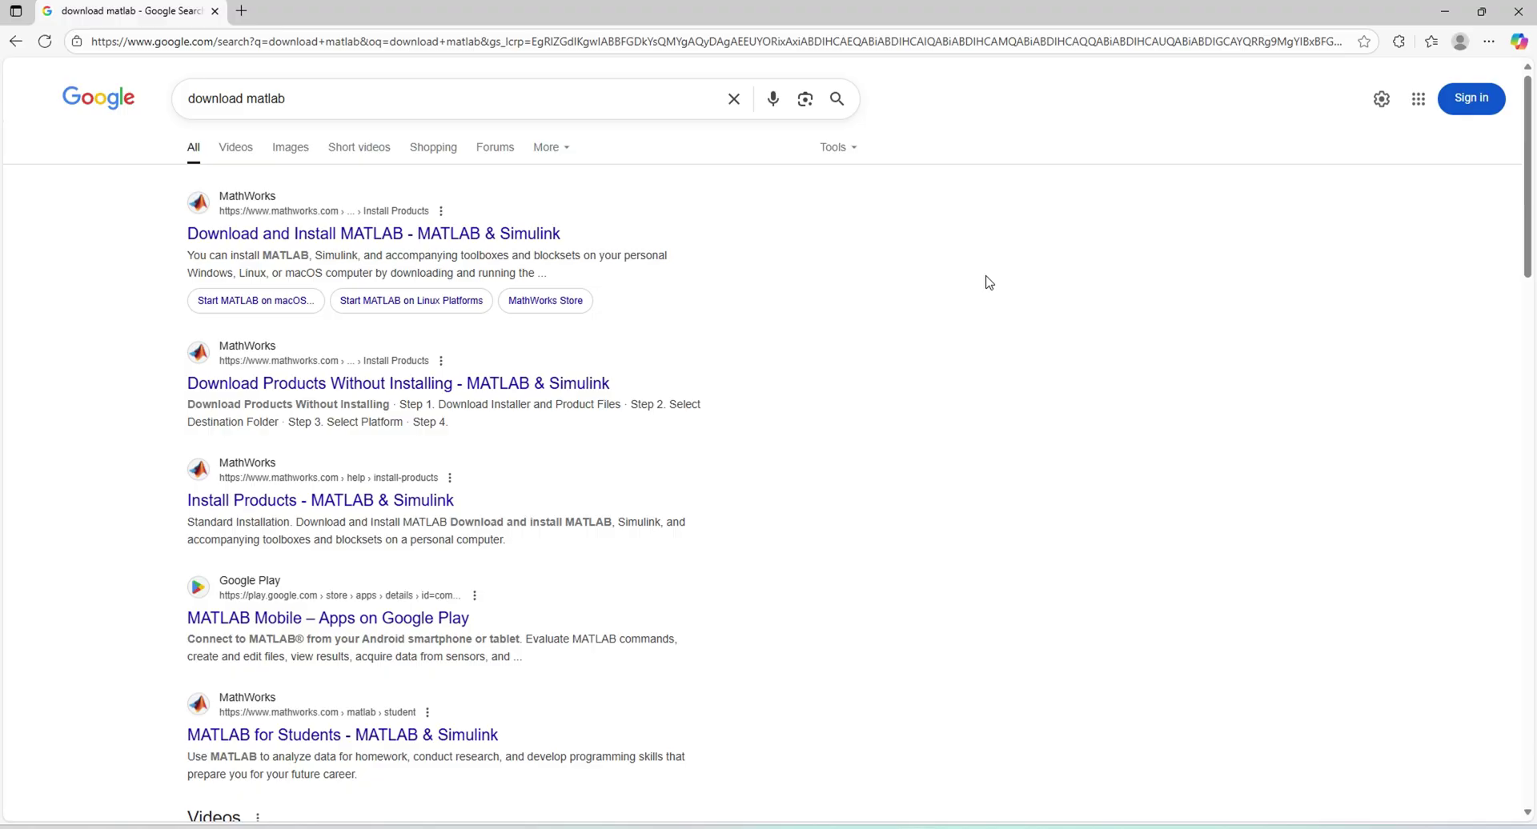
- Open MathWorks' Download and Install MATLAB guide on the India site and scroll through it
left_click(292, 234)
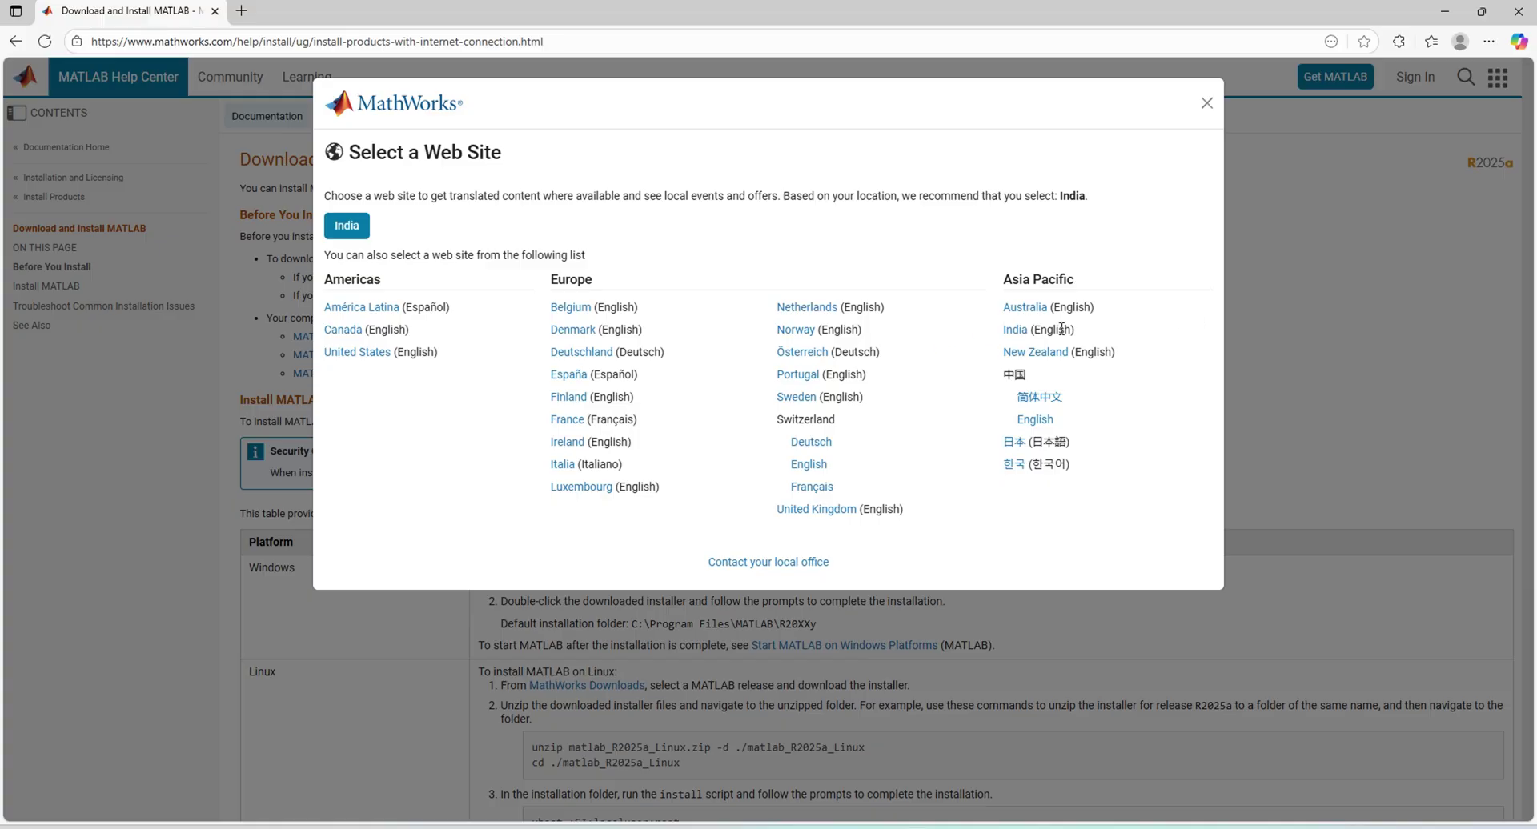
left_click(1017, 331)
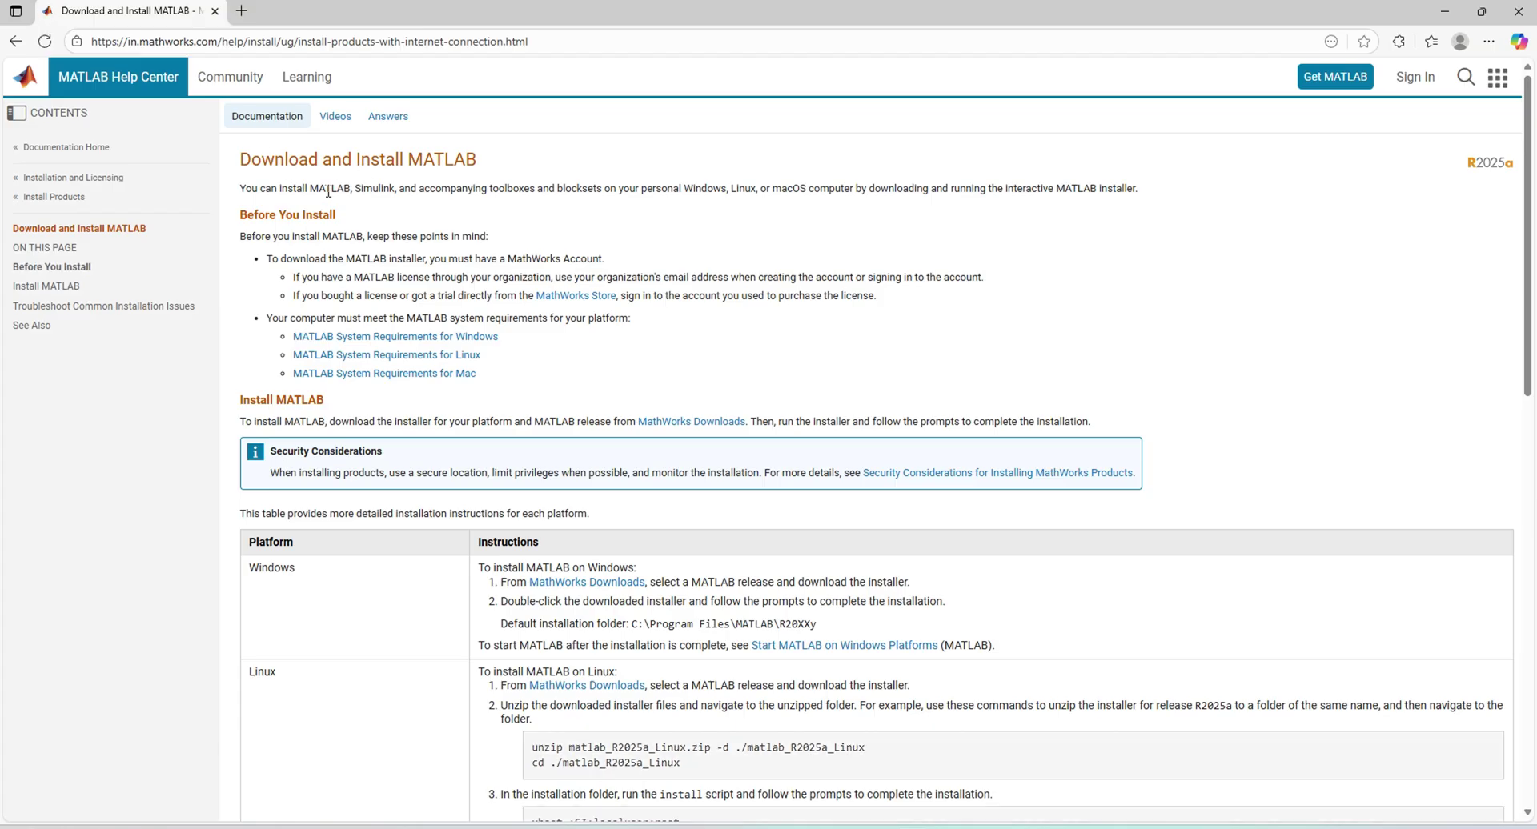
scroll(328, 192, "down", 1)
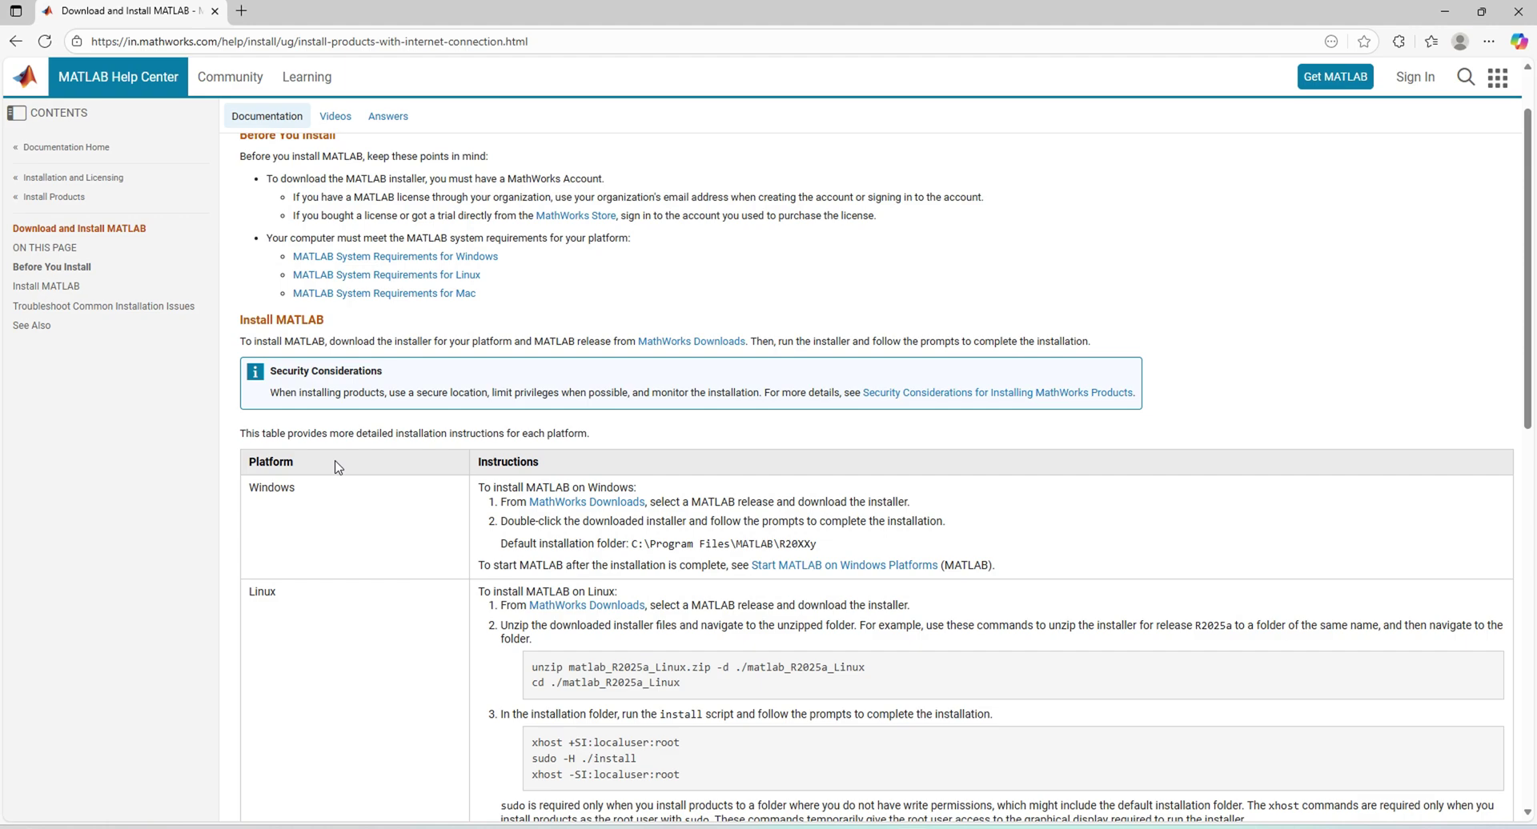
scroll(293, 464, "down", 2)
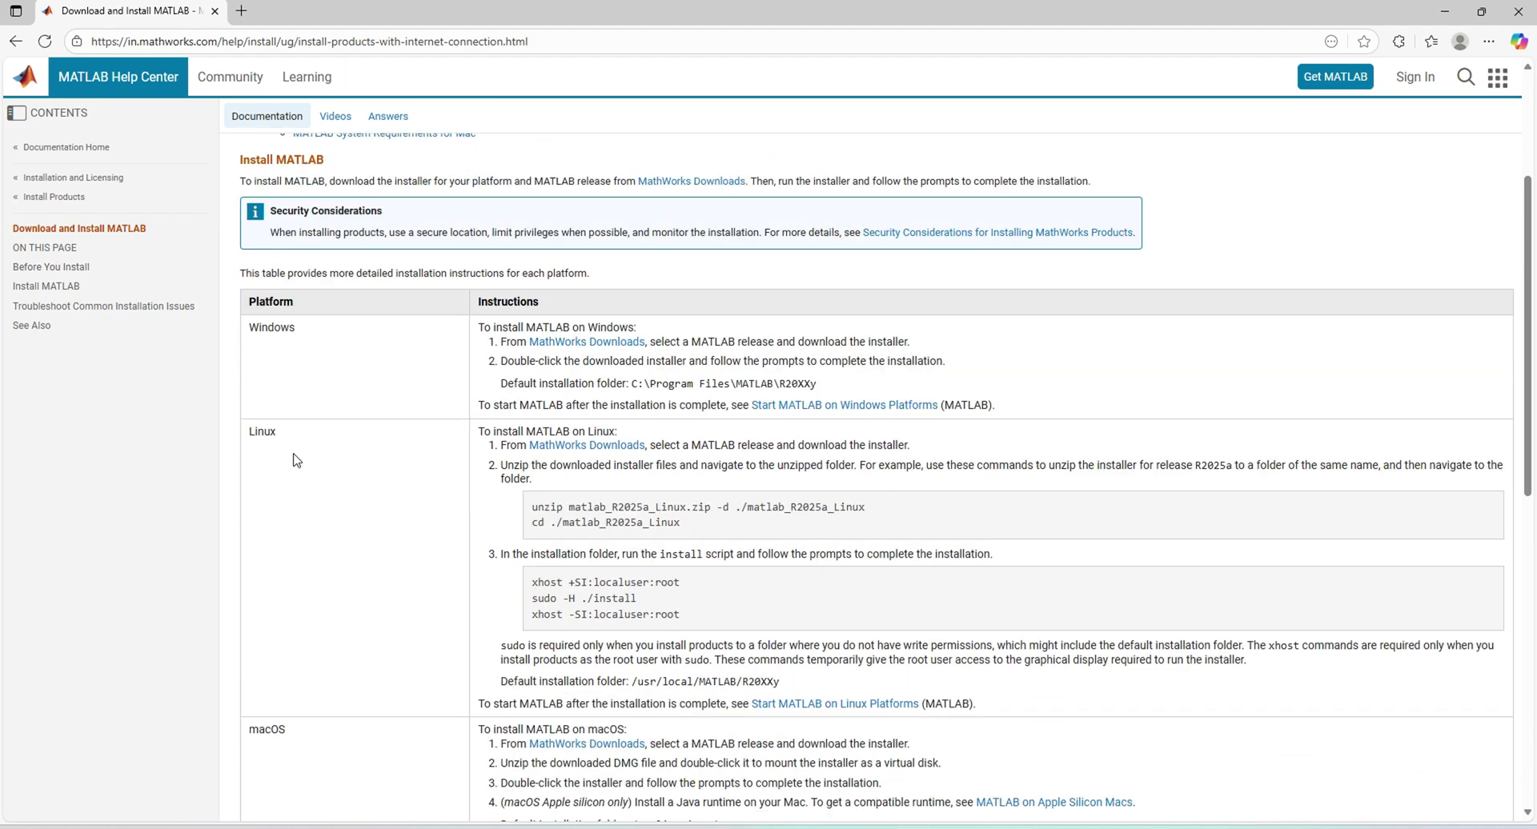
scroll(294, 460, "down", 1)
- After noting the Windows instructions, follow the MathWorks Downloads link to the sign-in page
double_click(259, 248)
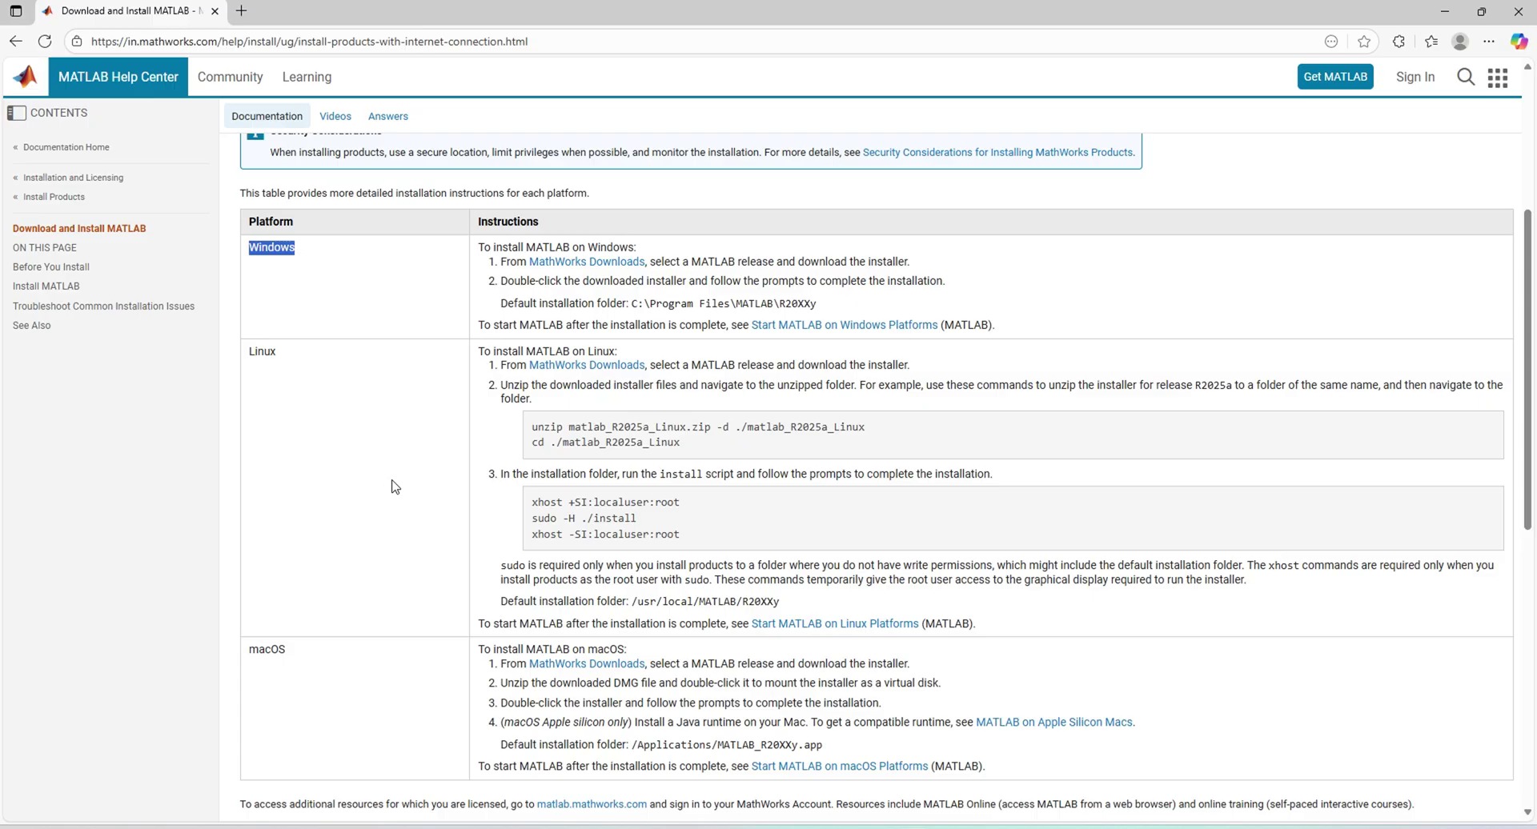
scroll(465, 320, "up", 3)
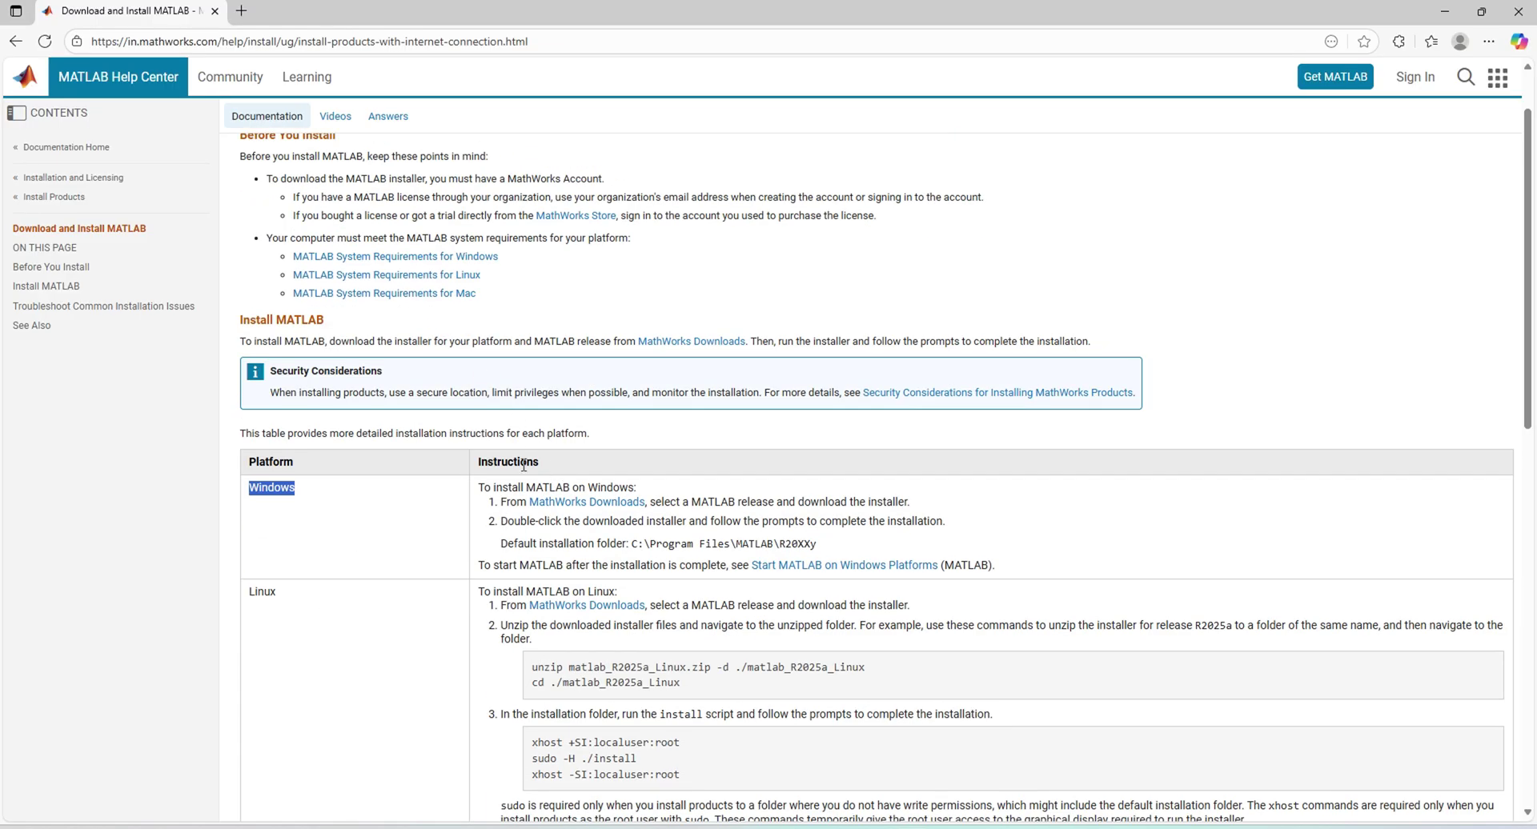
left_click(587, 502)
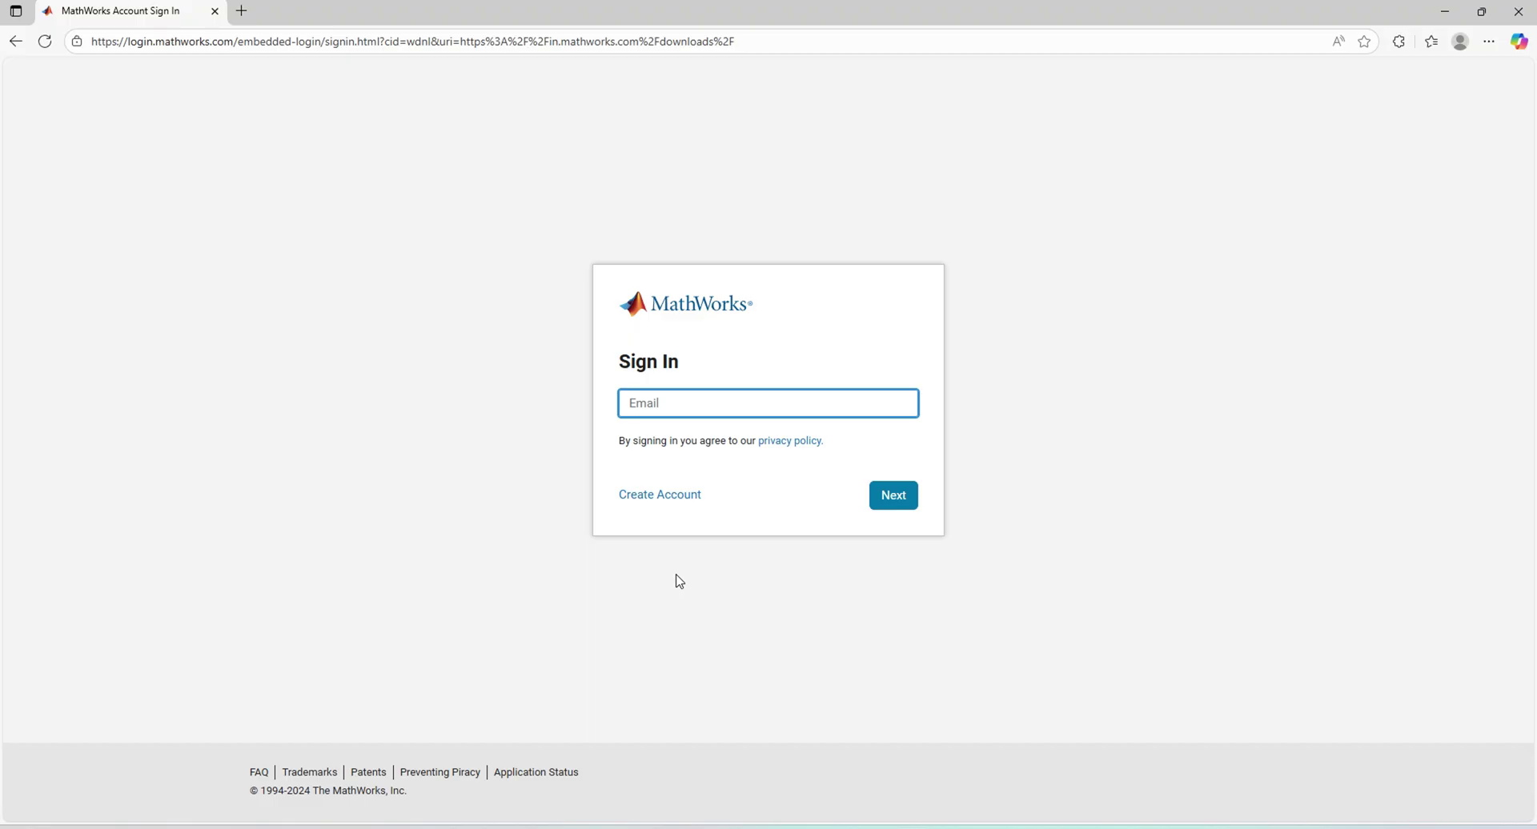
- Begin a new MathWorks account by submitting a personal Gmail address
left_click(661, 497)
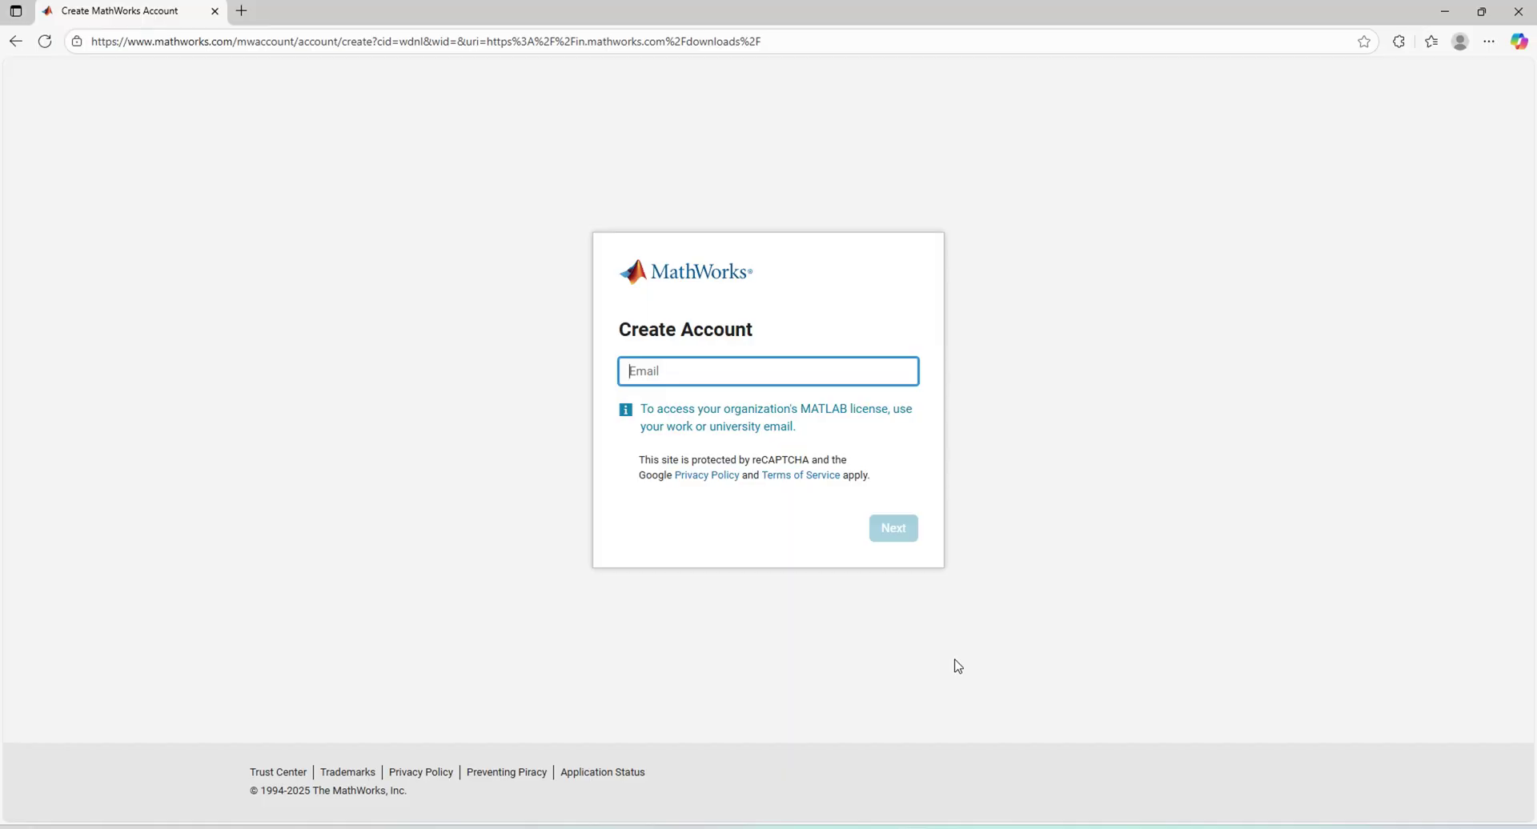
left_click(795, 377)
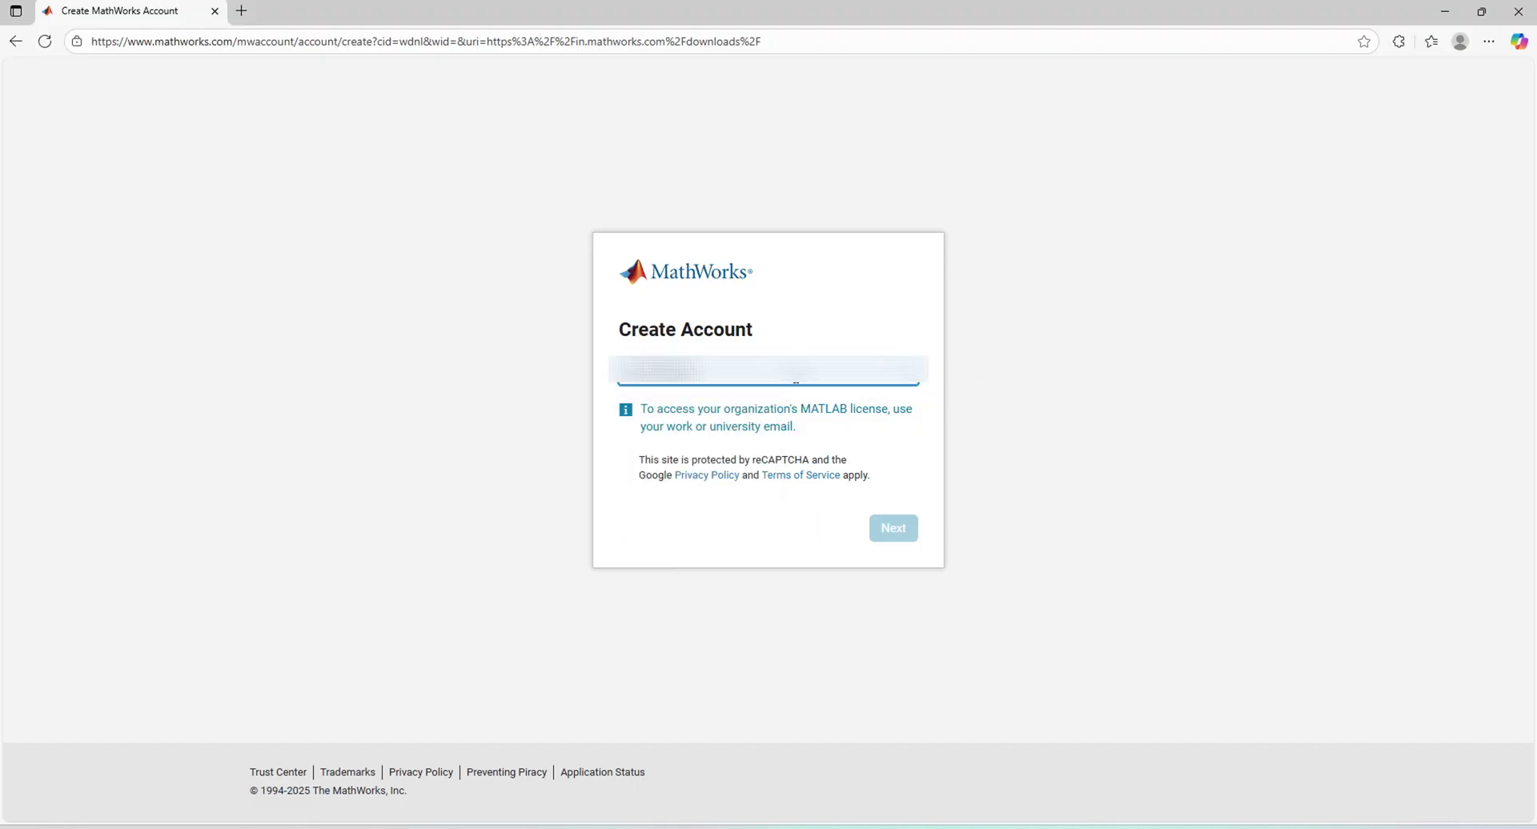
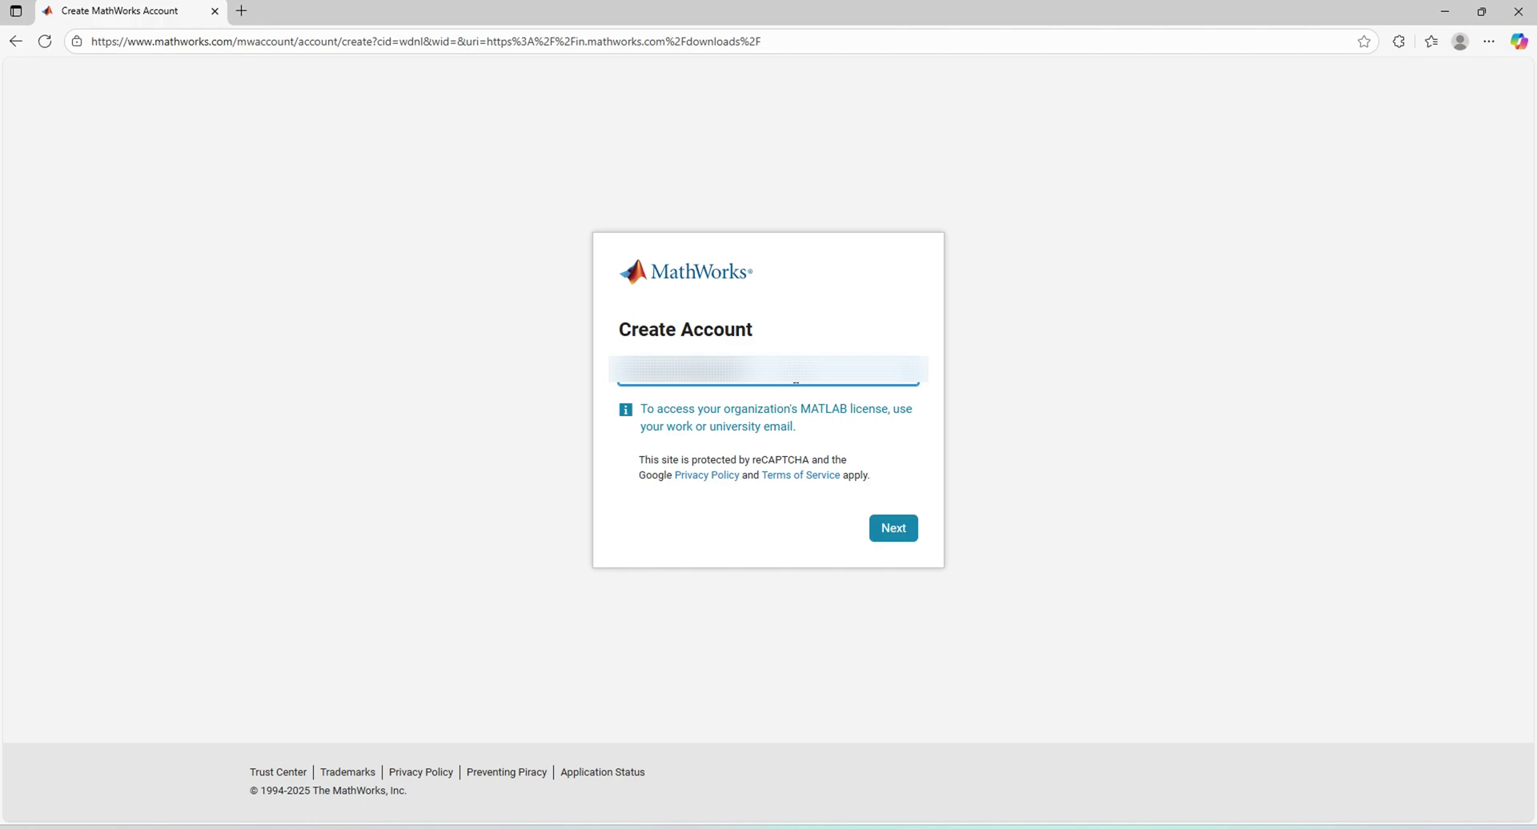
left_click(894, 528)
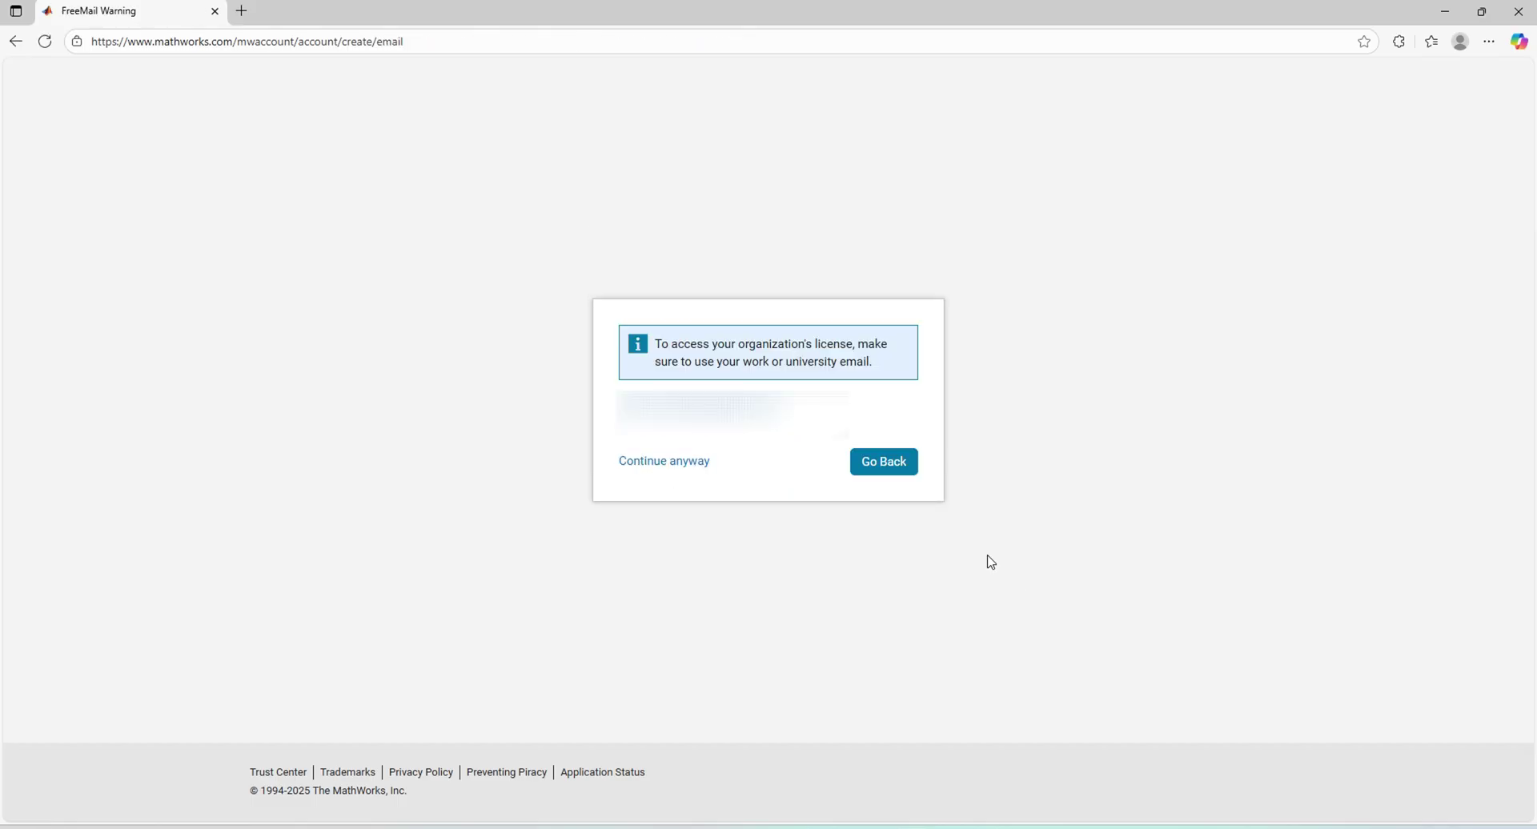
- Continue past the free-mail warning and review the password rules: 8-50 characters, lowercase letter, number
left_click(665, 463)
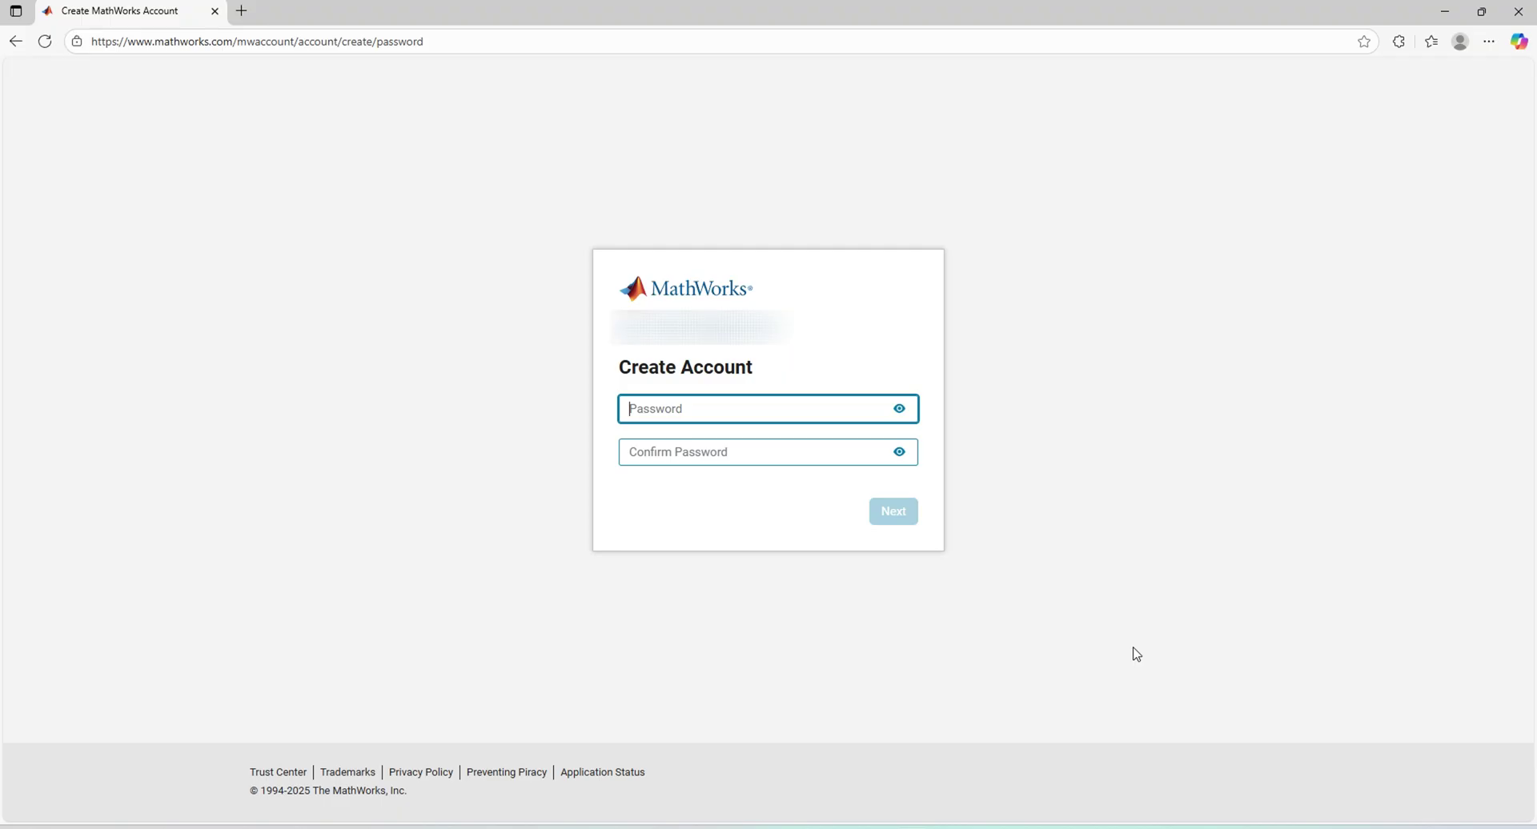
type("M")
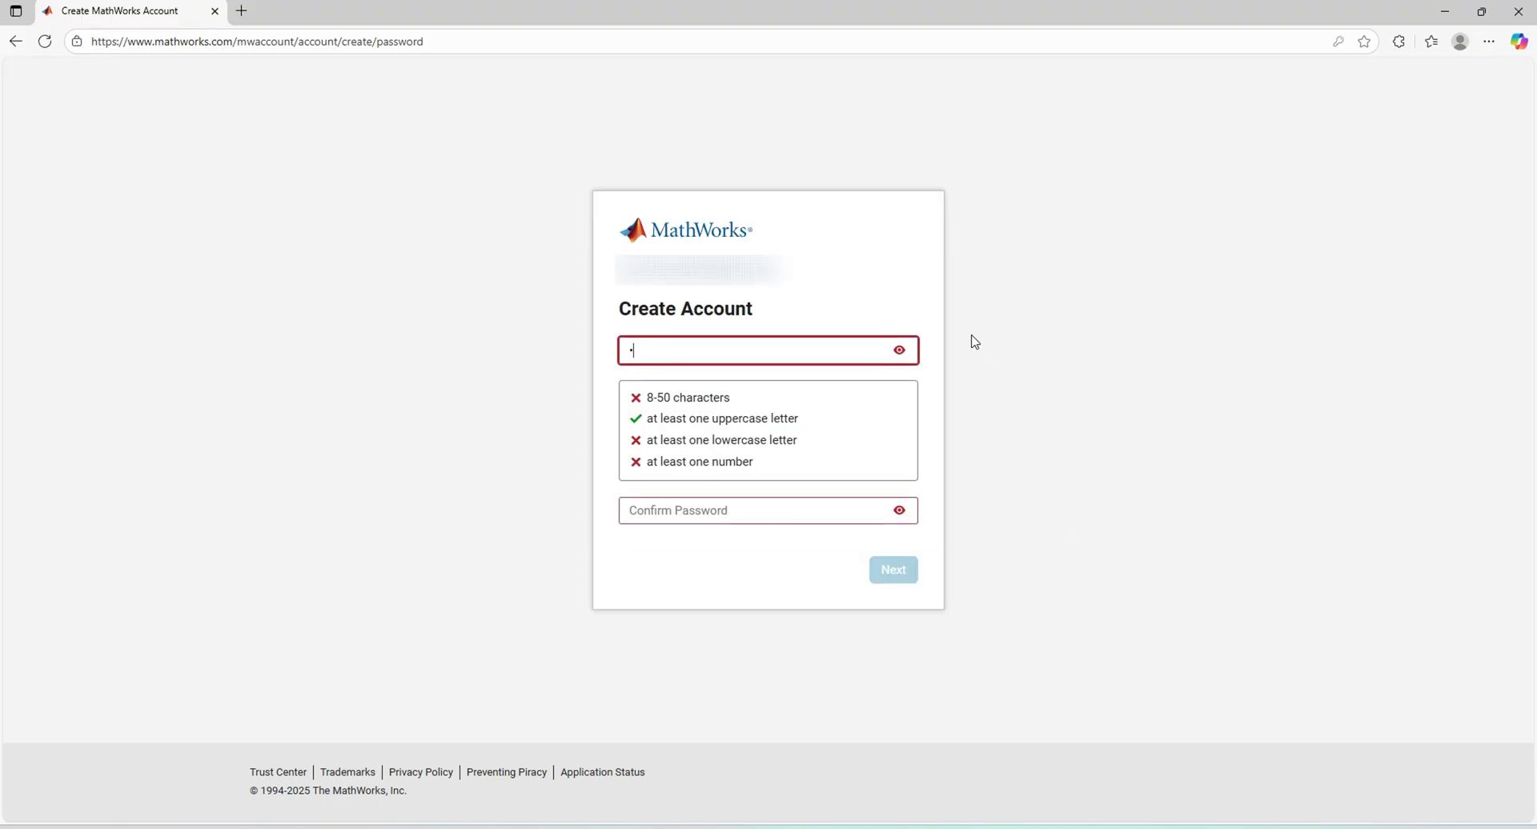
left_click_drag(648, 397, 778, 421)
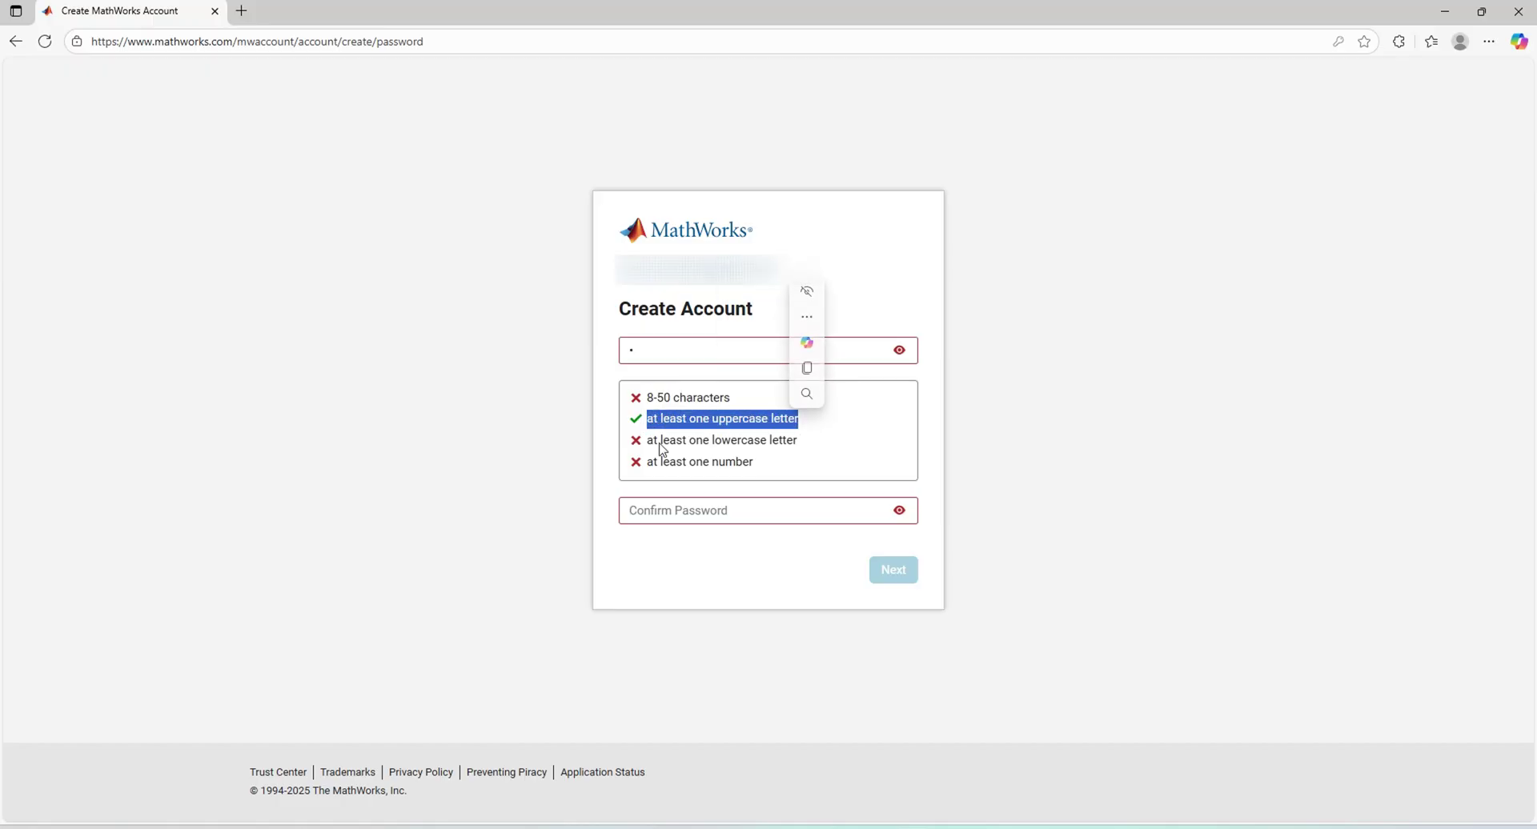
left_click_drag(648, 440, 797, 441)
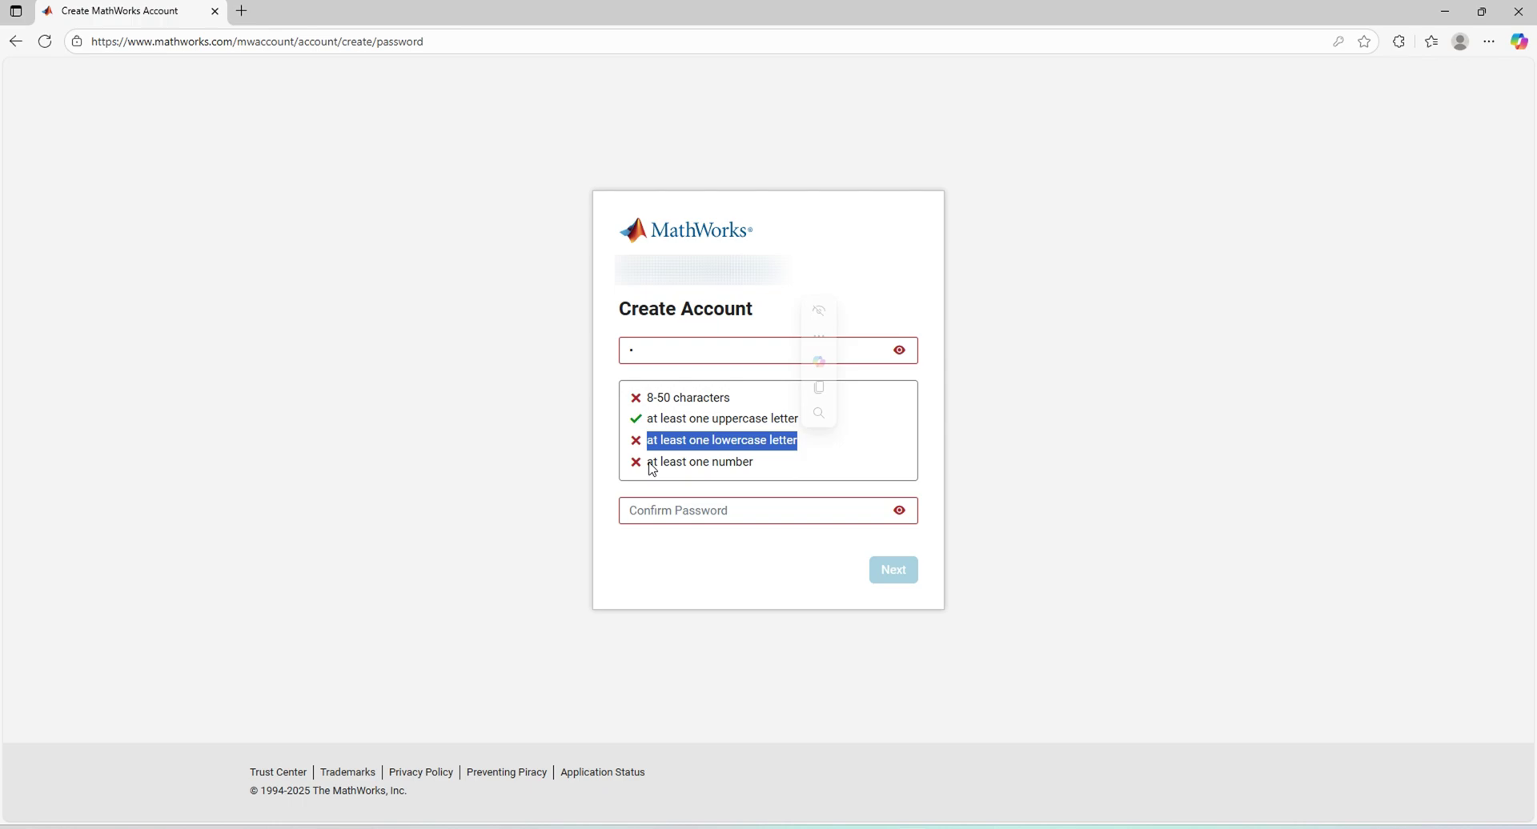
left_click_drag(647, 462, 795, 464)
- Enter and confirm the account password, then submit it
left_click(796, 464)
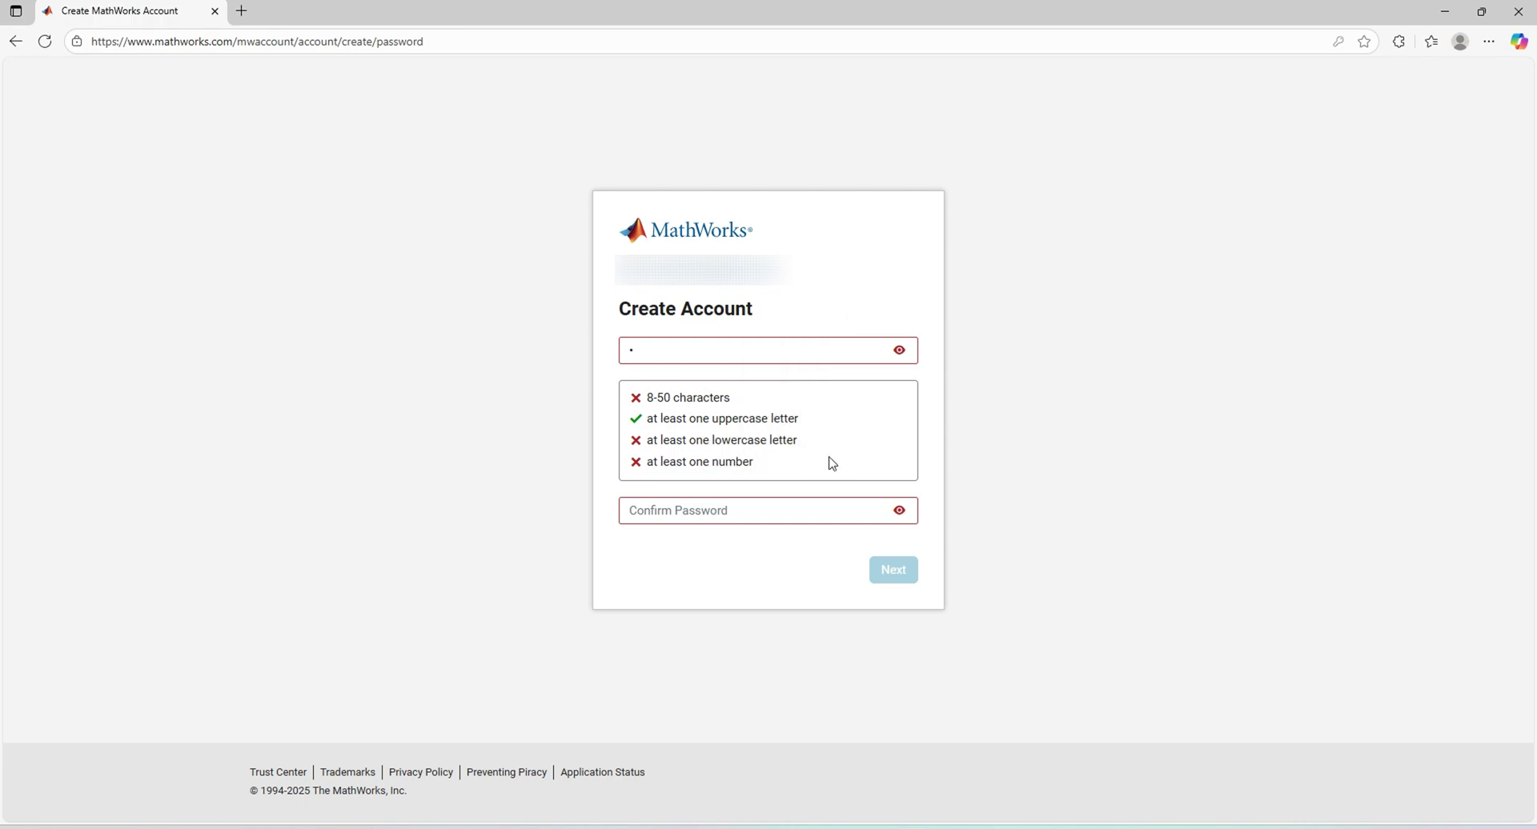
left_click(683, 350)
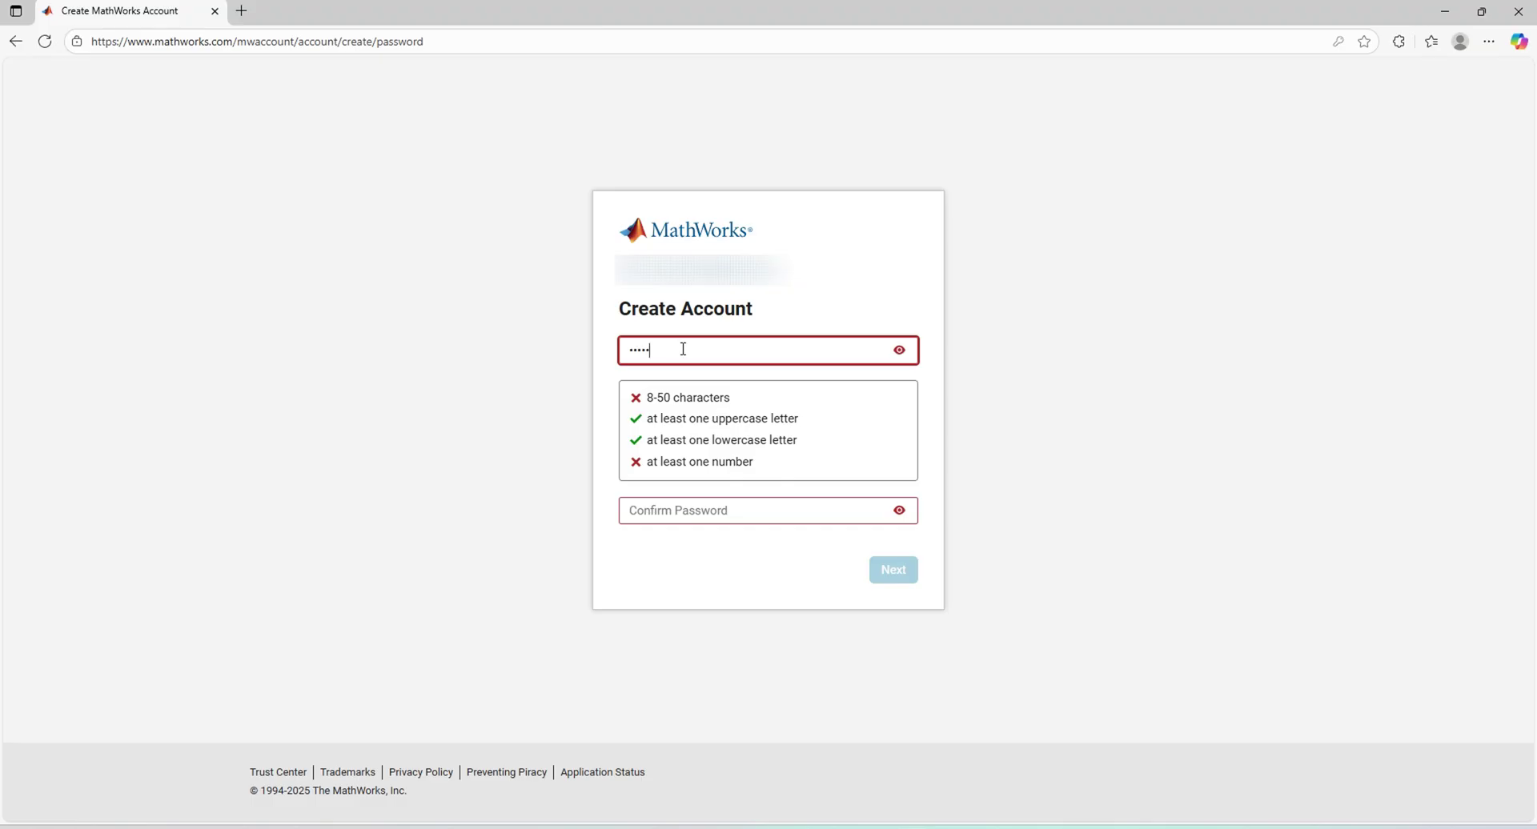
key("Tab")
key("Tab")
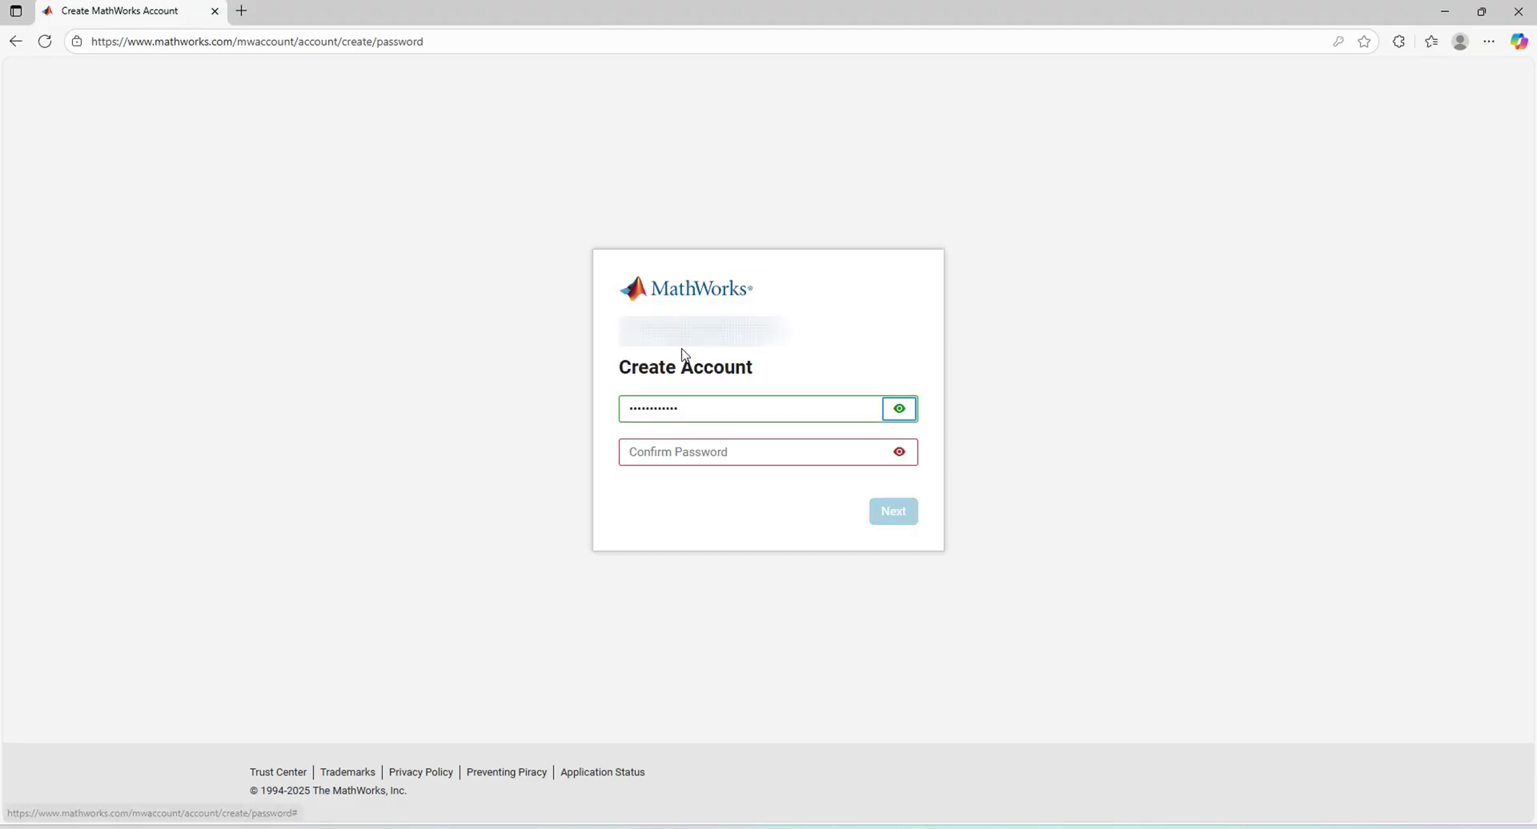
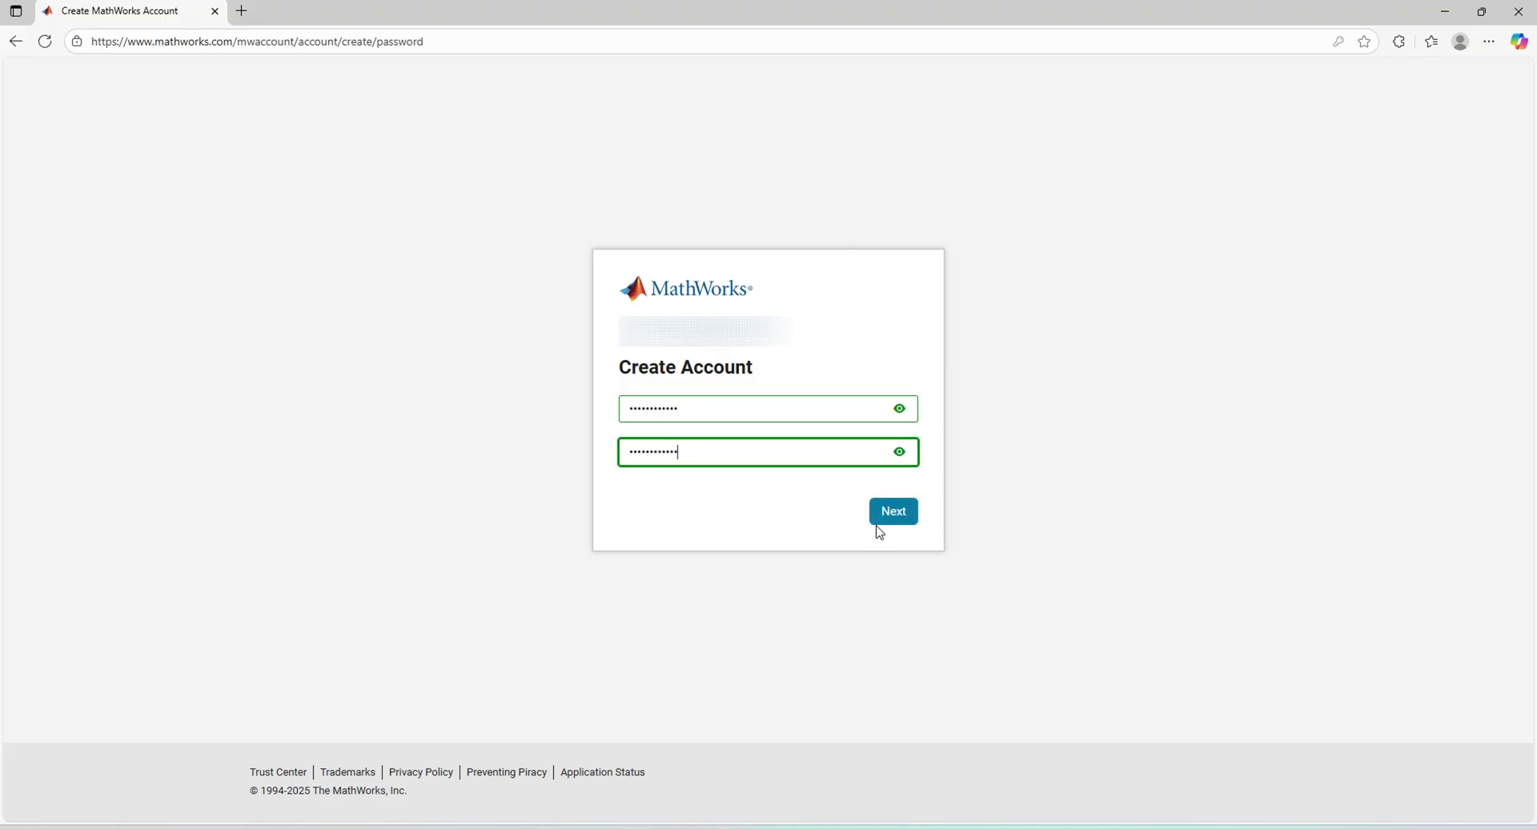
left_click(891, 524)
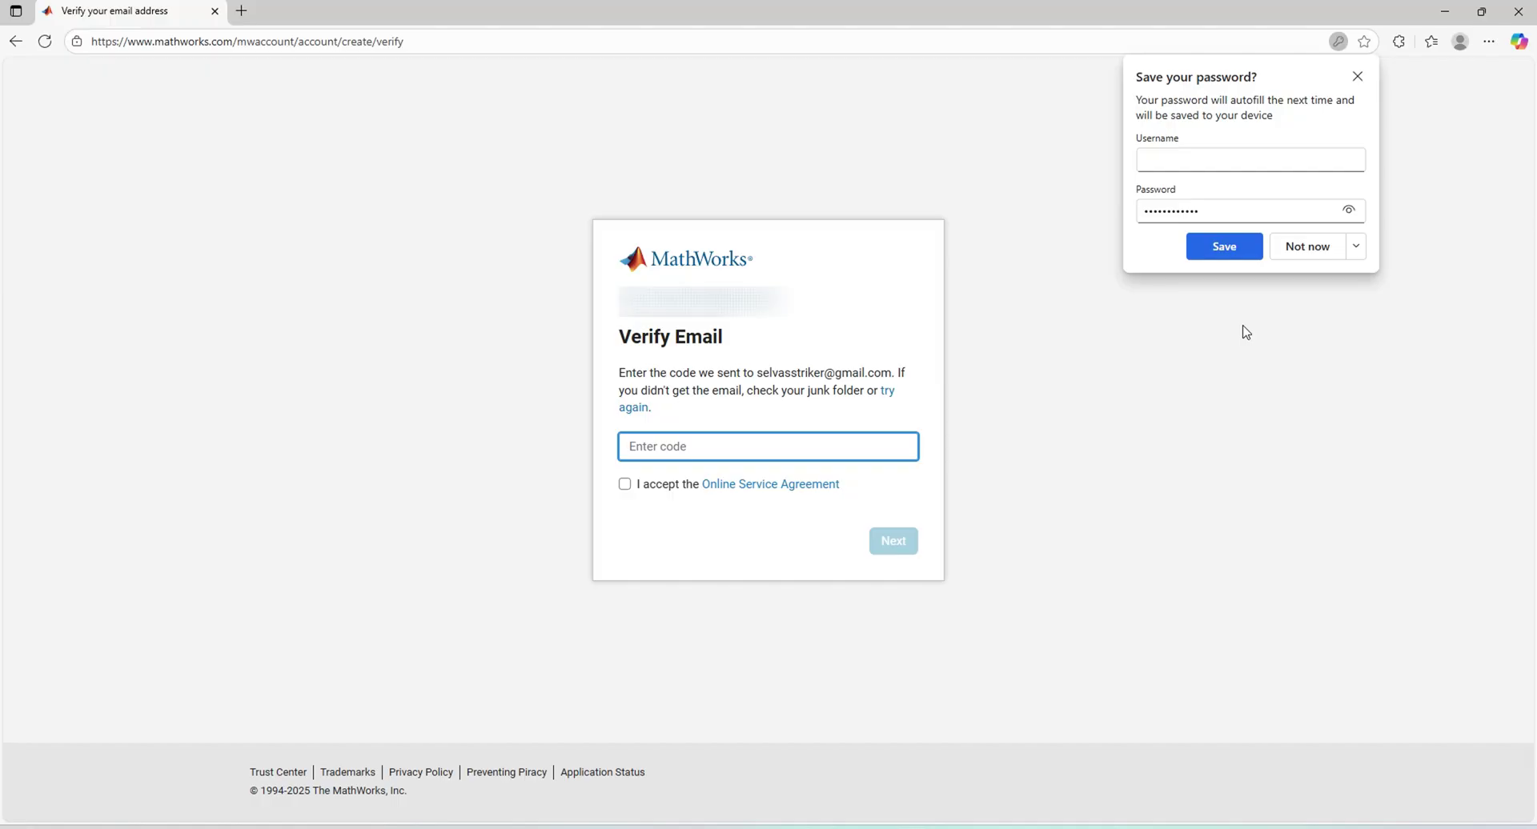
- Dismiss the save-password prompt, paste the emailed verification code and accept the Online Service Agreement
left_click(1354, 73)
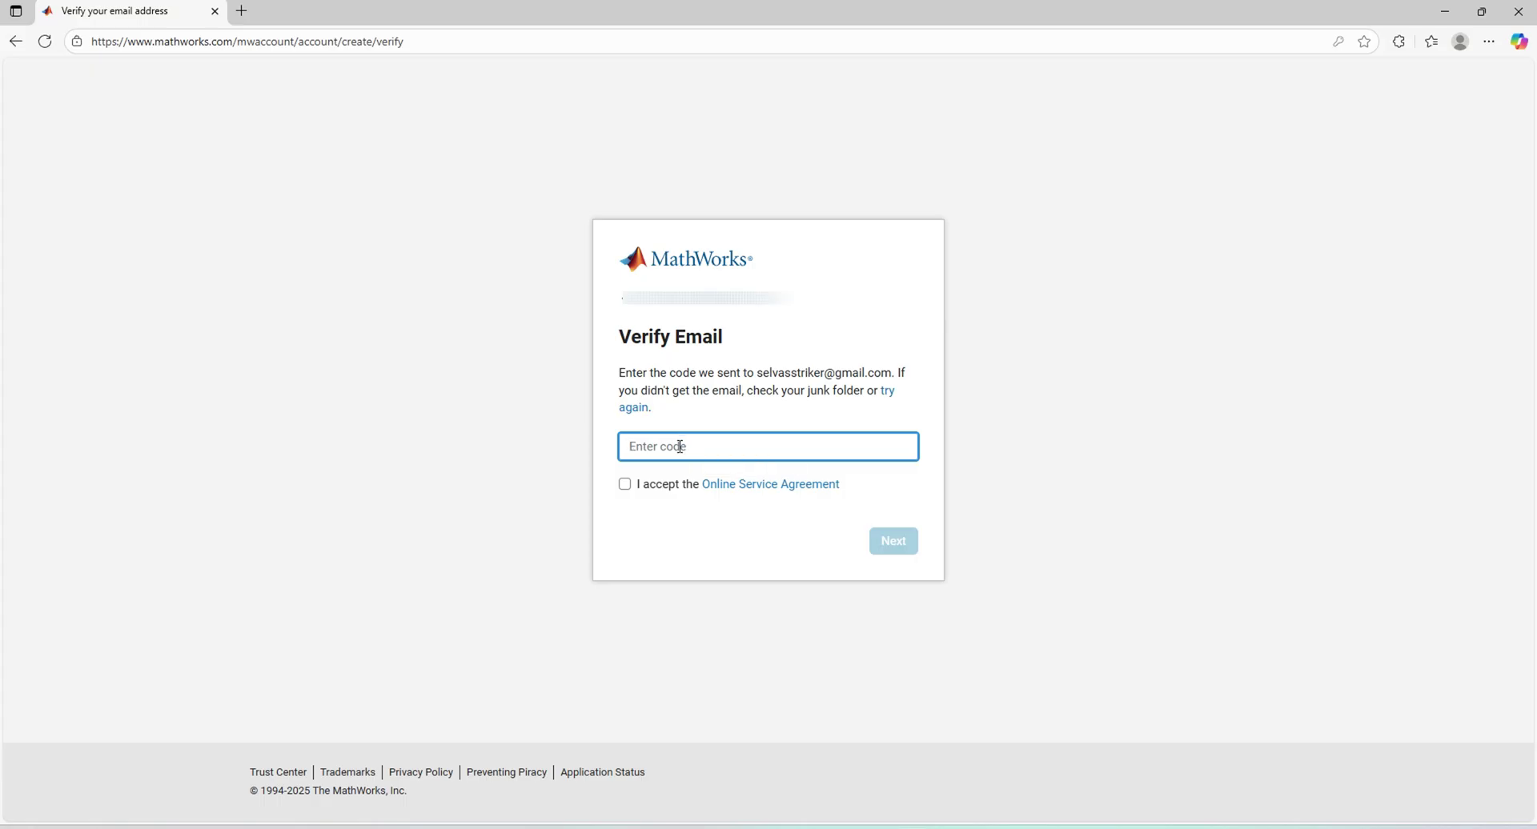
left_click(625, 484)
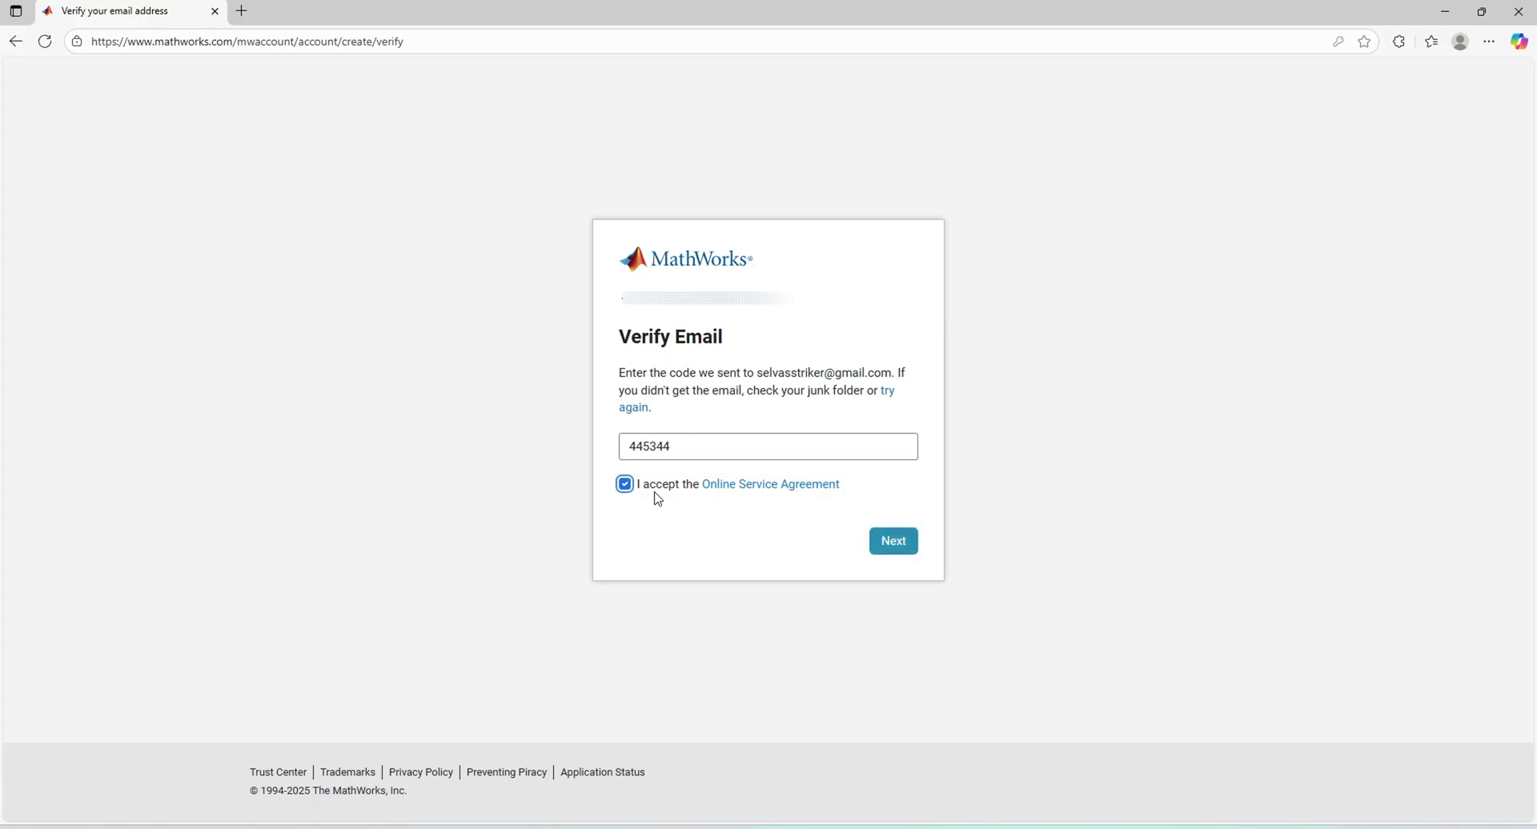
left_click(893, 545)
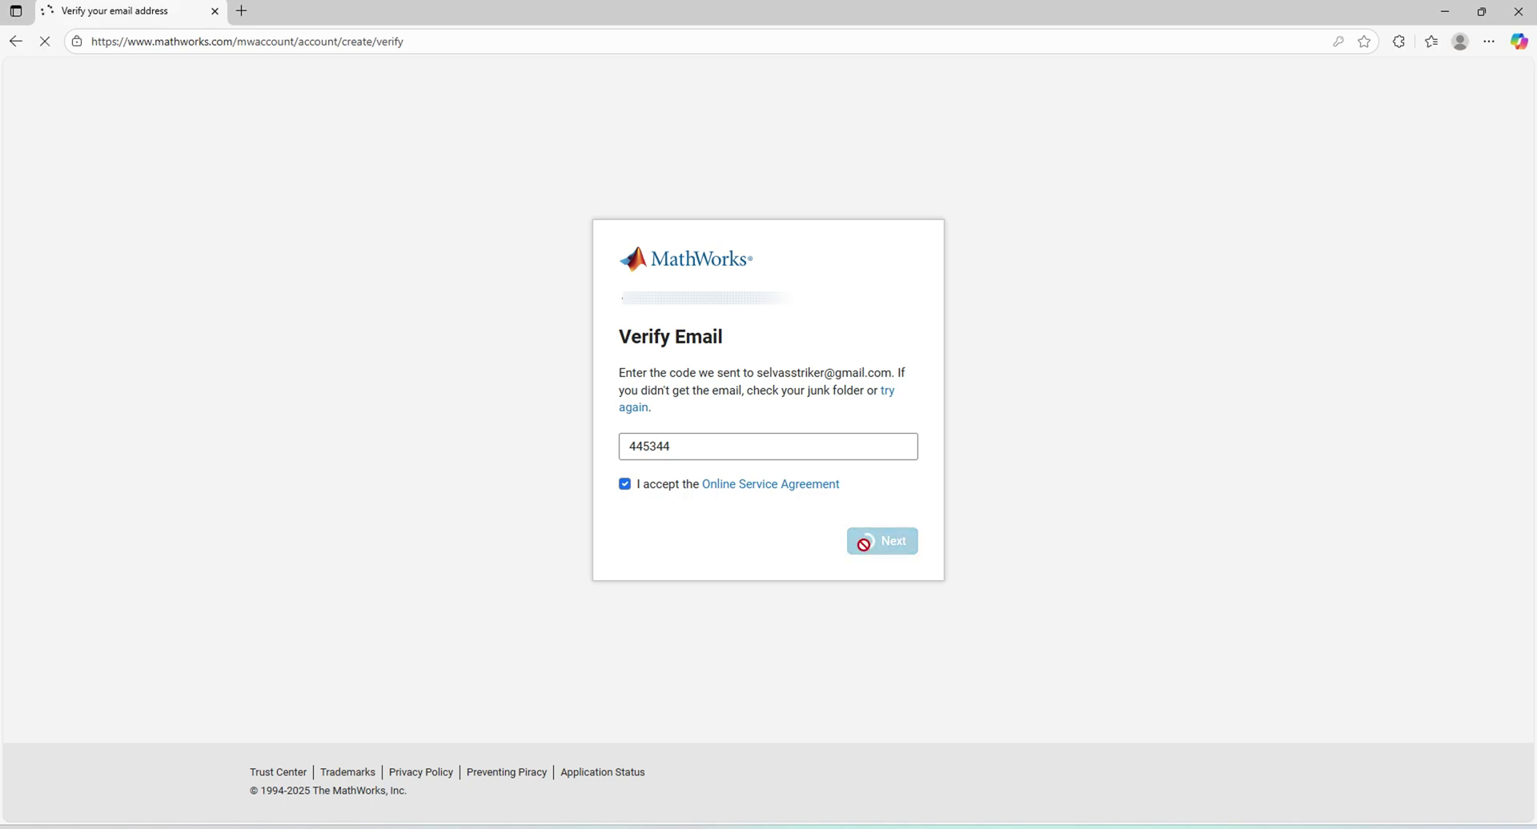
- Fill in the first and last name fields and pick Student as the user category
left_click(616, 388)
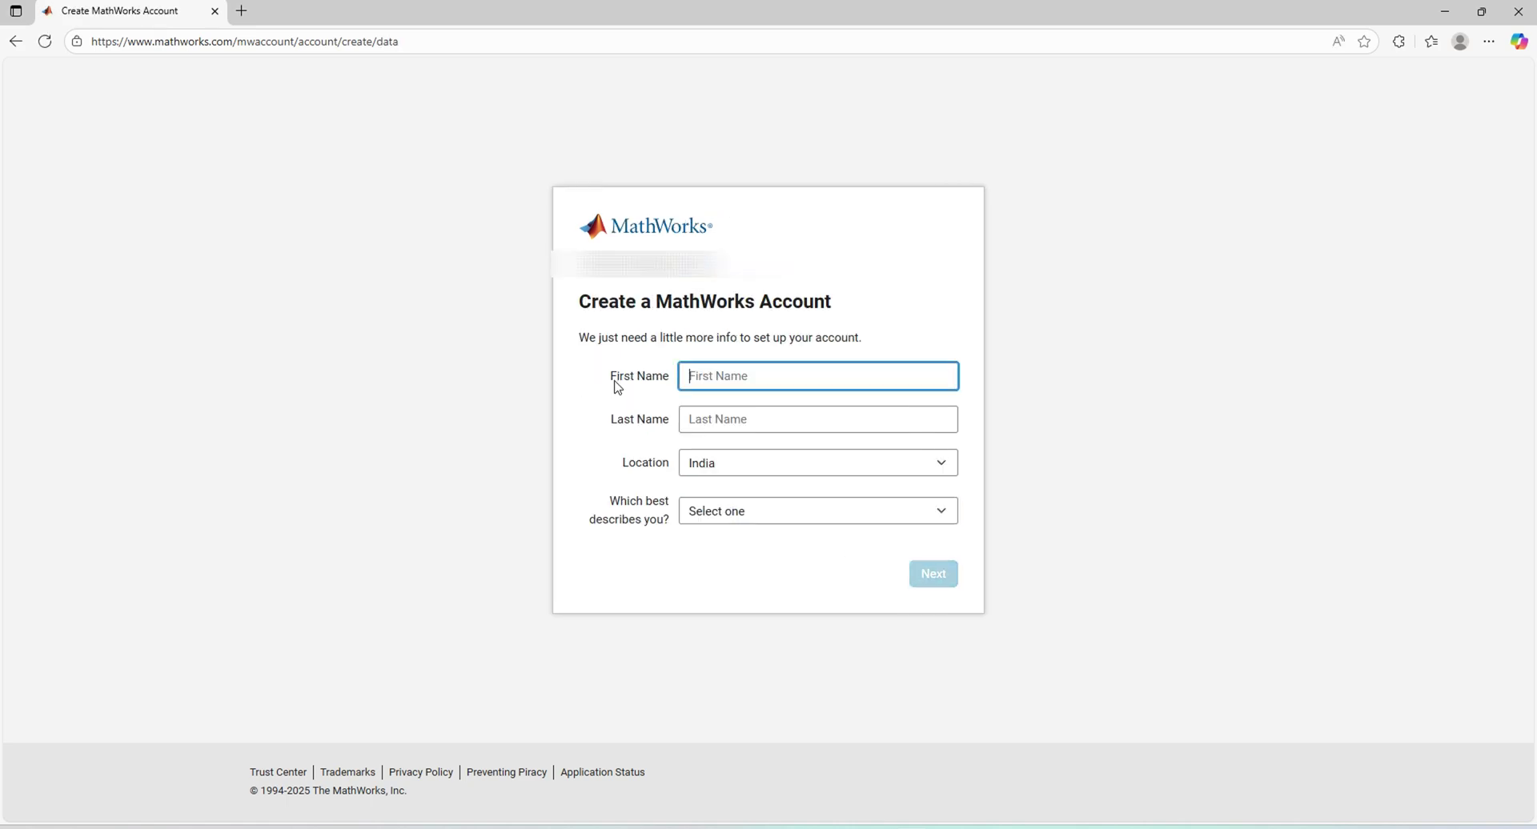
left_click(629, 418)
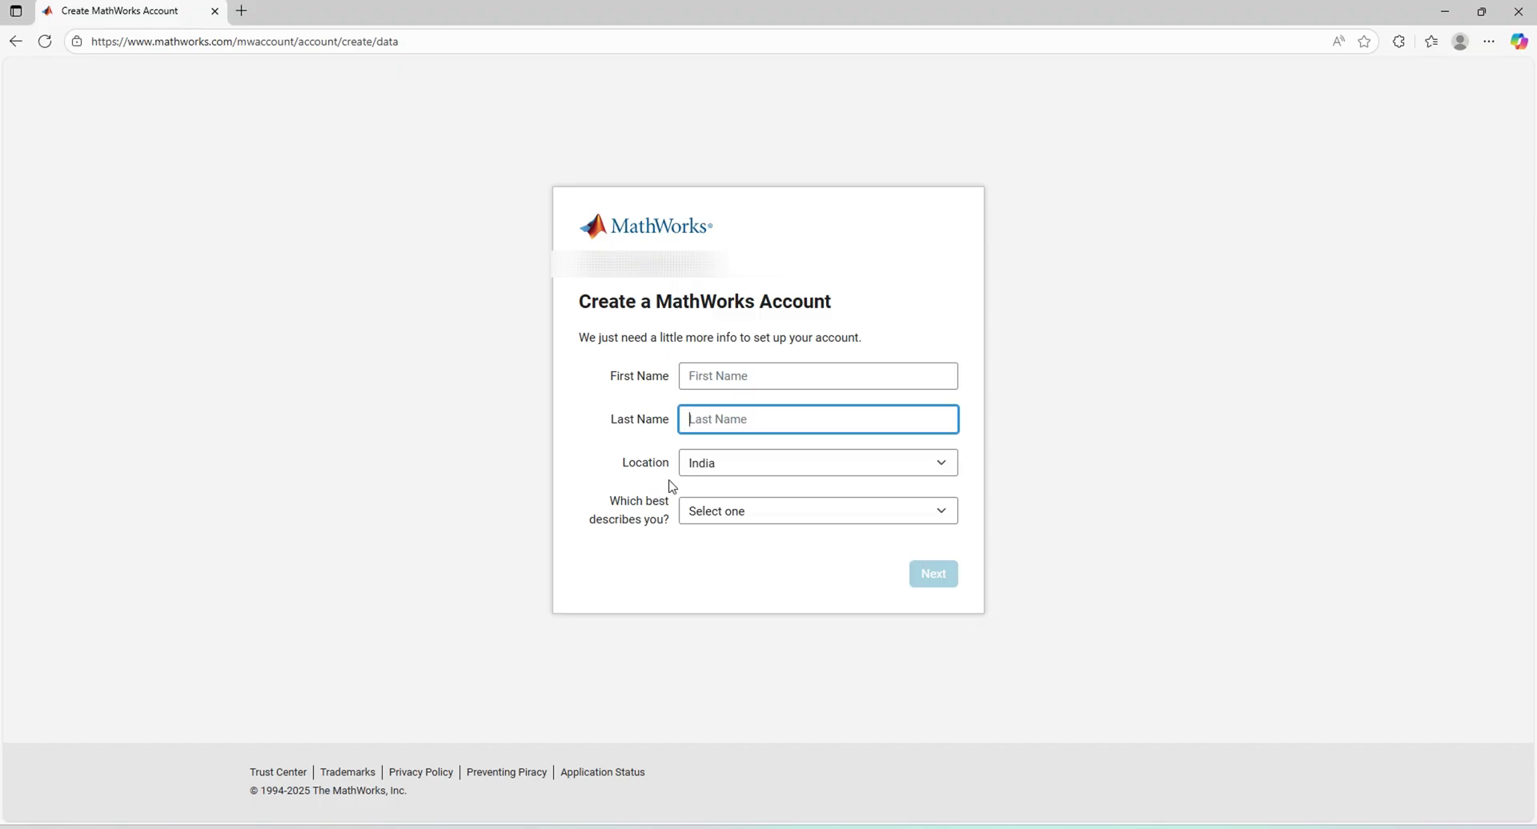
left_click(705, 513)
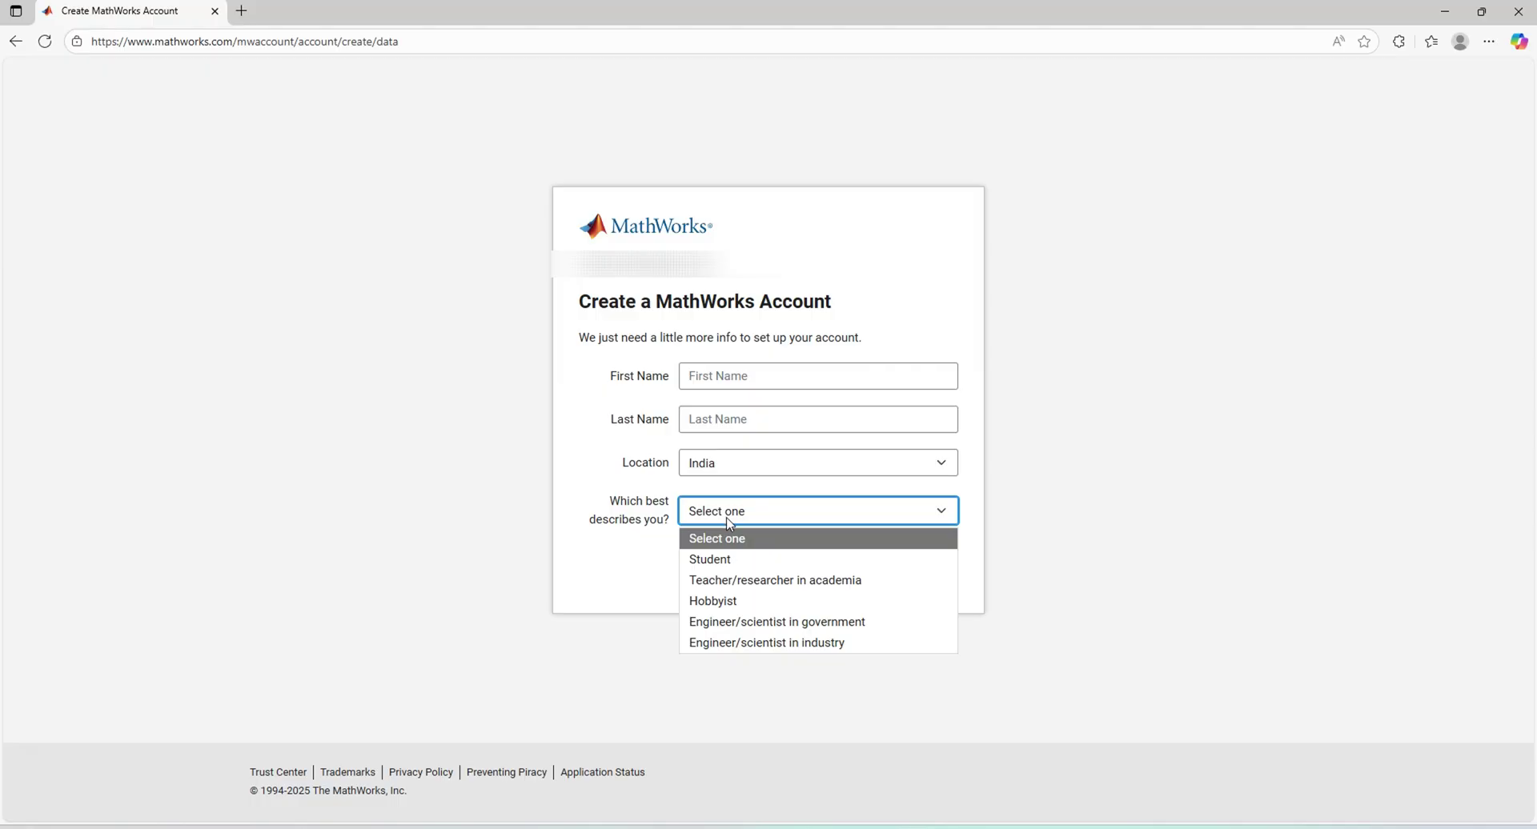
left_click(819, 388)
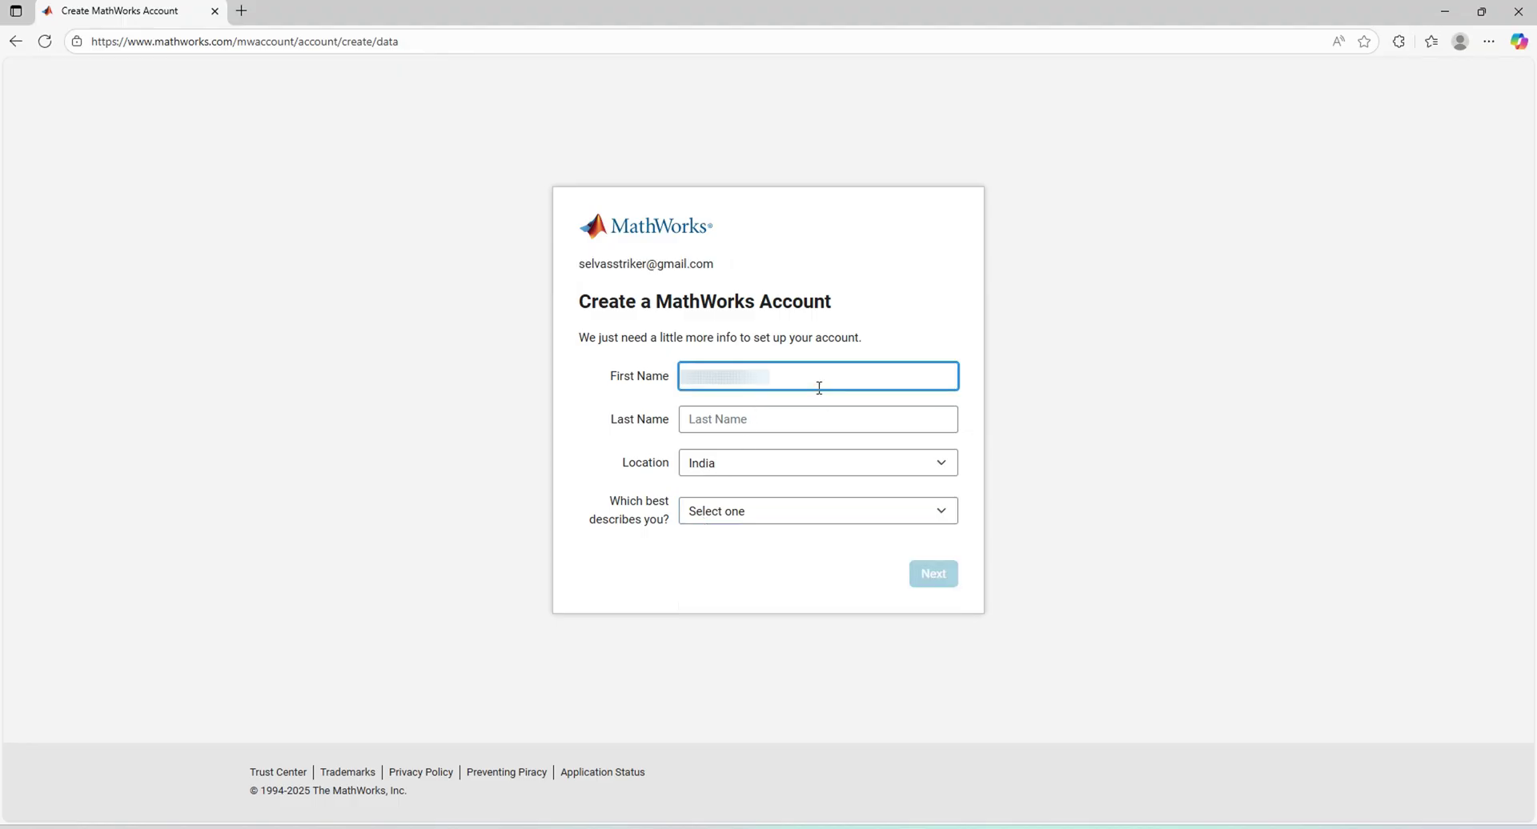
key("Tab")
type("P")
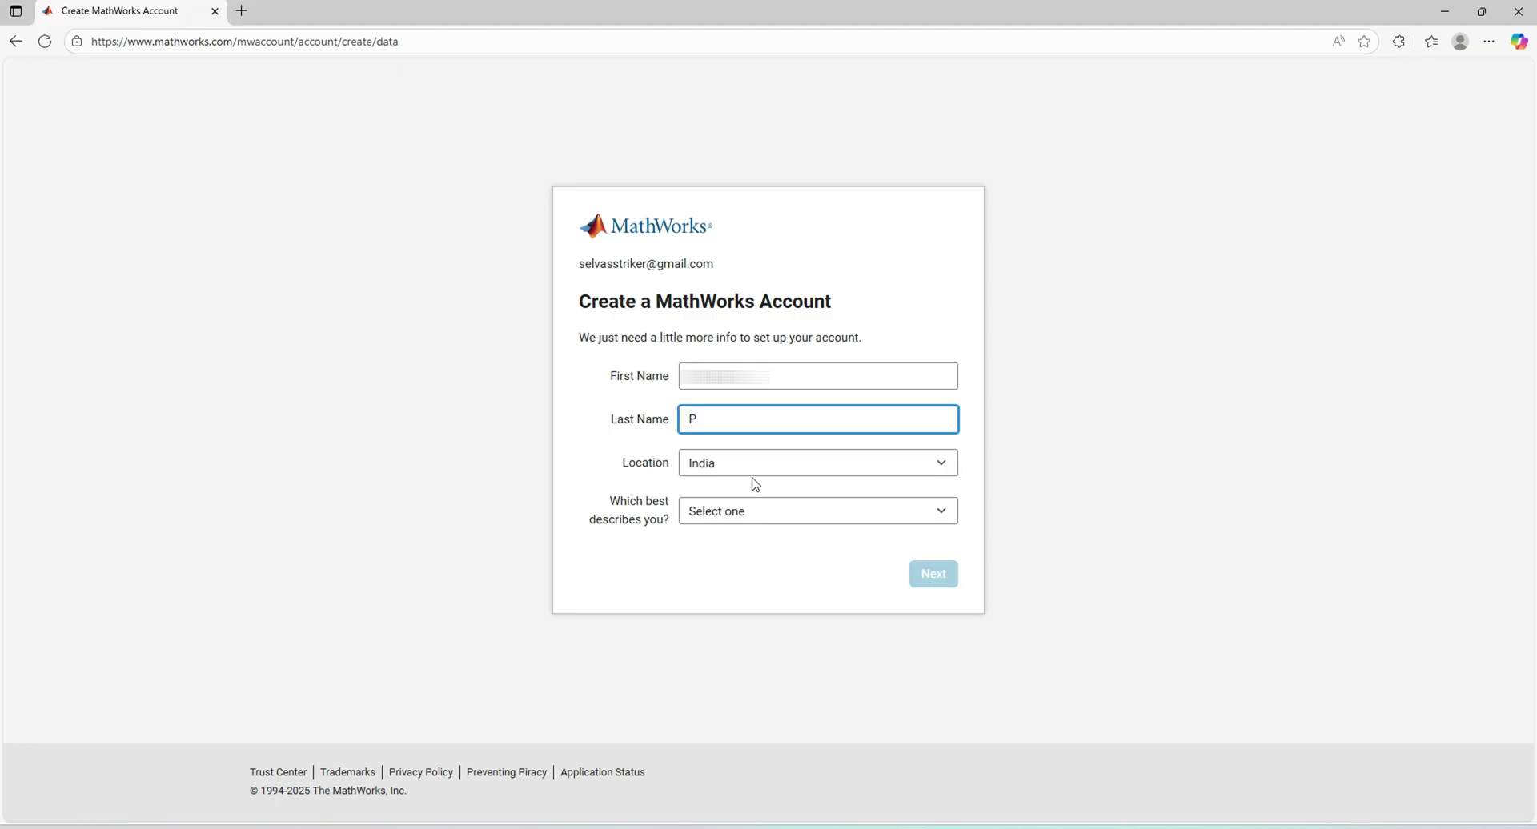
left_click(764, 513)
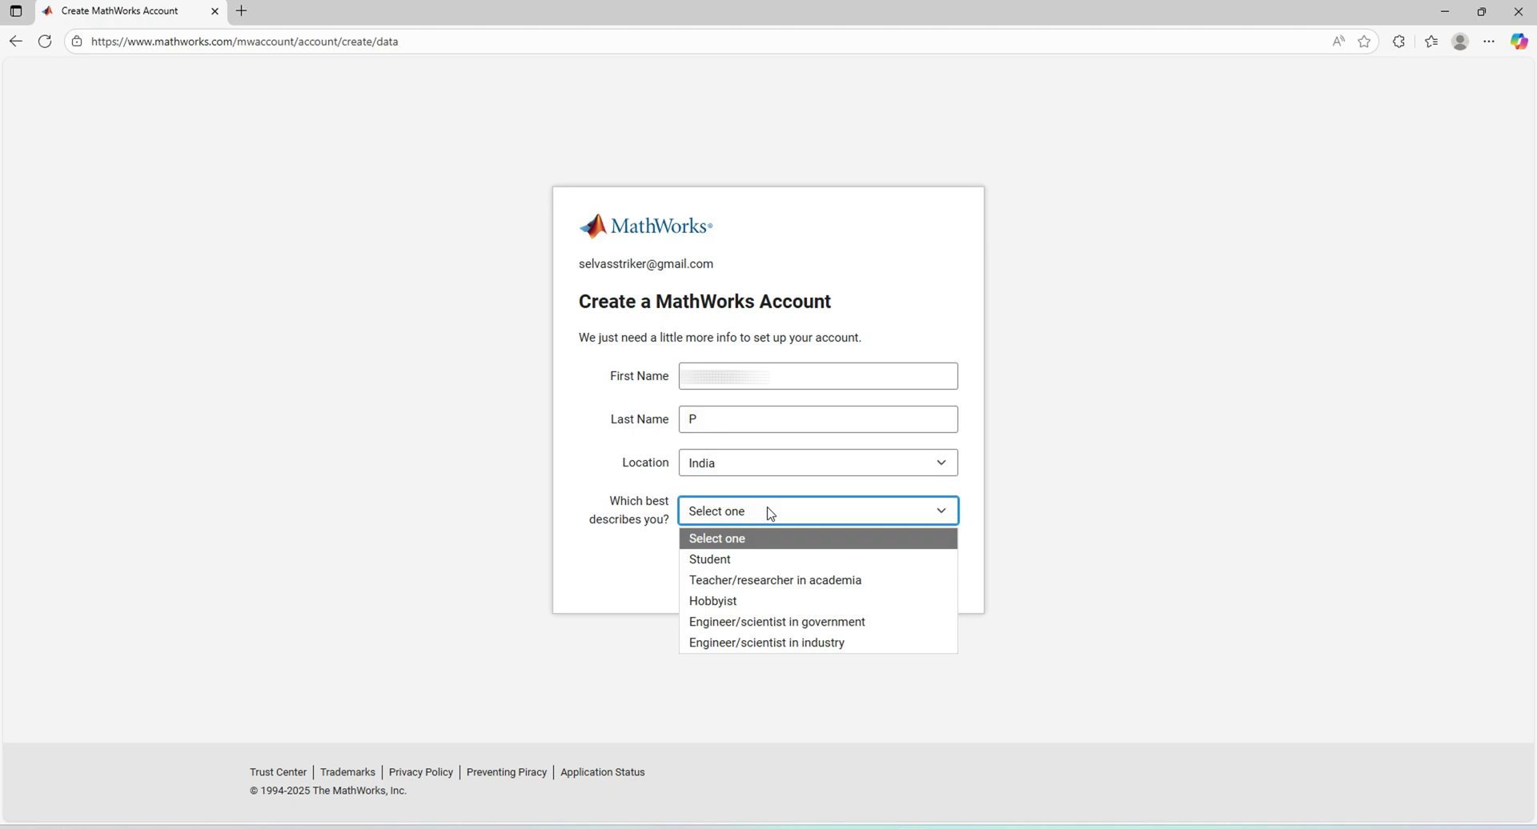
left_click(905, 560)
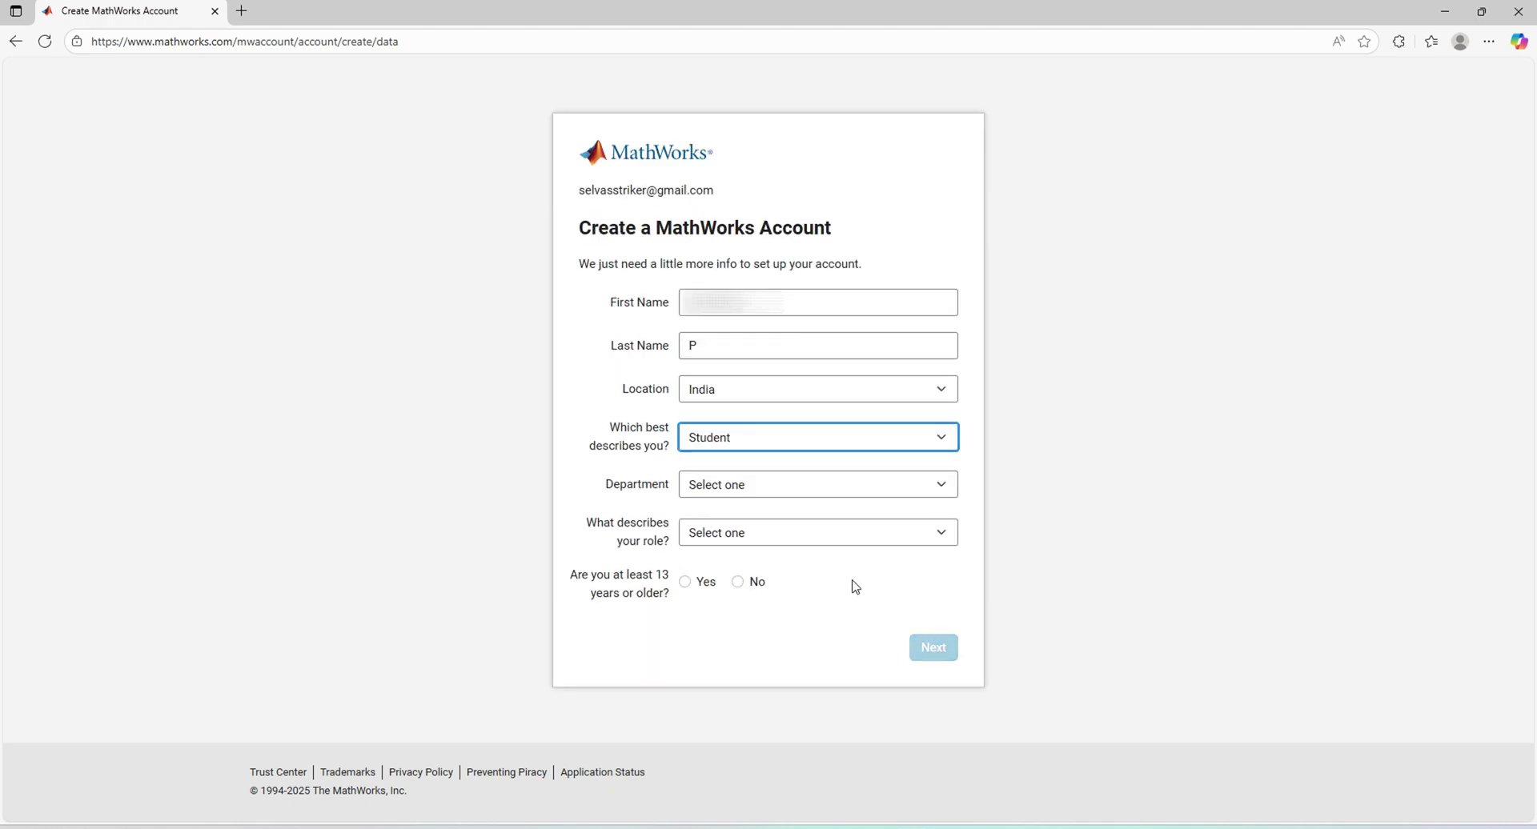
- Change the user category to Engineer/scientist in industry, then minimize the browser
left_click(728, 492)
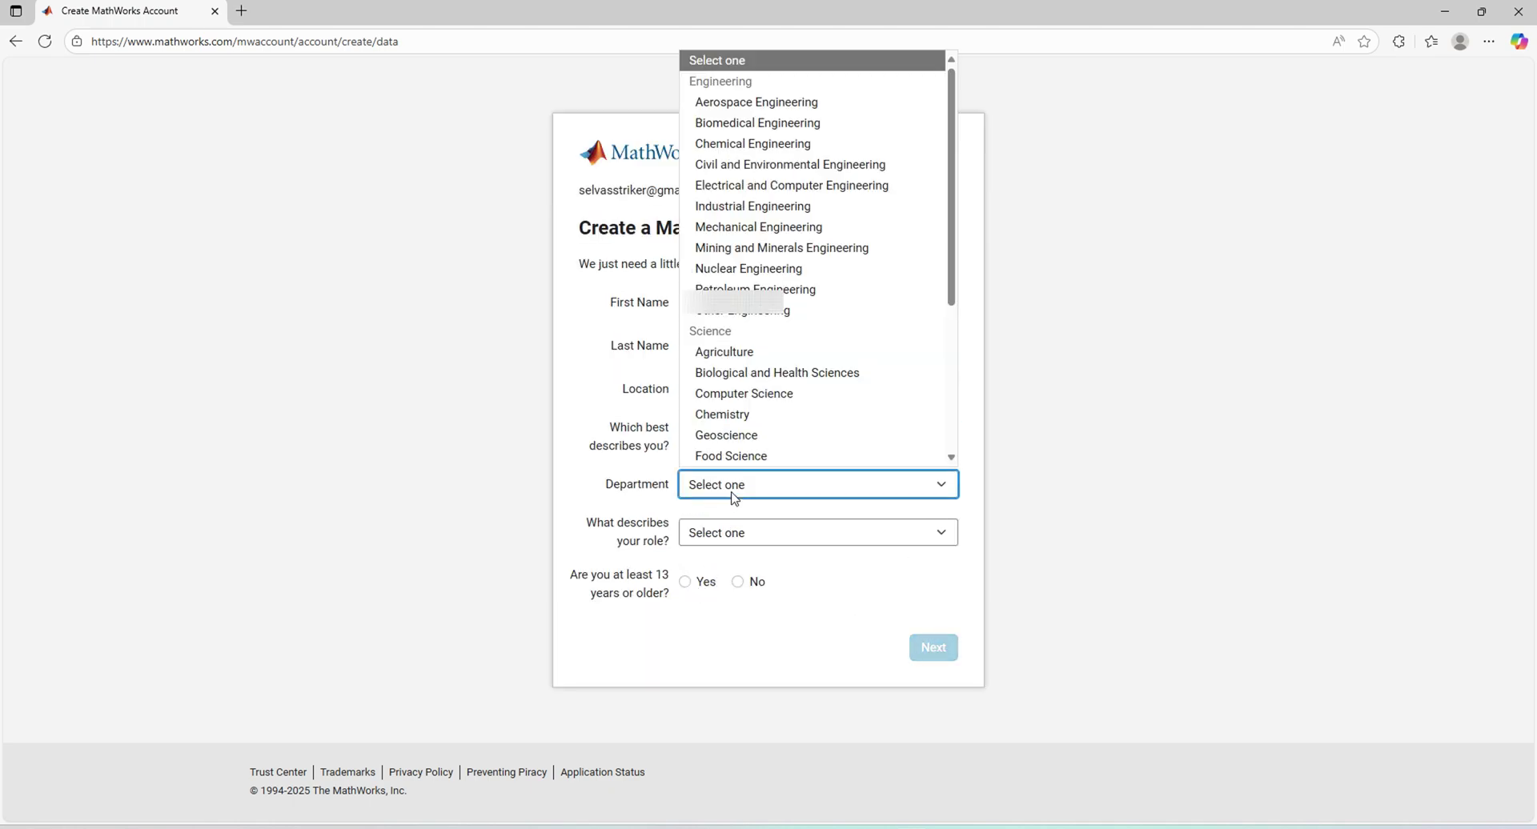
left_click(757, 533)
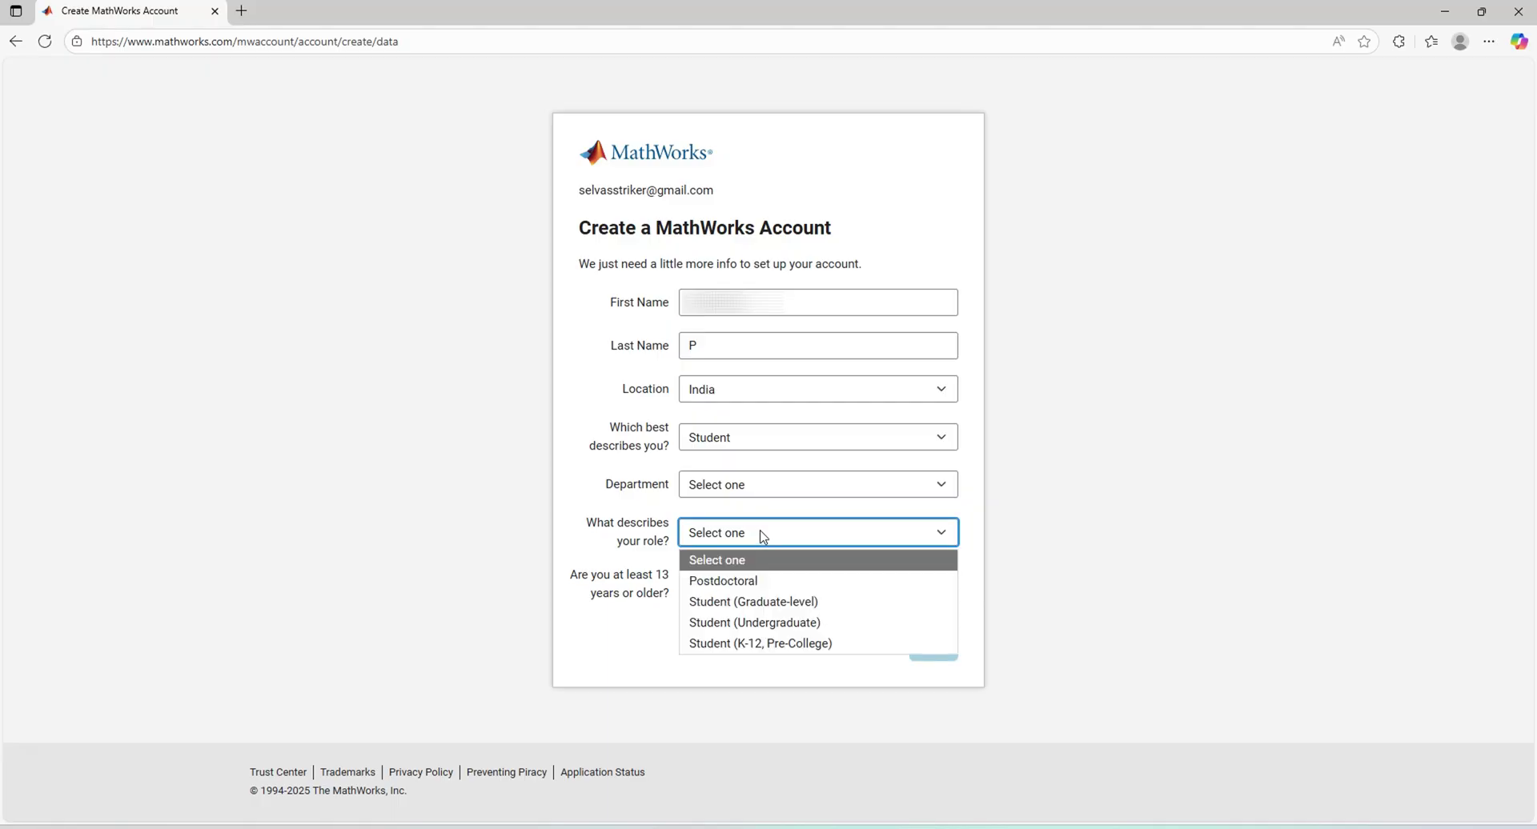
left_click(997, 526)
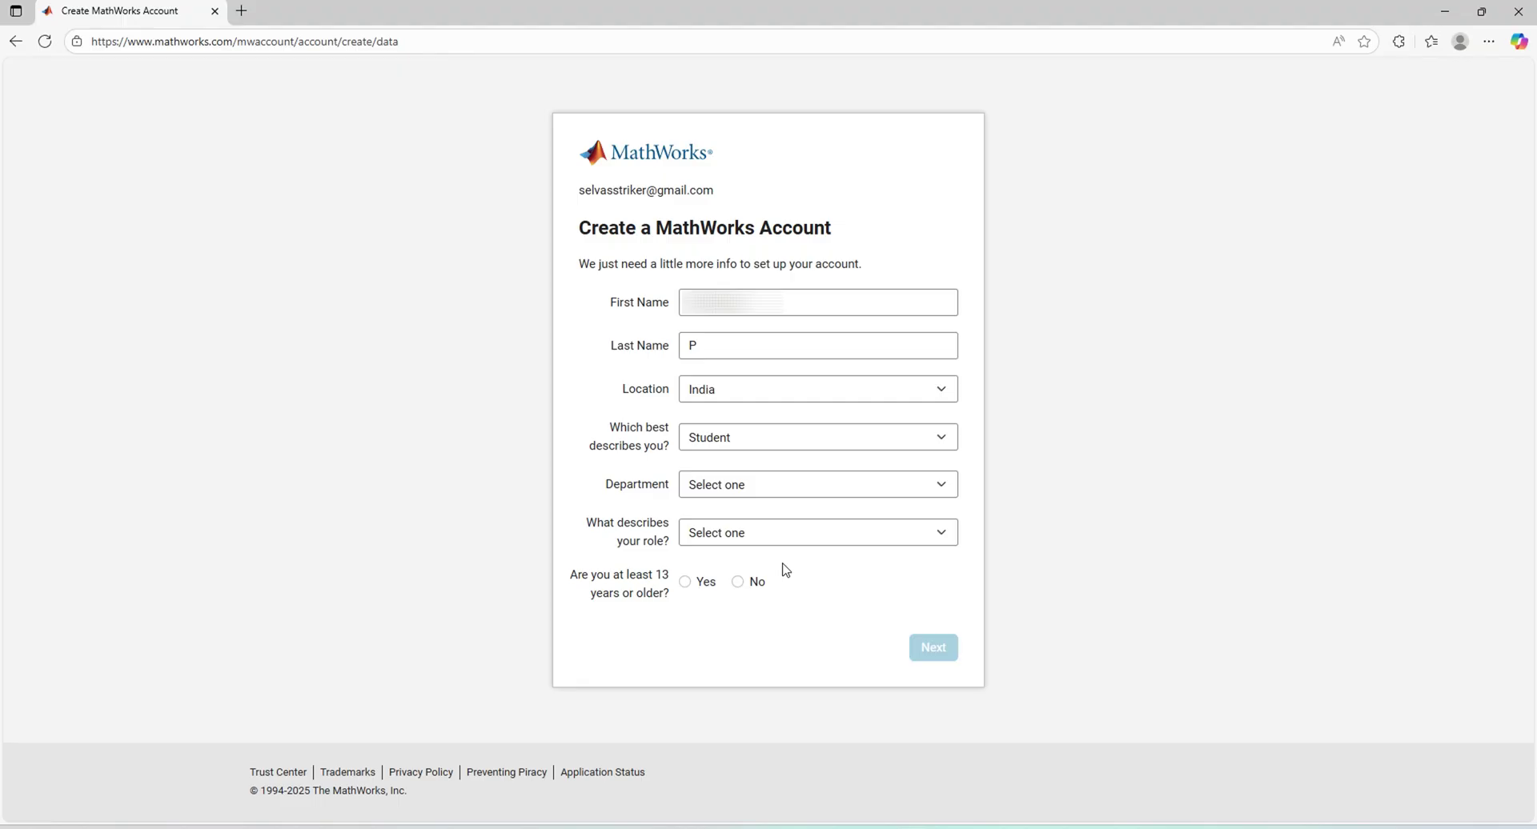
left_click(794, 437)
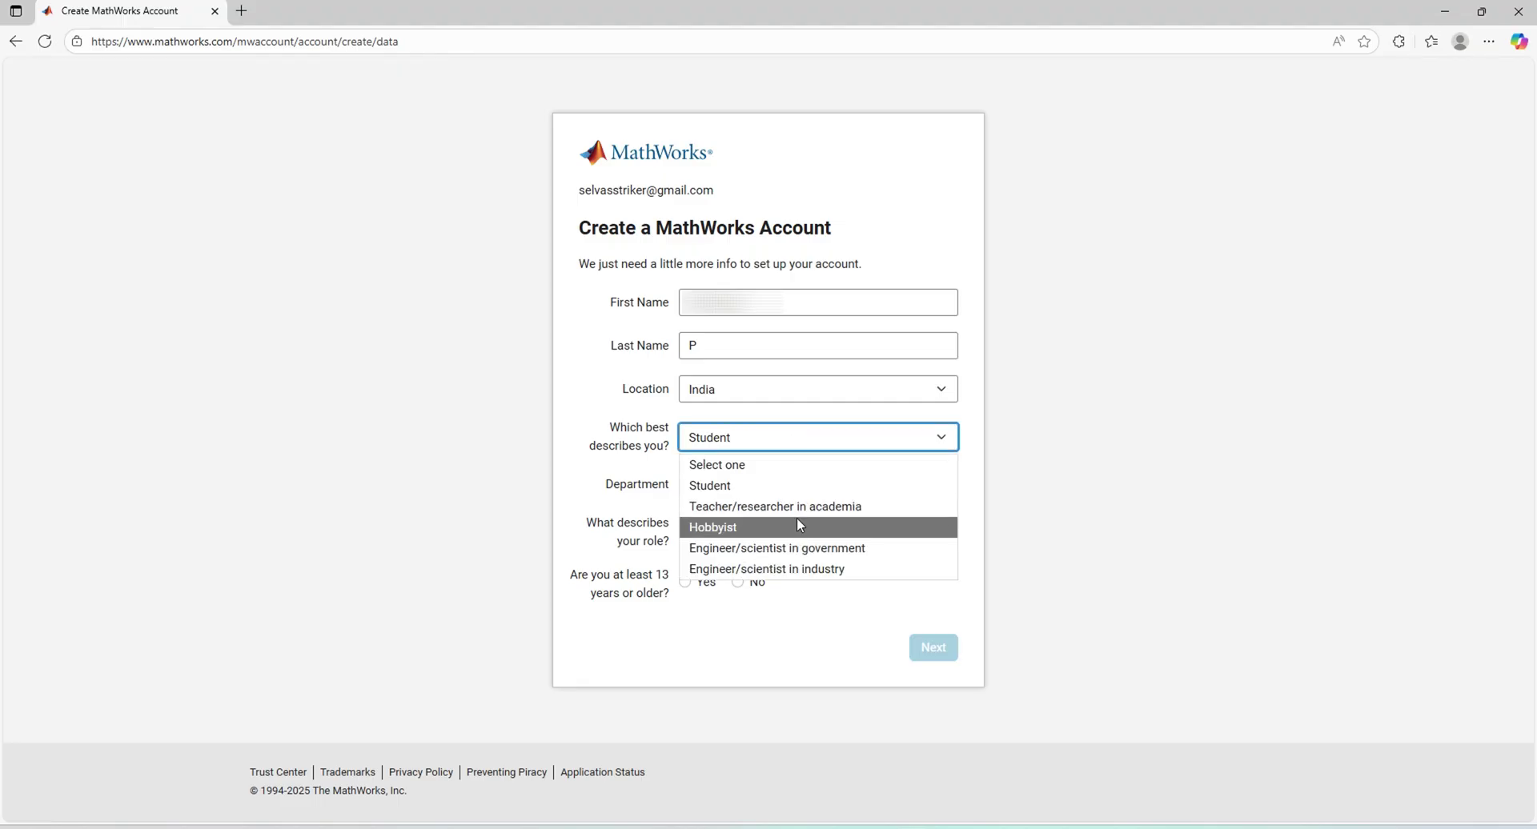
left_click(797, 568)
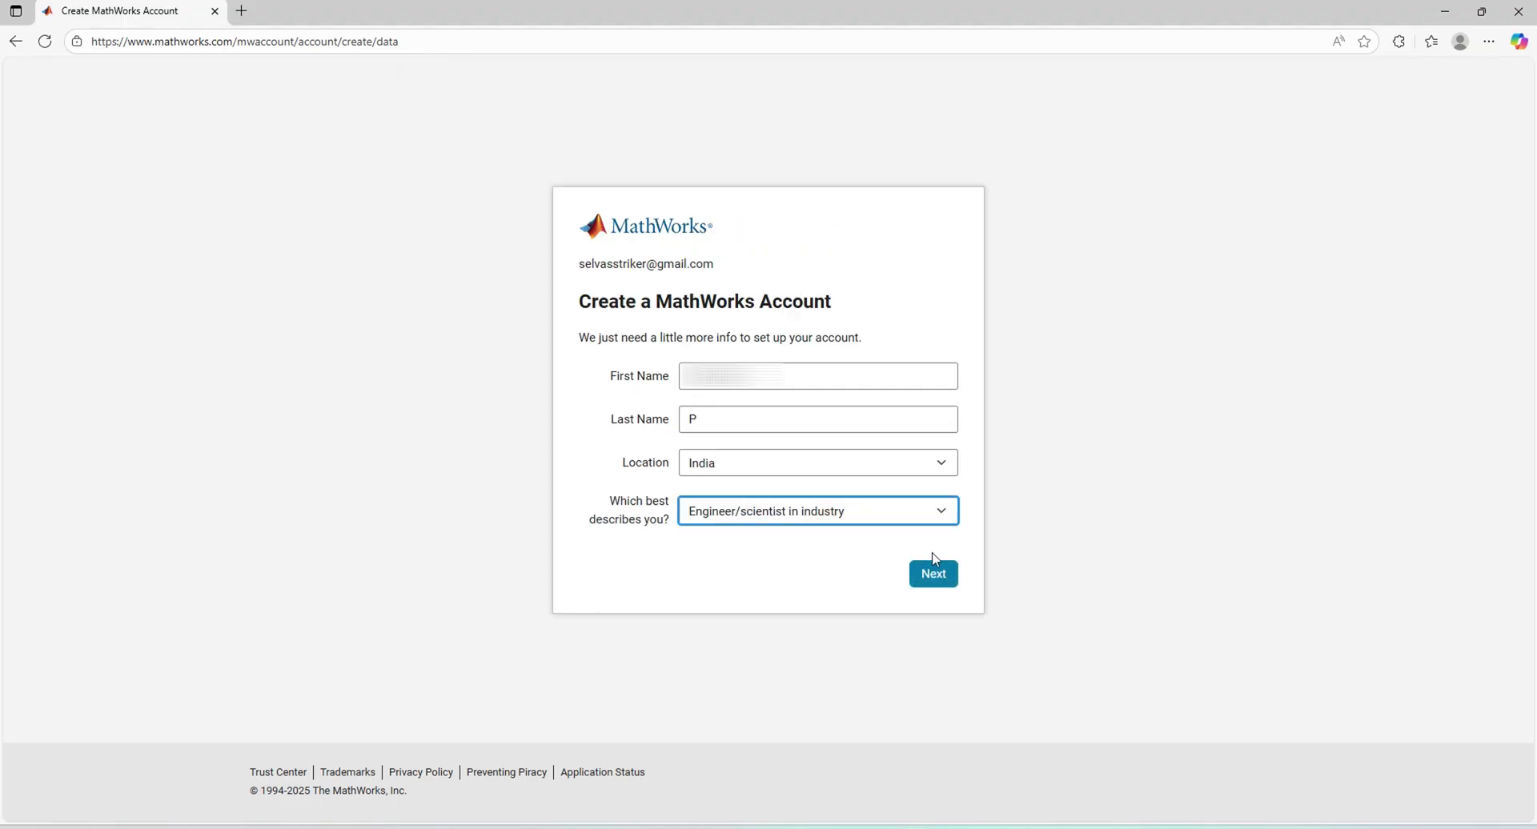
left_click(1445, 11)
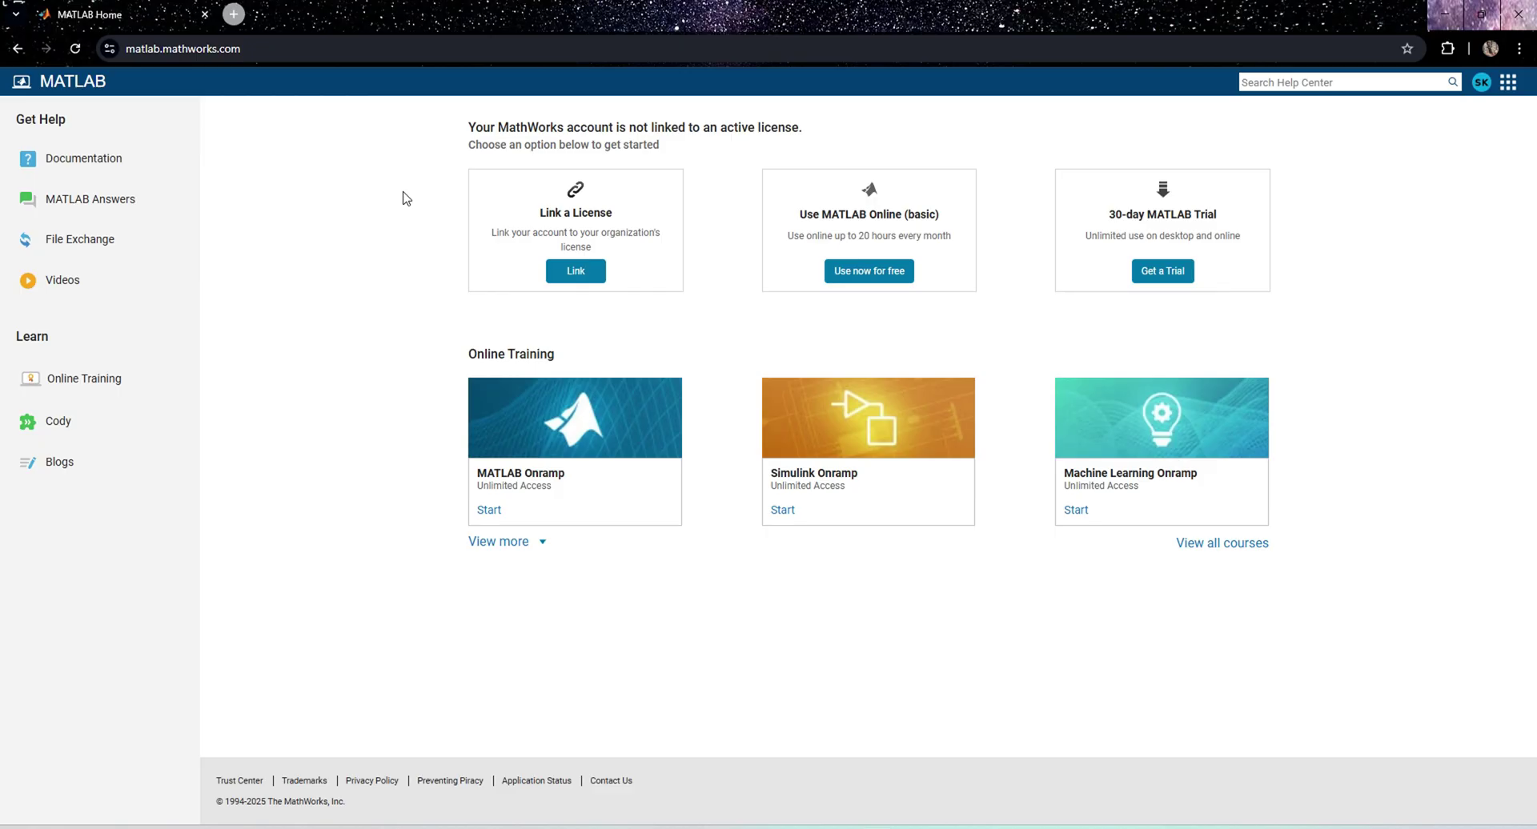
- Highlight the license heading, the Link a License card and the 20 hours per month limit
double_click(470, 127)
left_click_drag(492, 126, 790, 130)
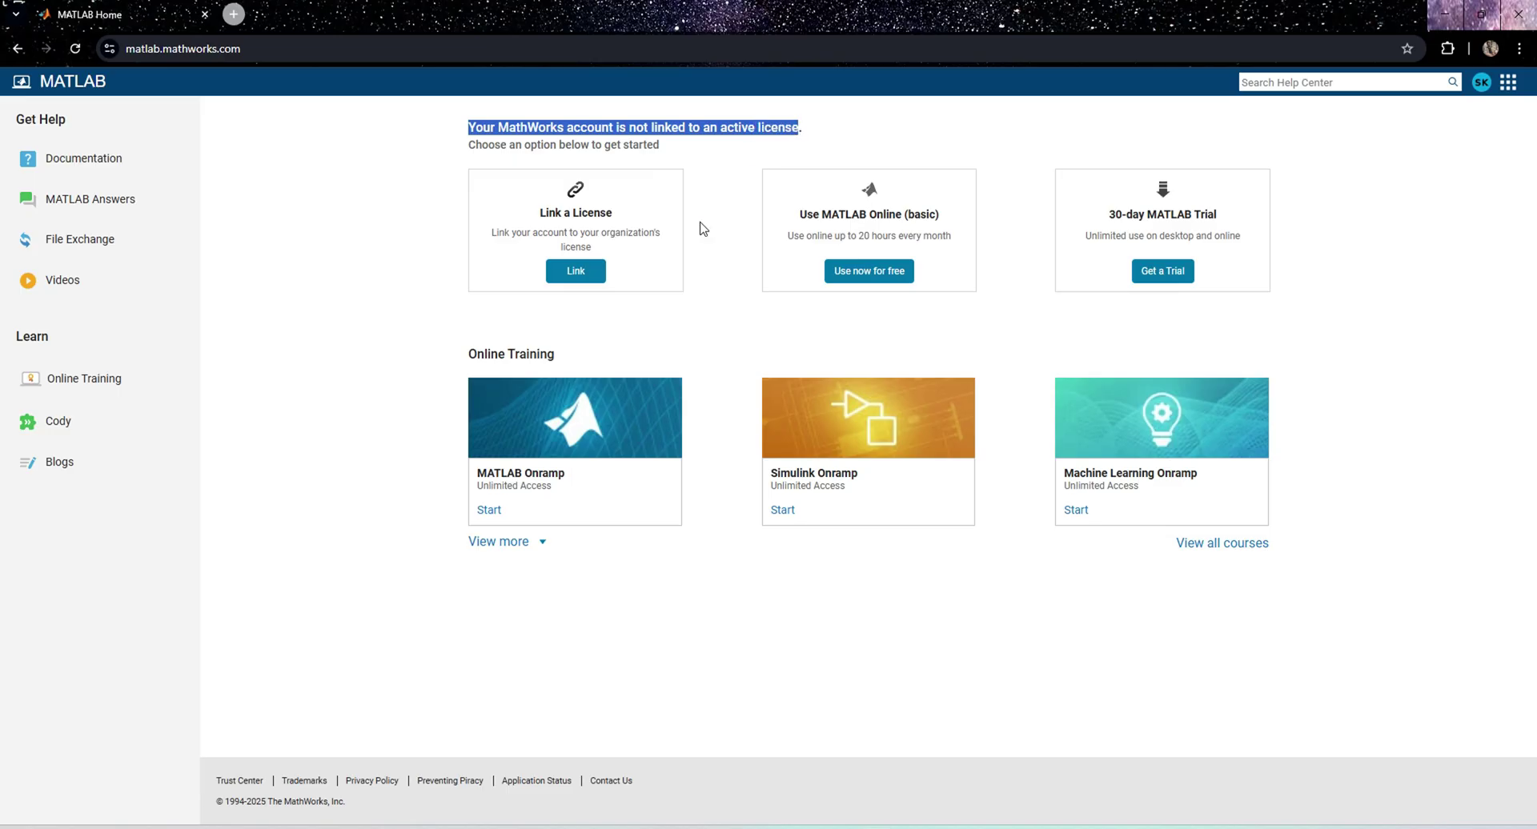
left_click(677, 306)
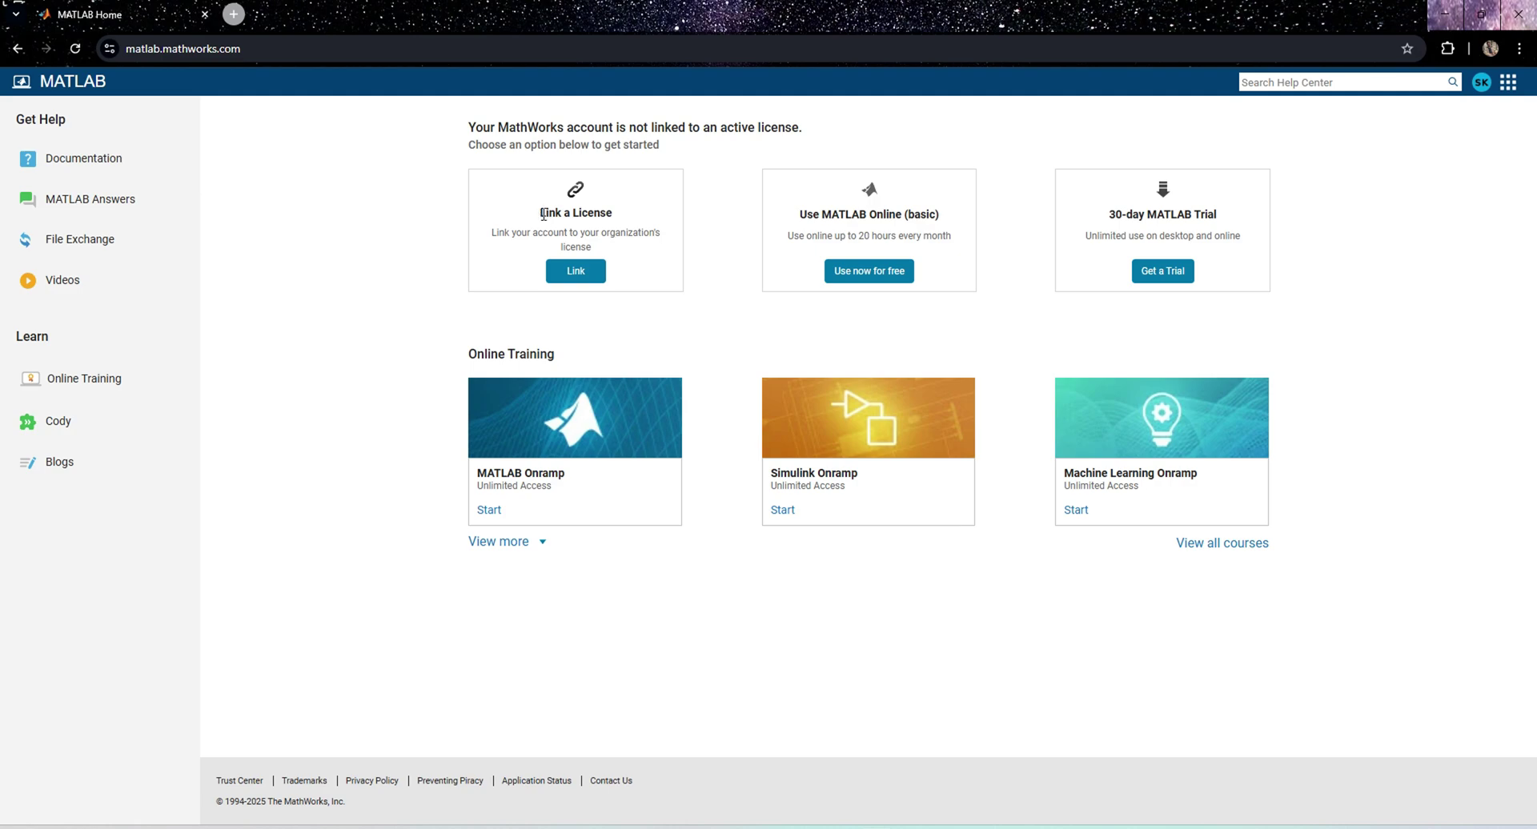
left_click_drag(538, 212, 692, 253)
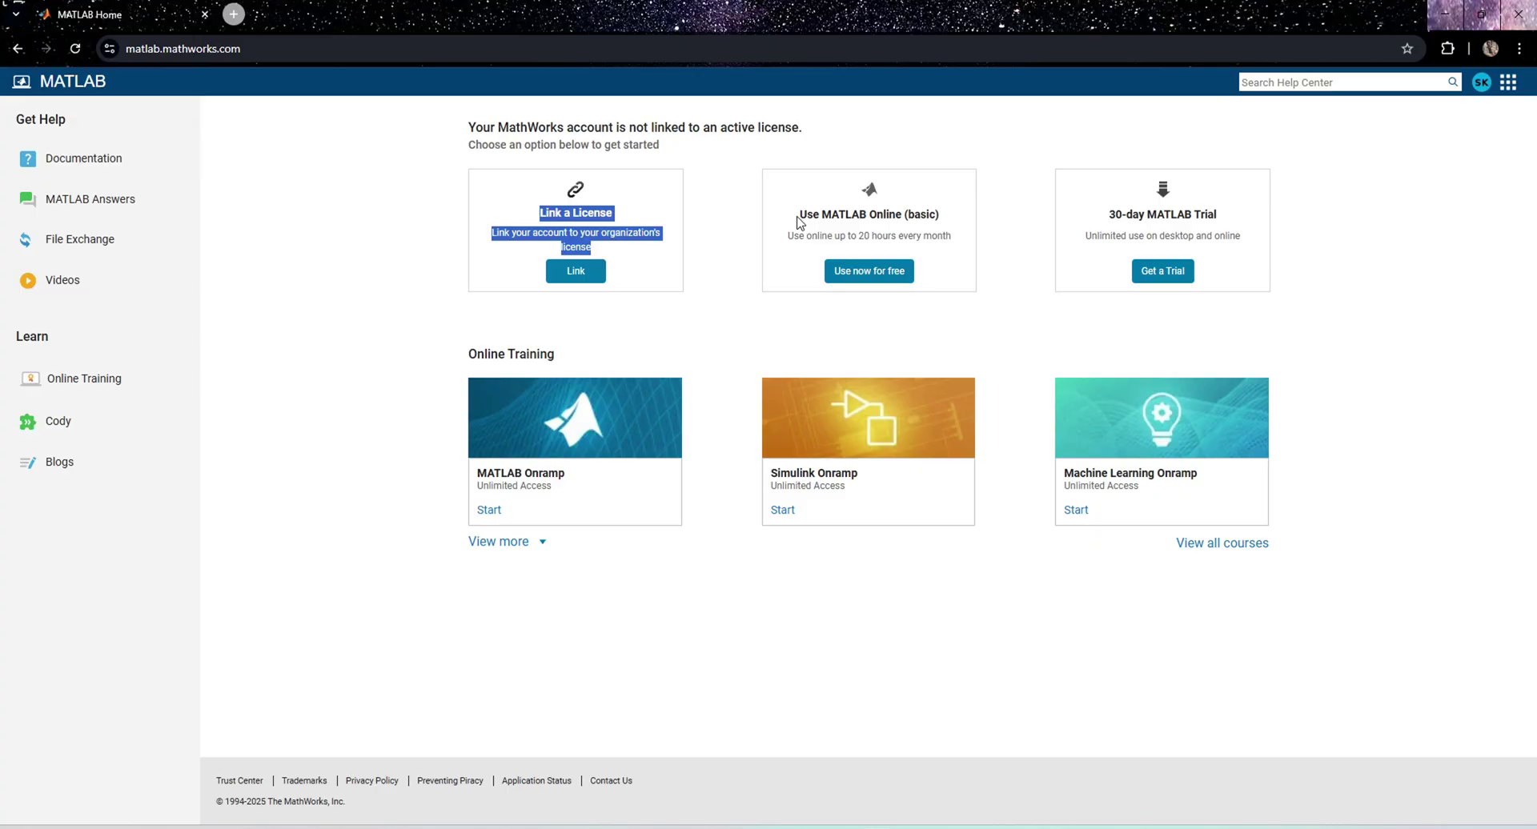
left_click(798, 222)
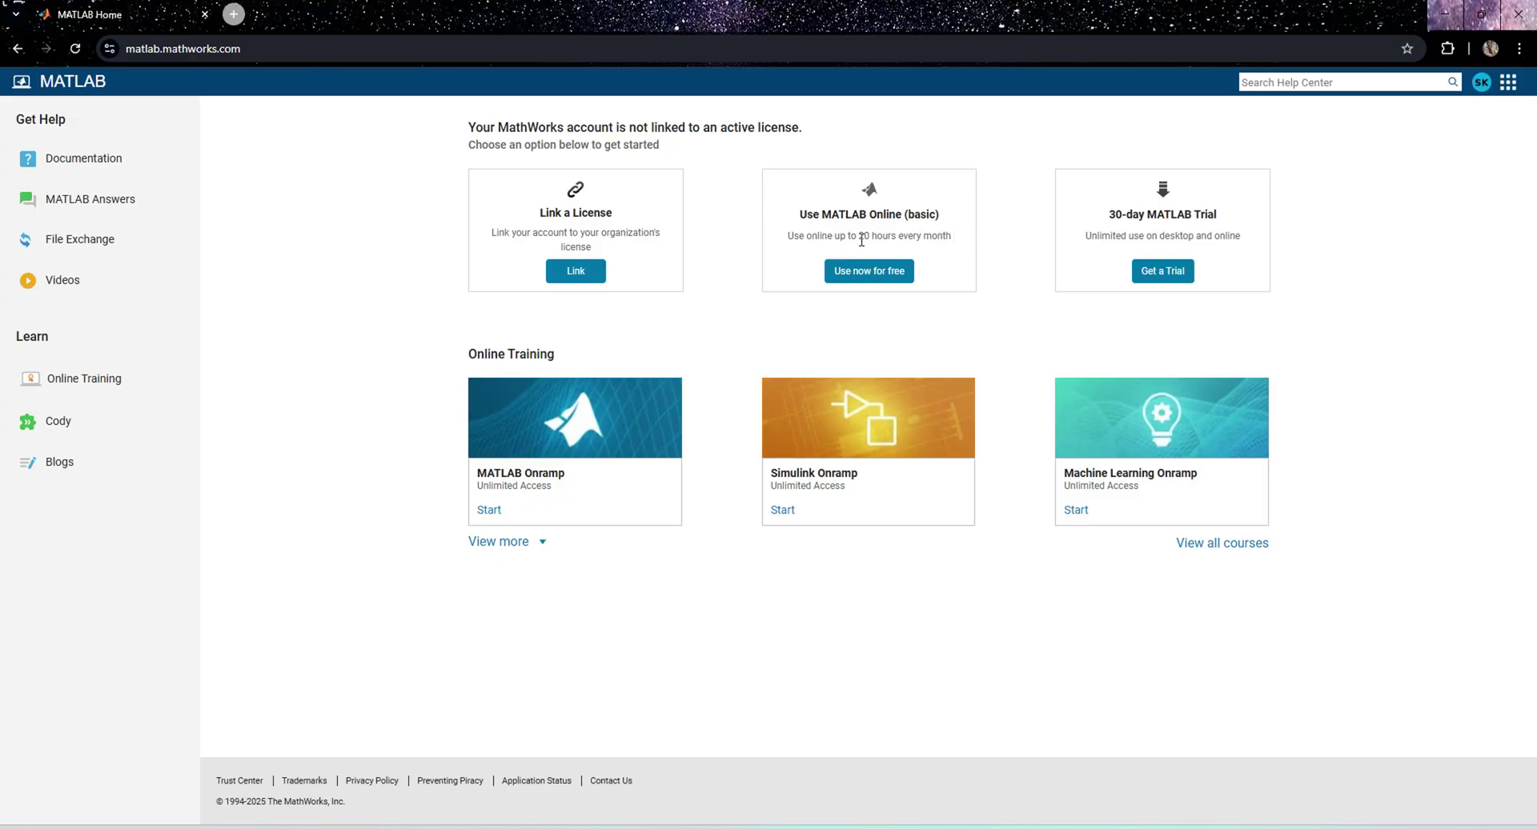
left_click_drag(859, 238, 940, 277)
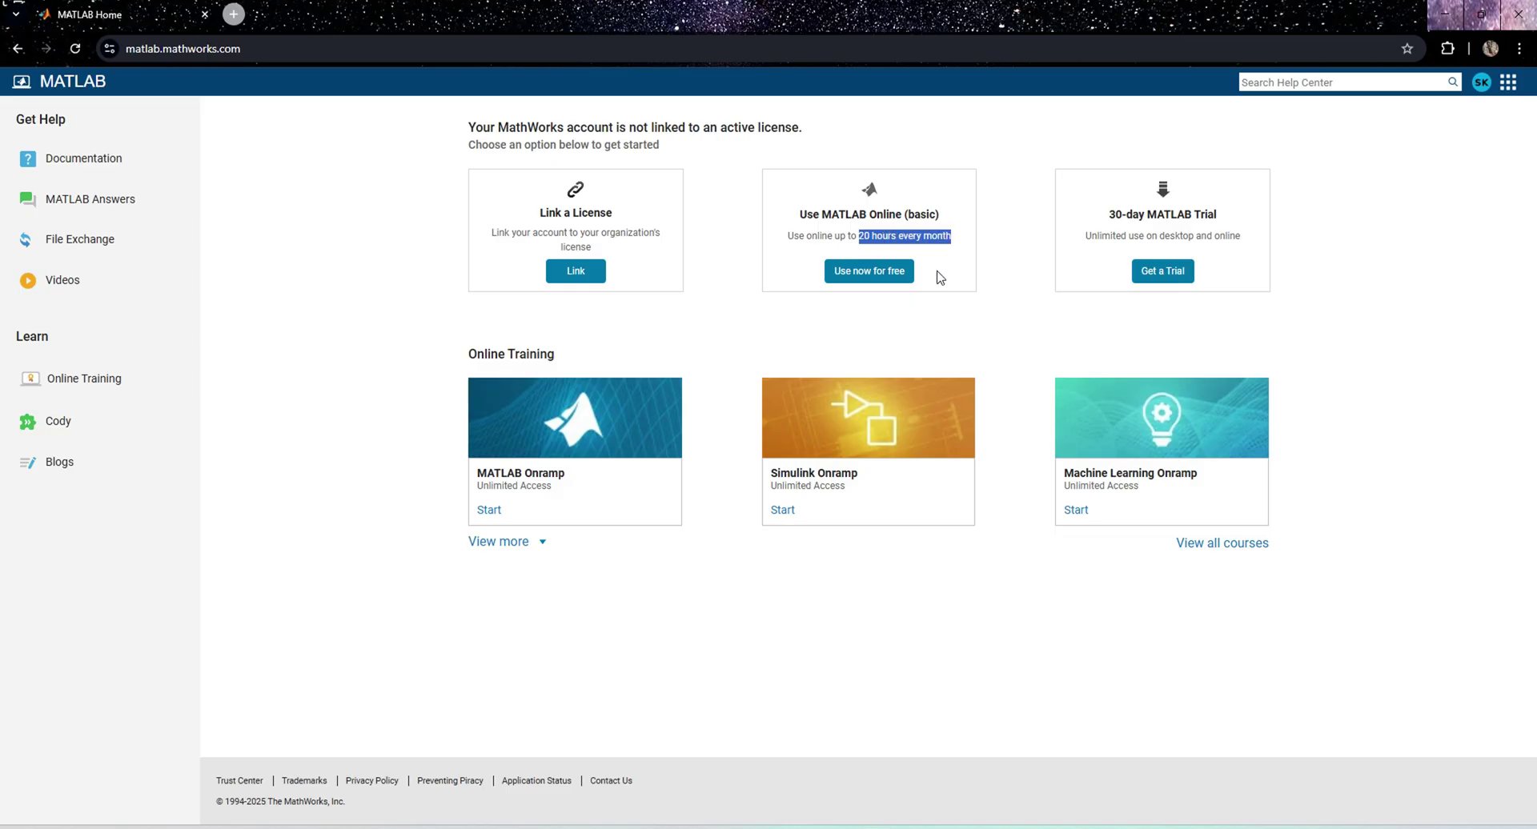
left_click(945, 298)
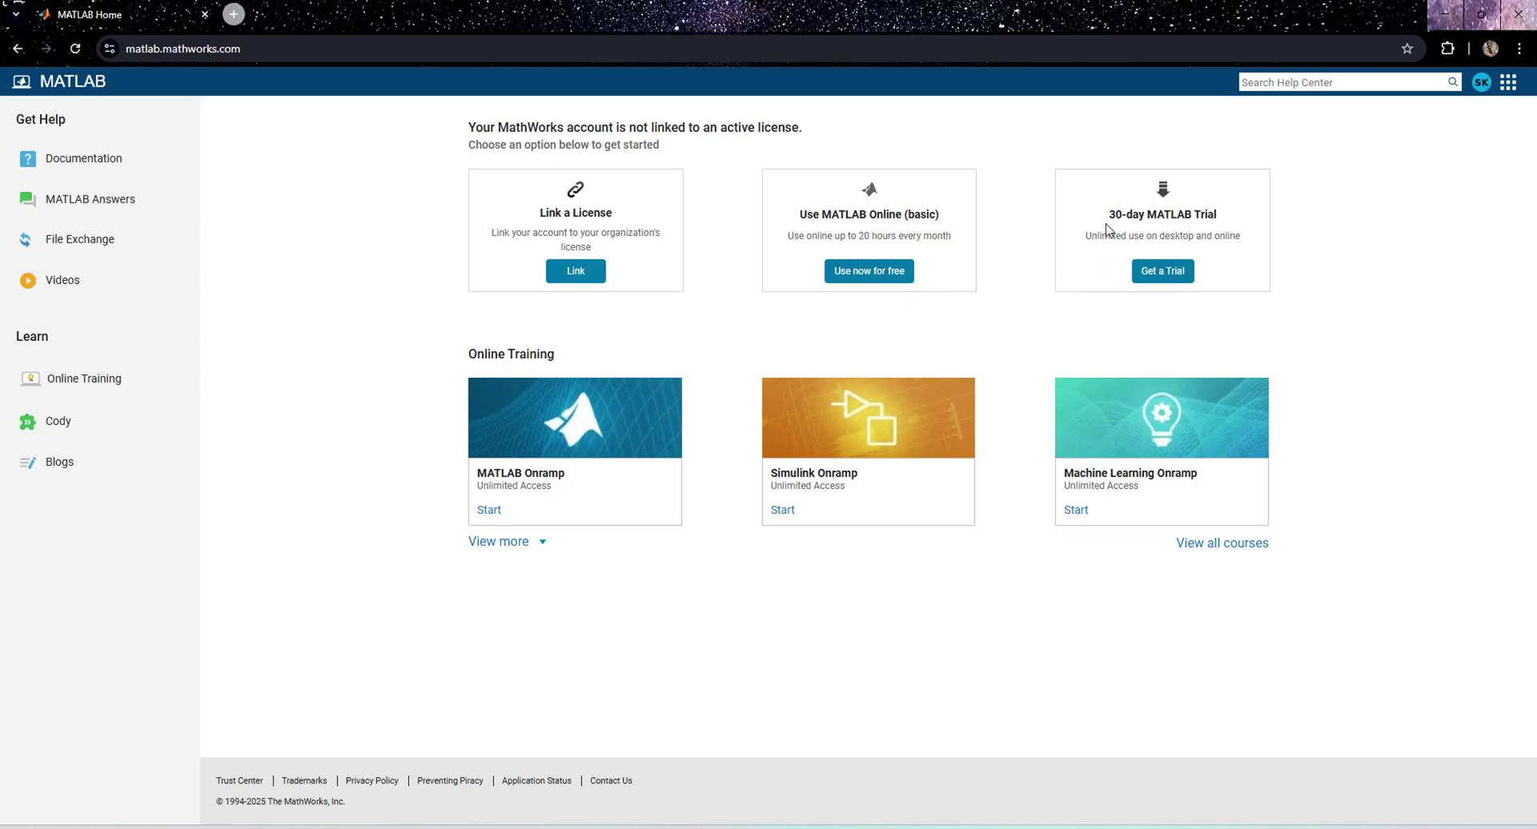
- Highlight the 30-day MATLAB Trial heading and choose Get a Trial
left_click_drag(1111, 214, 1226, 224)
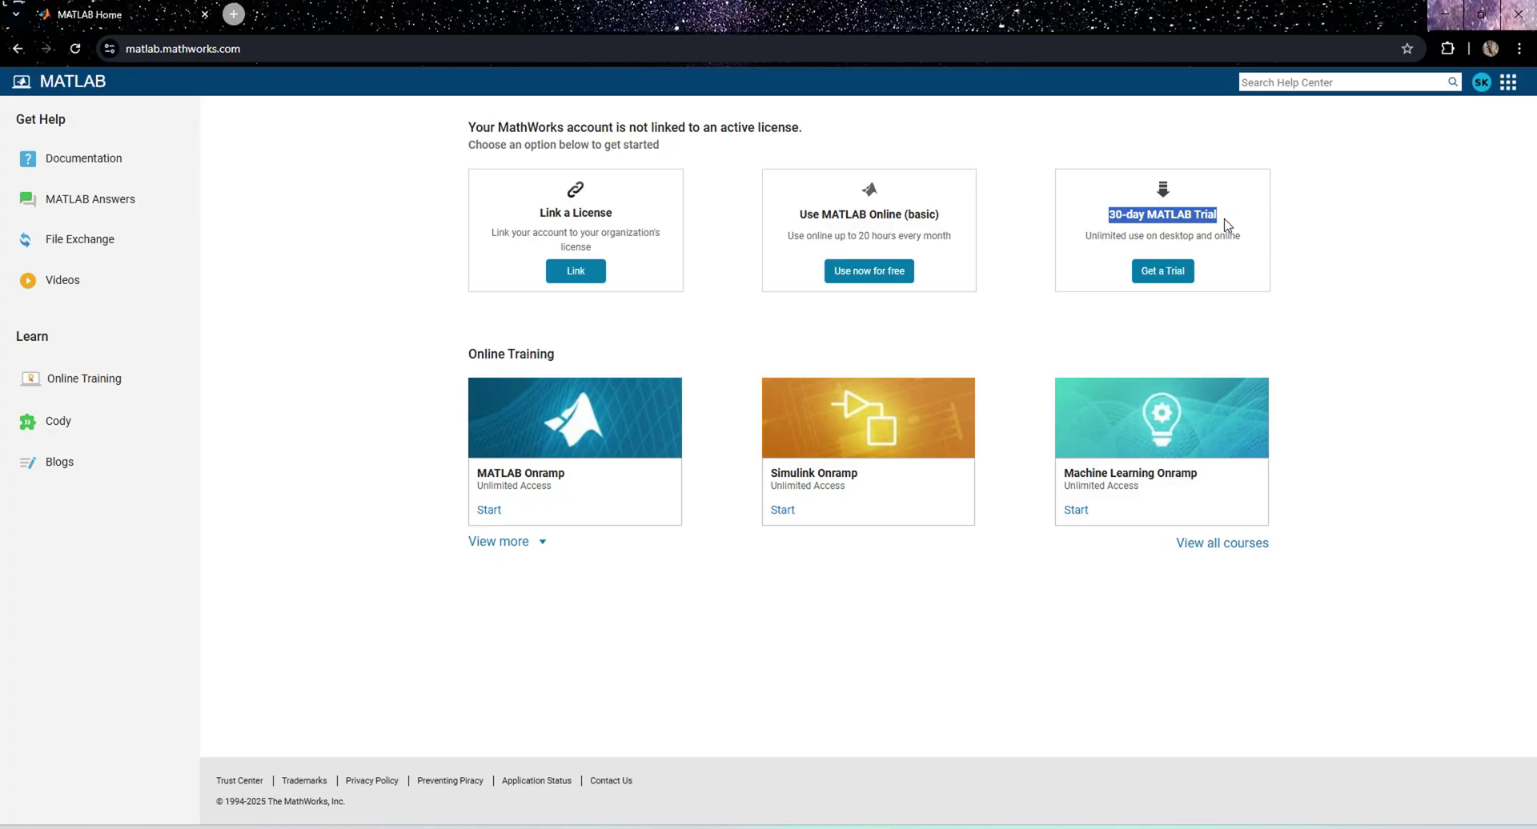
left_click(1263, 275)
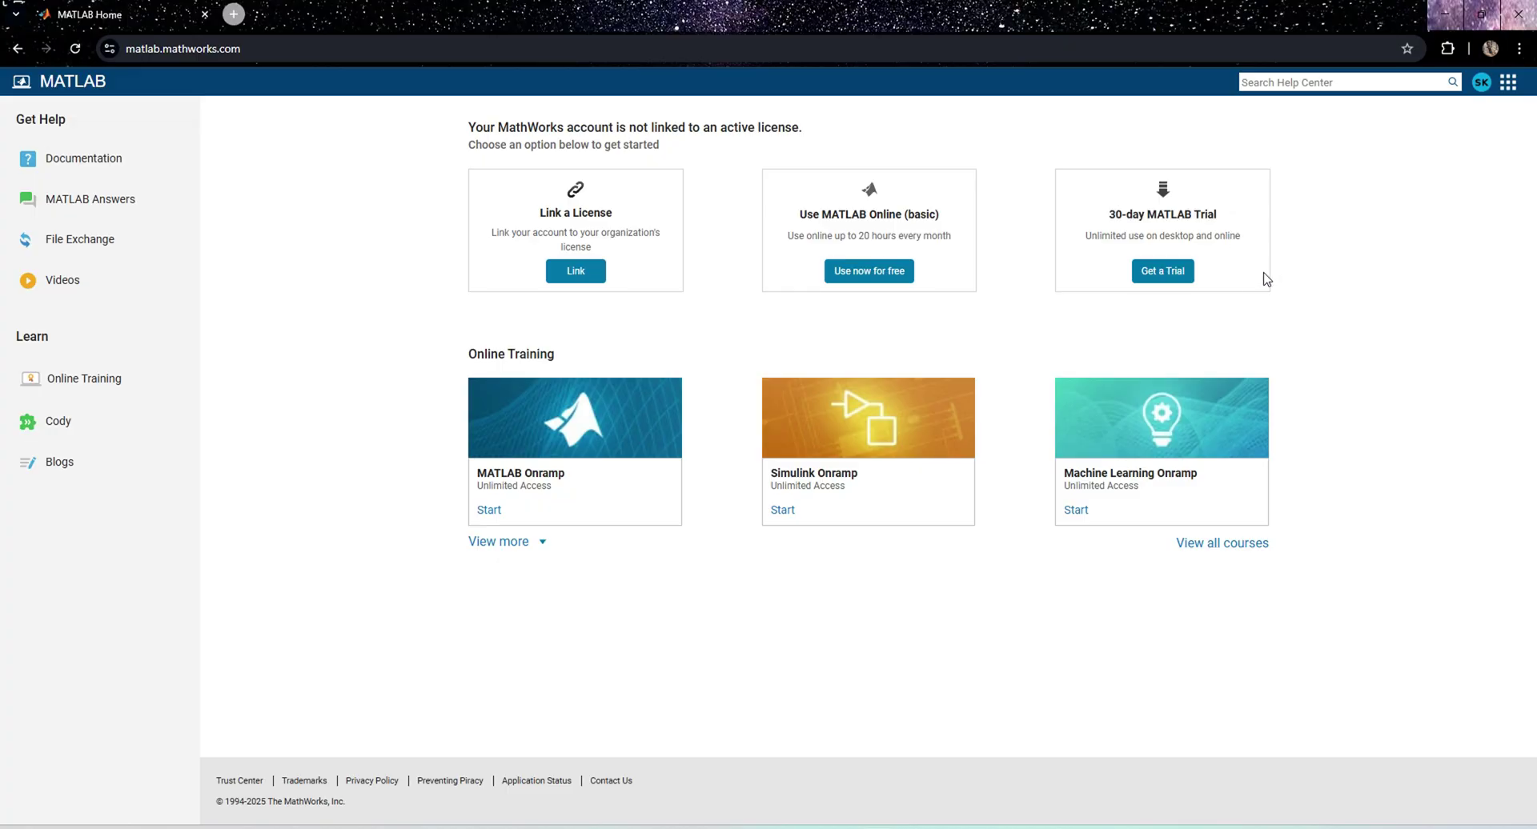
left_click(1183, 279)
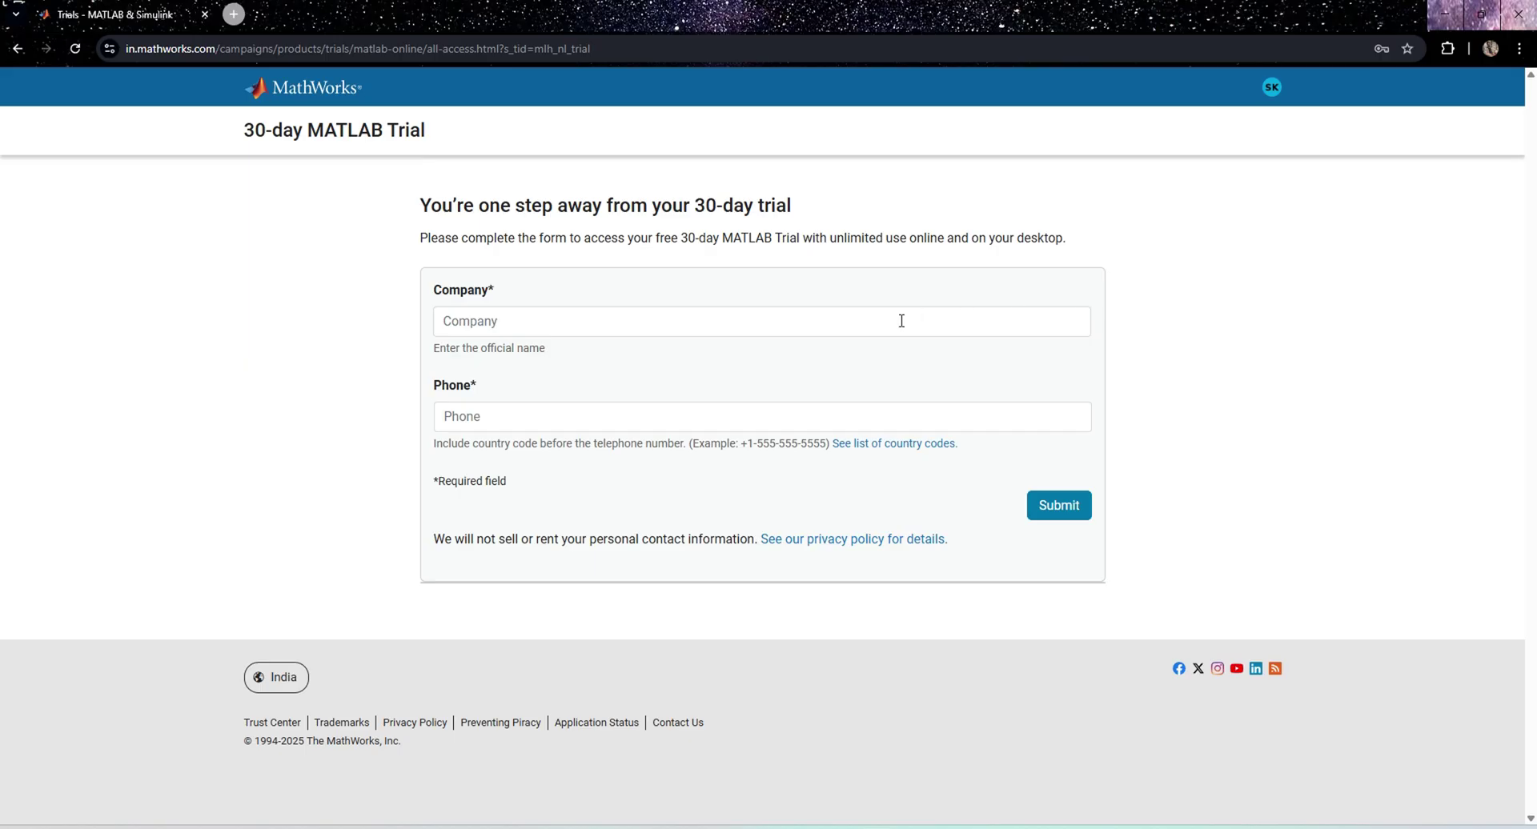
- Paste the company's official name into the trial form's Company field
left_click(892, 323)
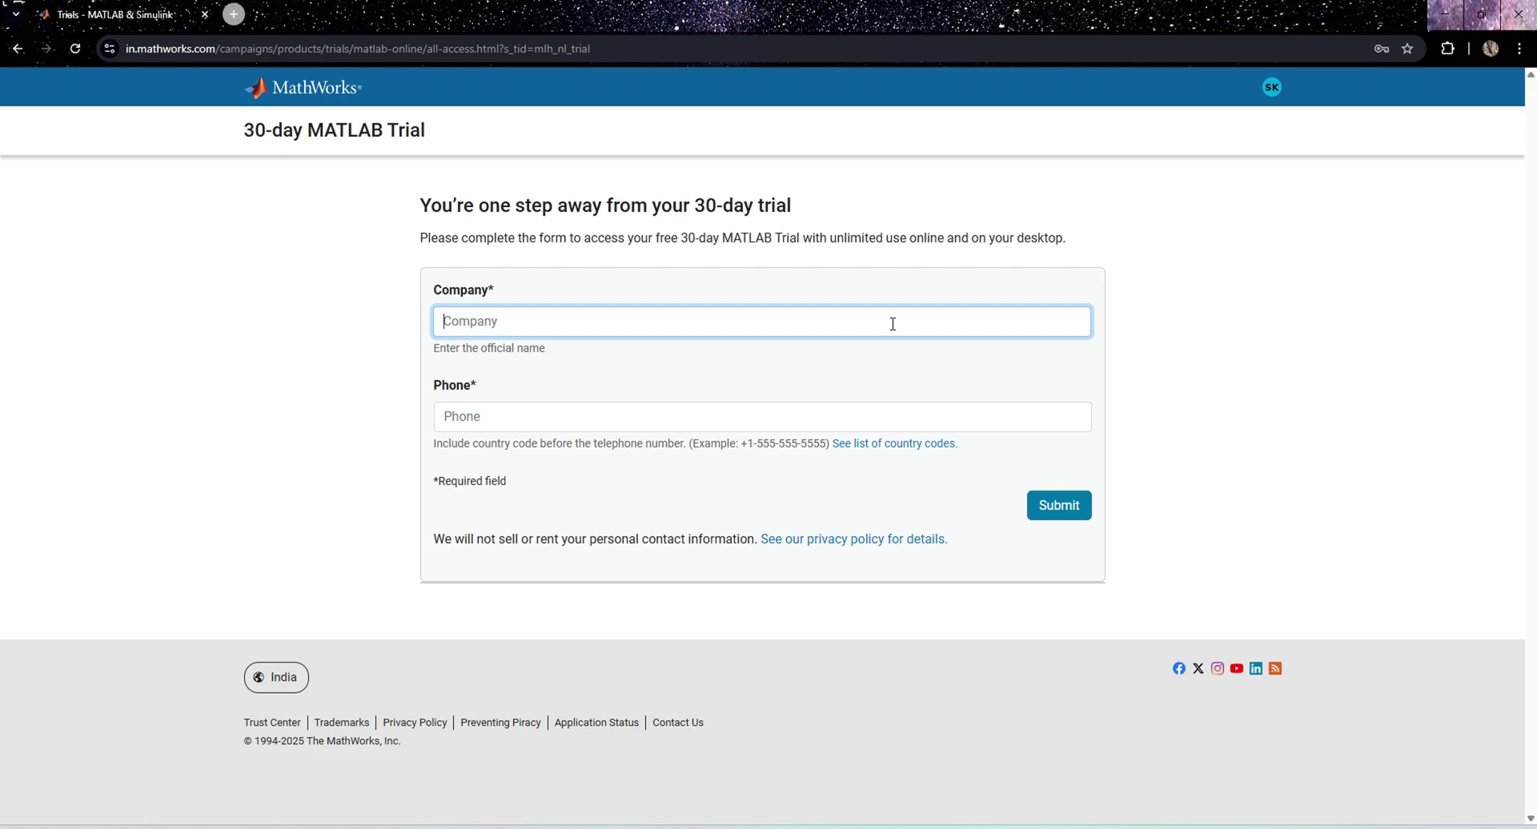
key("ctrl+v")
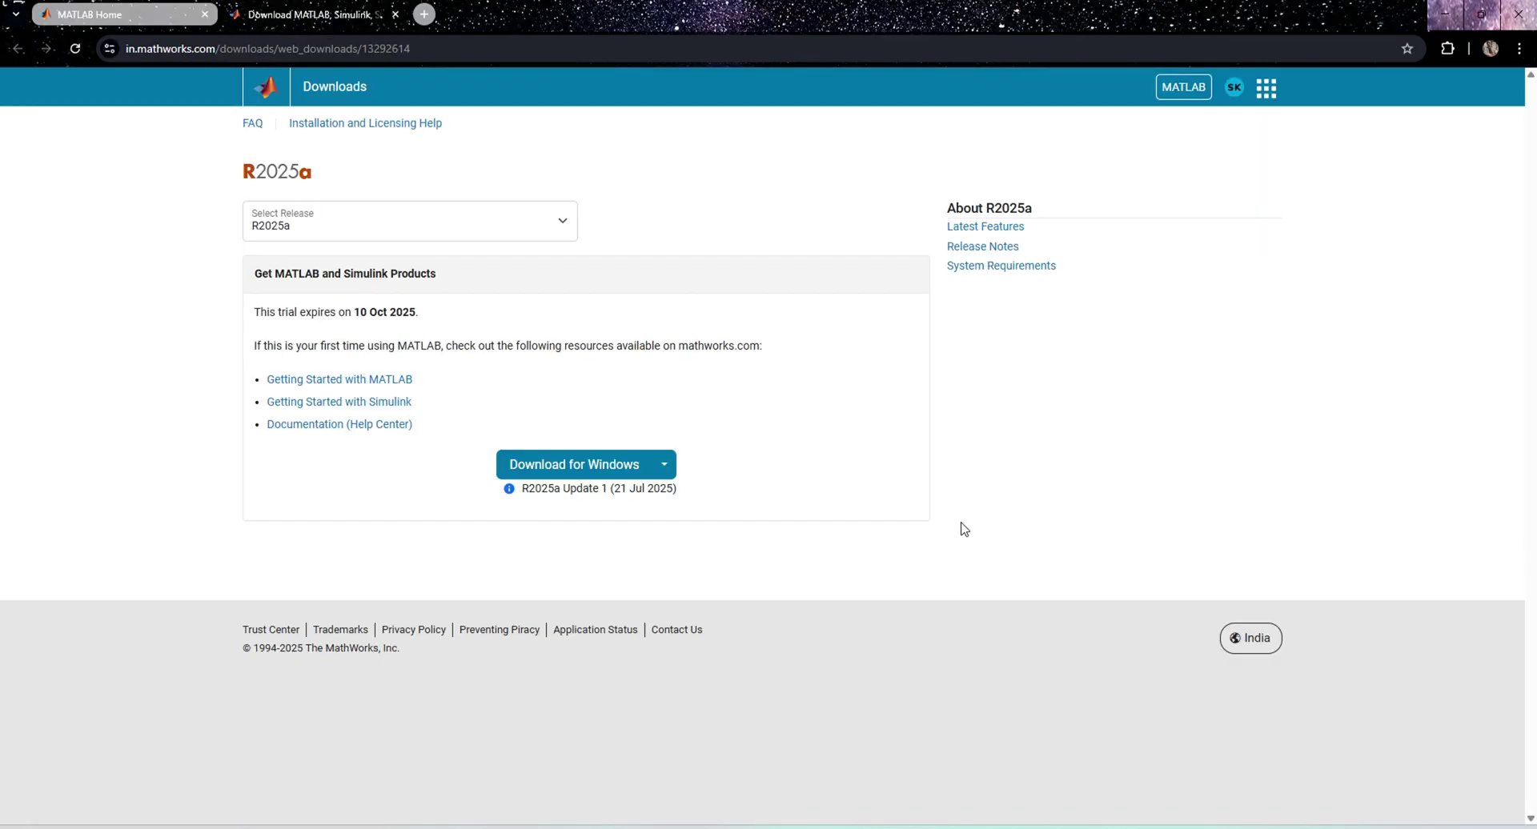
- Keep R2025a as the release and highlight the trial expiry date, 10 Oct 2025
left_click(544, 236)
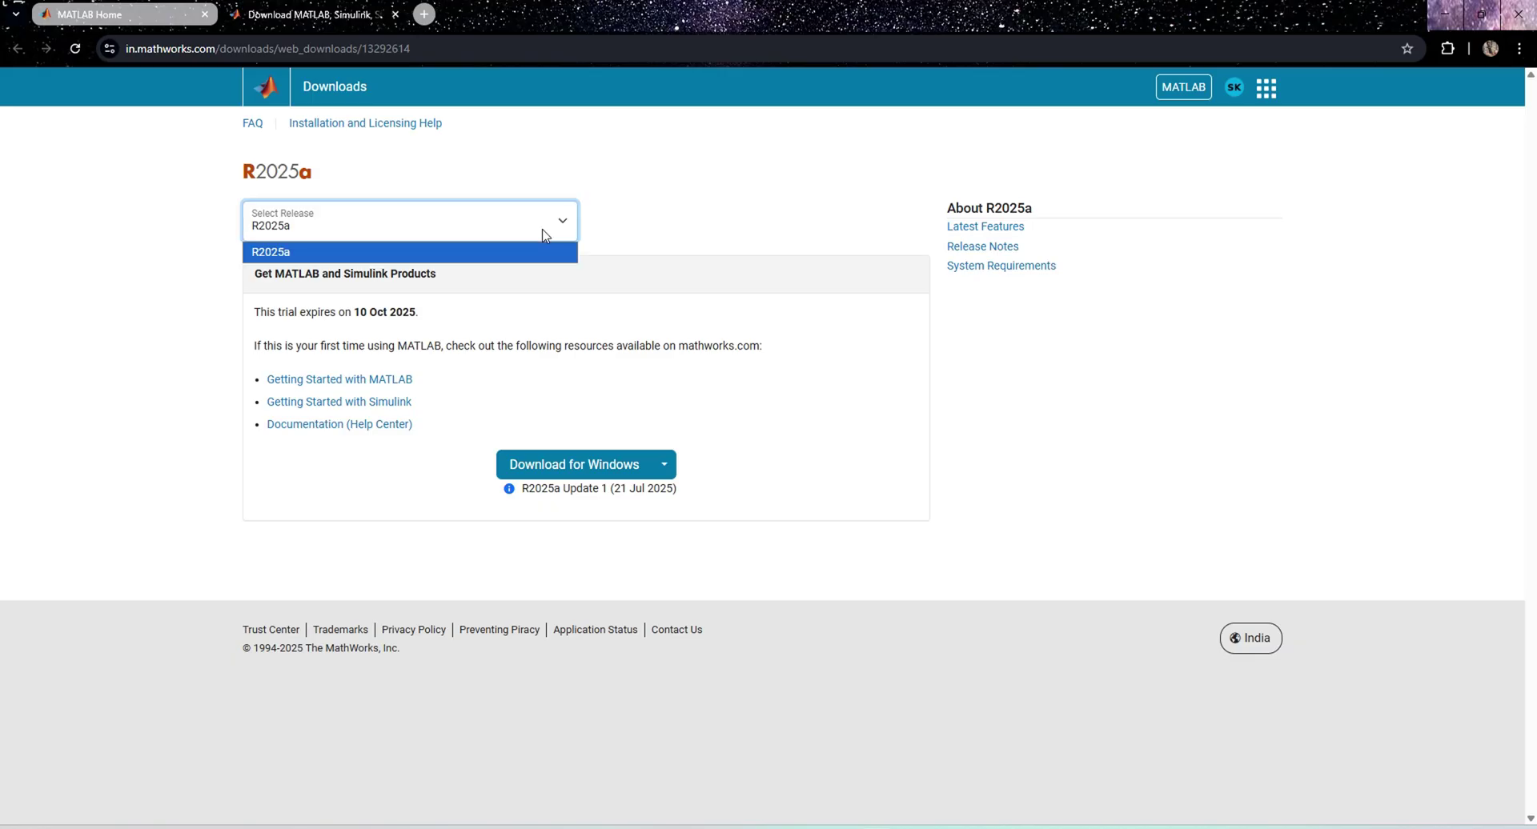
left_click(544, 235)
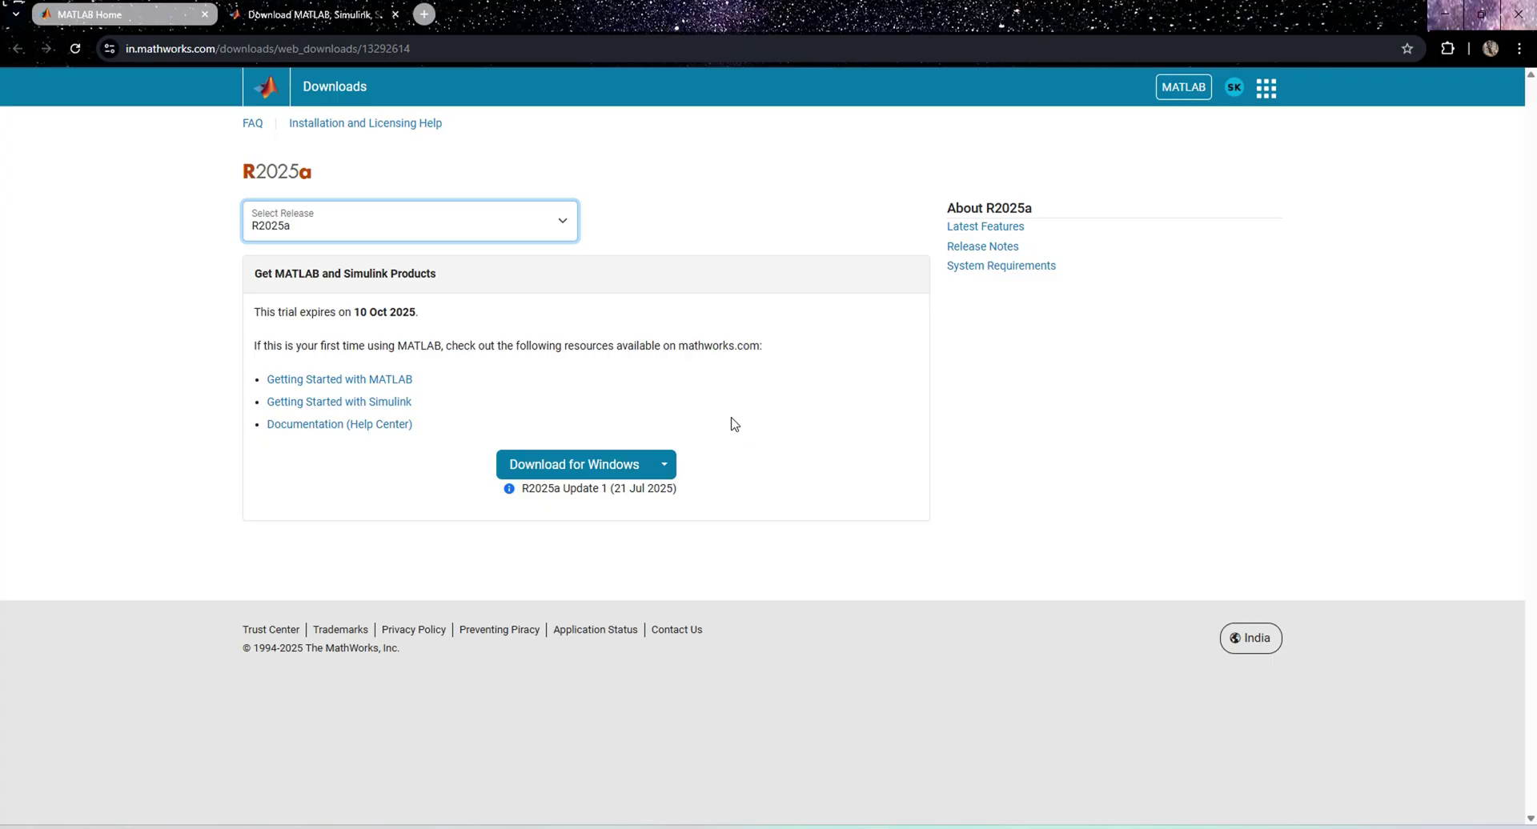
double_click(360, 312)
left_click(532, 320)
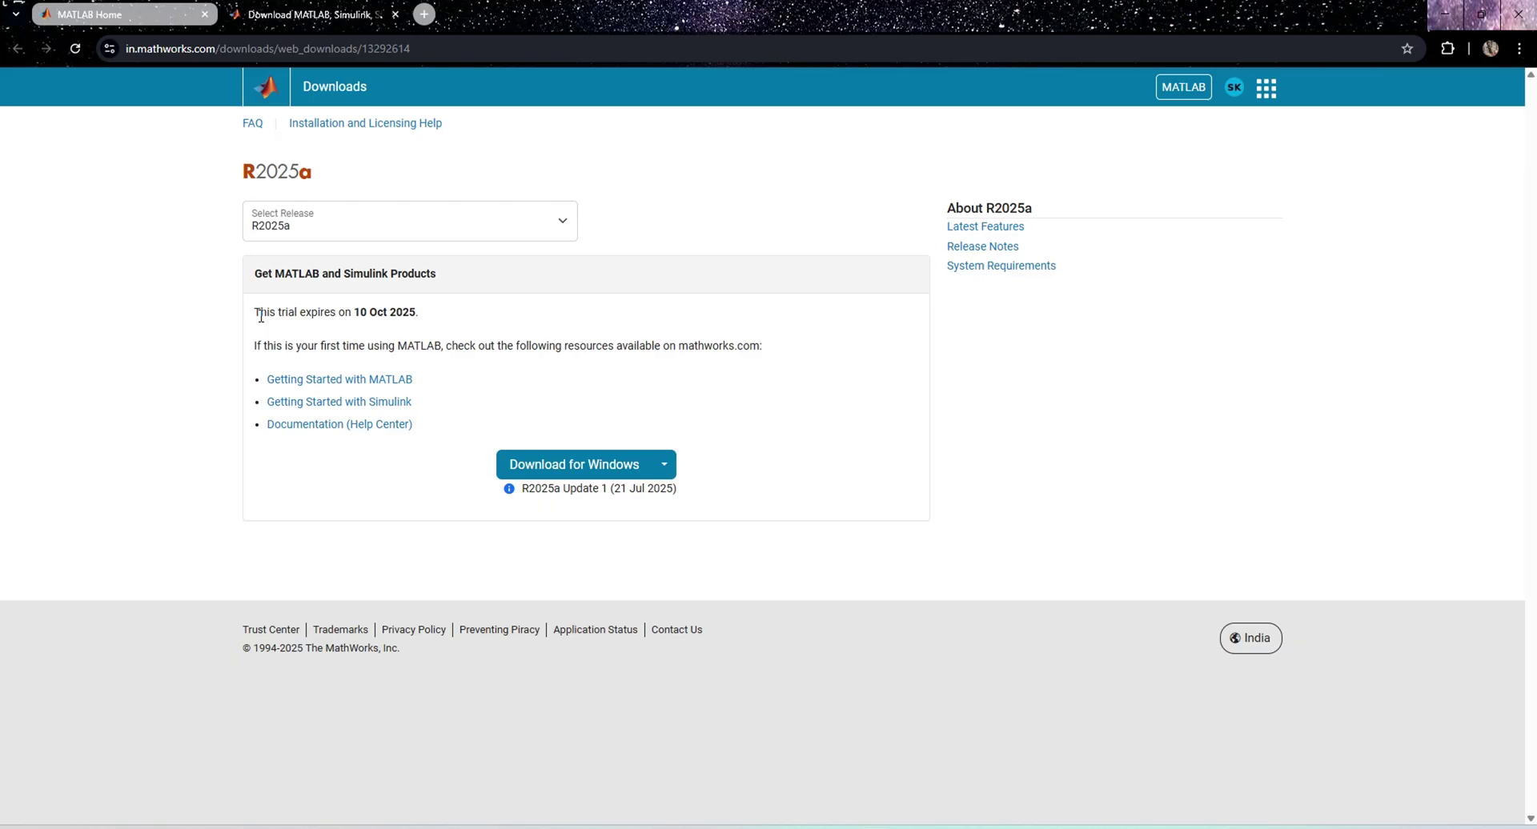
left_click_drag(254, 314, 414, 315)
left_click(362, 316)
double_click(361, 313)
left_click_drag(368, 313, 416, 313)
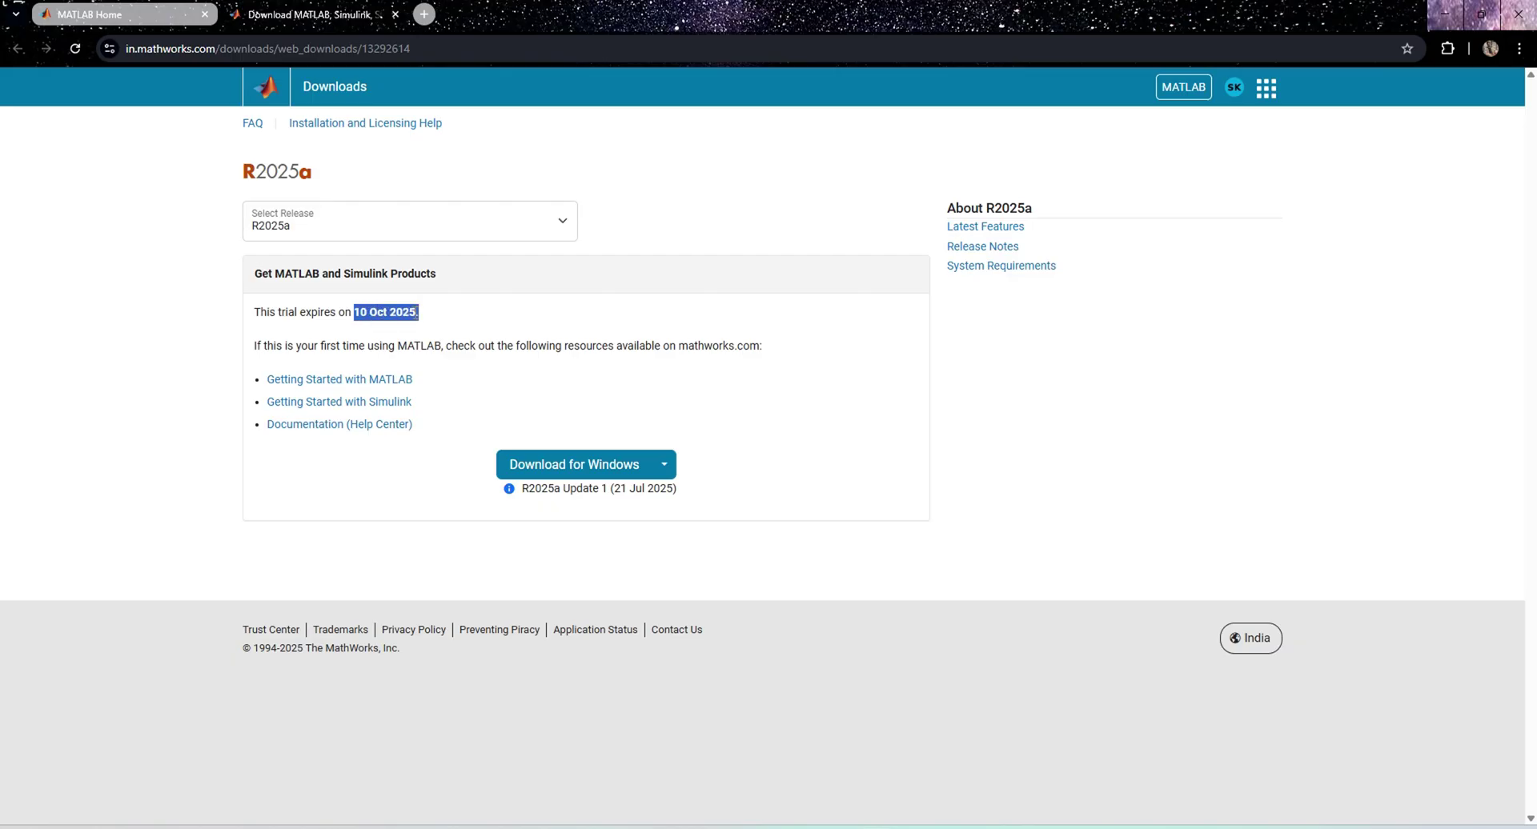
left_click(416, 313)
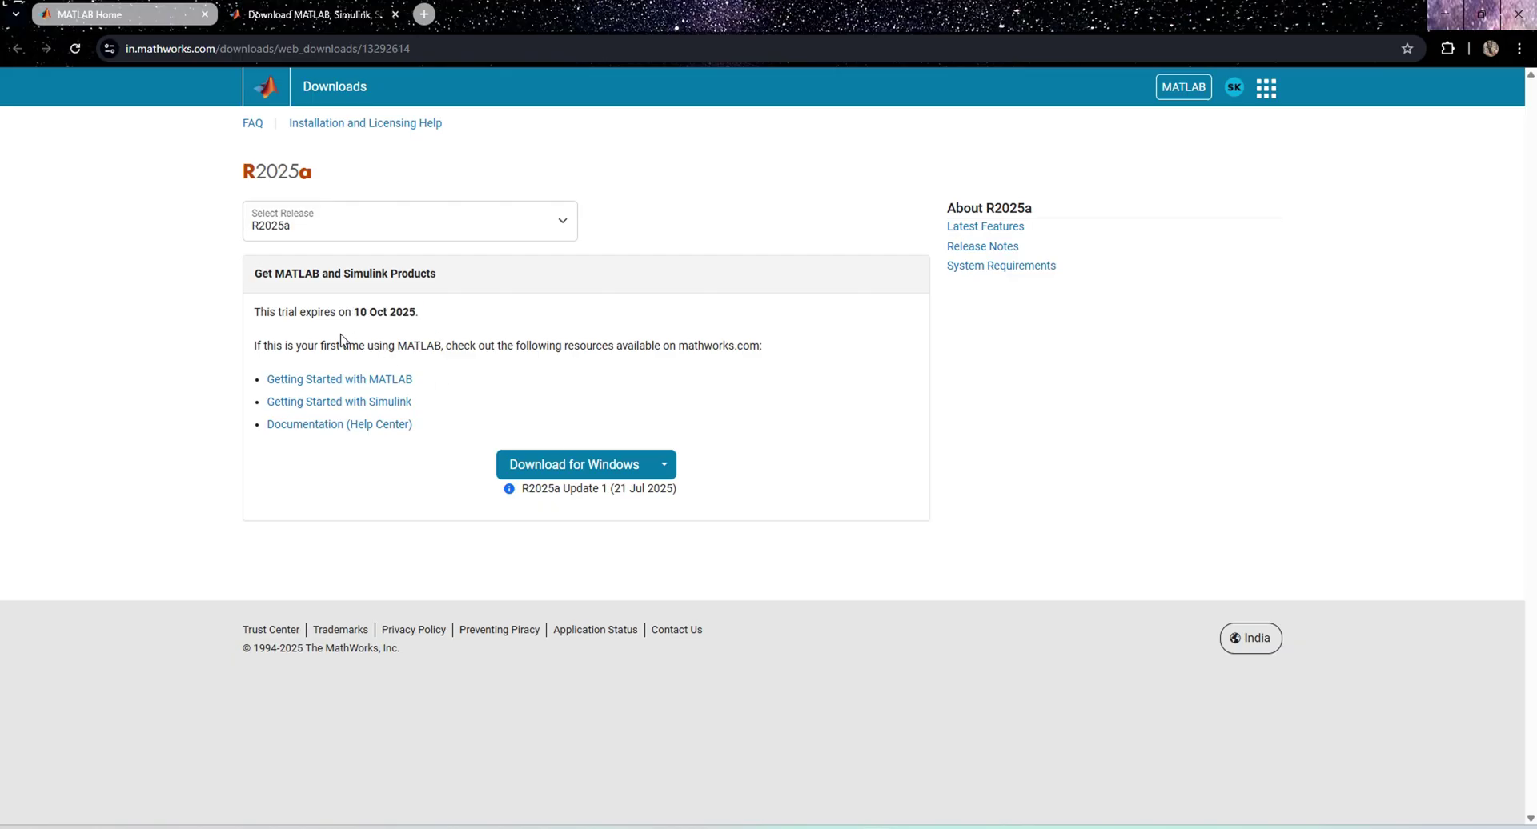
- Look at the other-platform options, then download the Windows installer
left_click(664, 468)
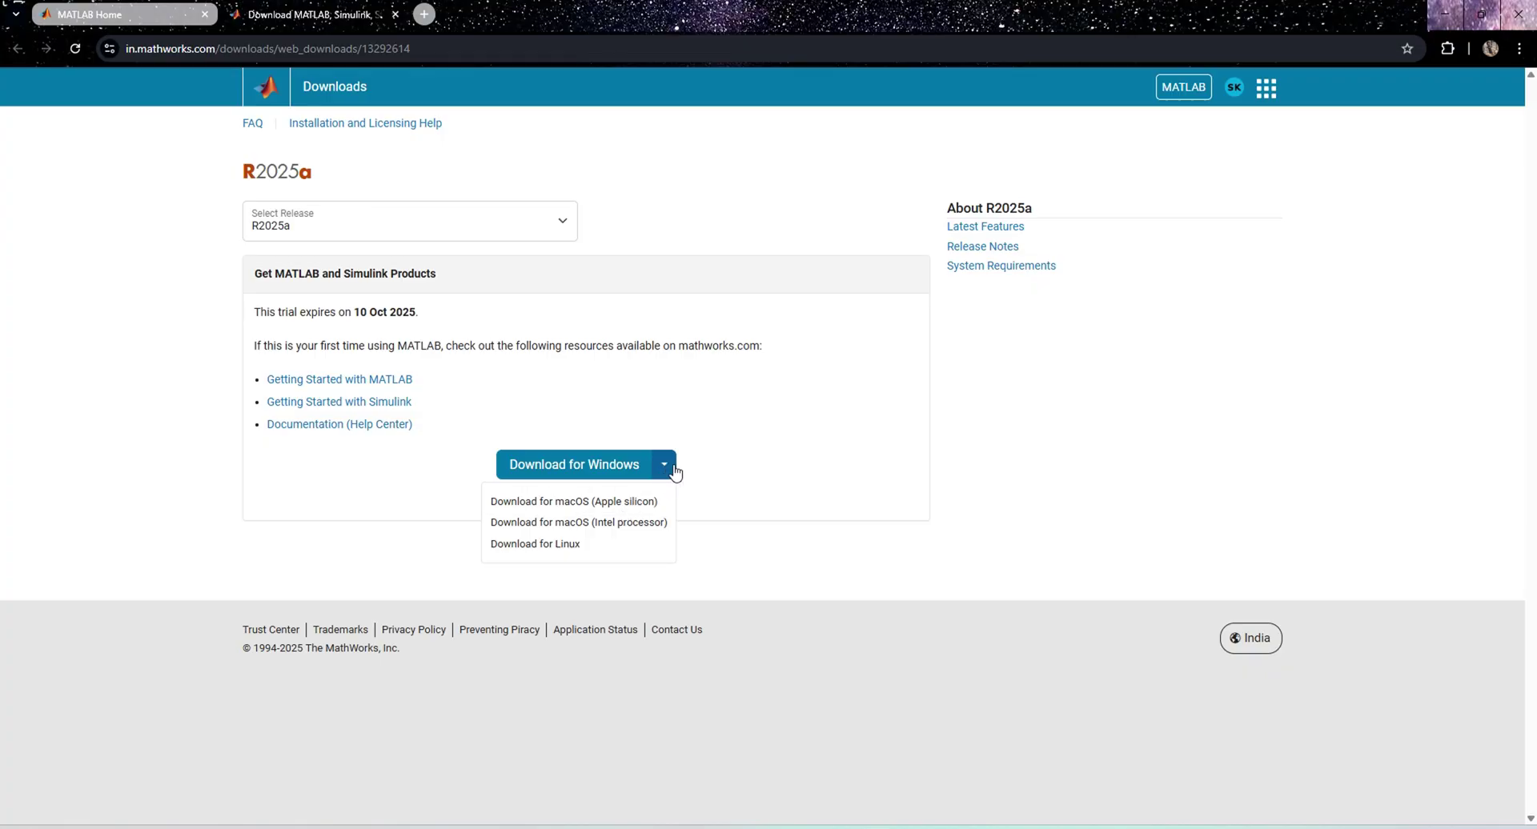
left_click(729, 474)
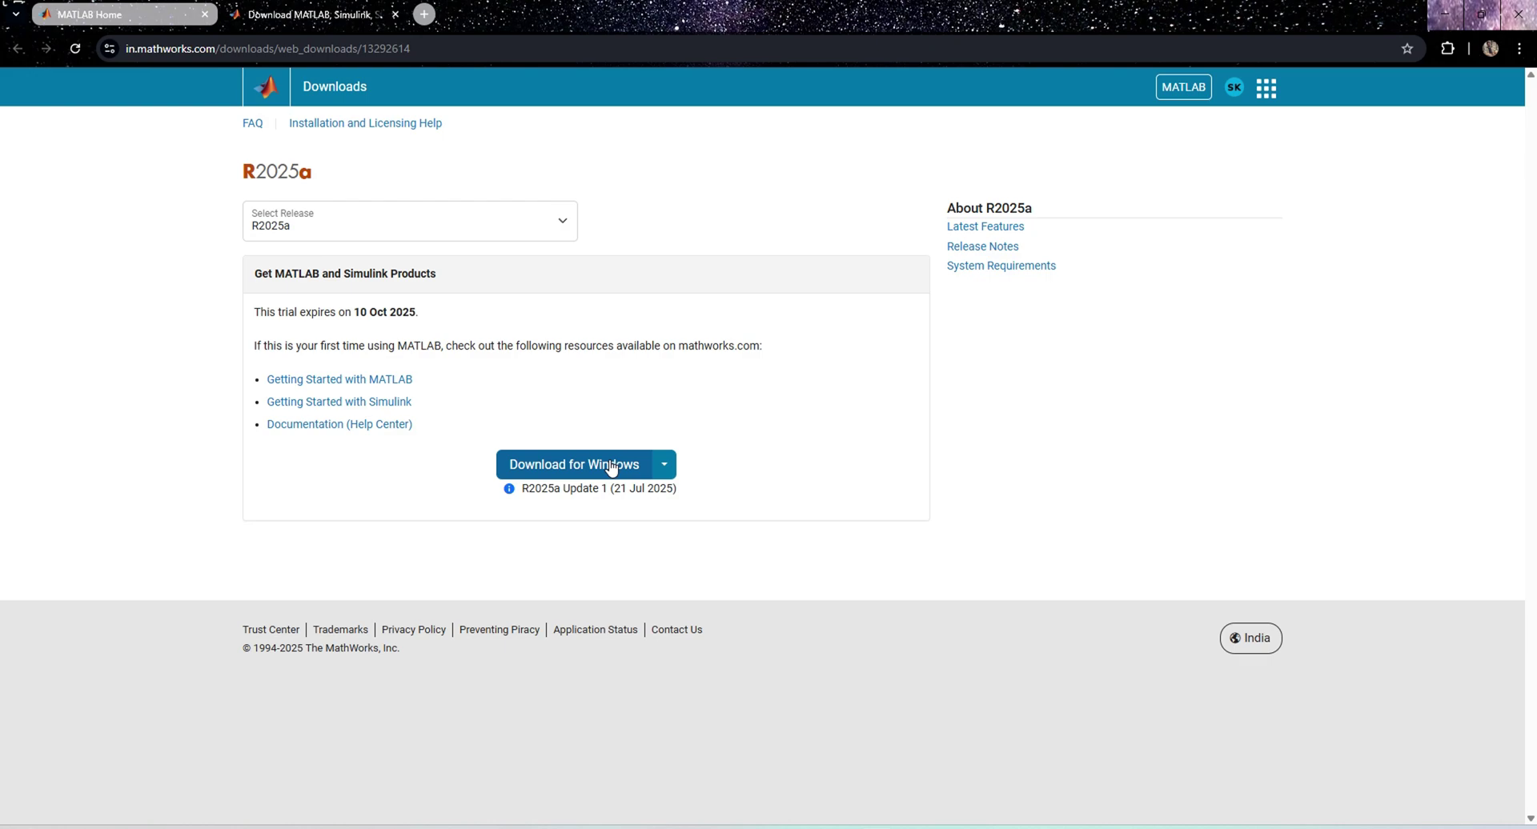
left_click(611, 468)
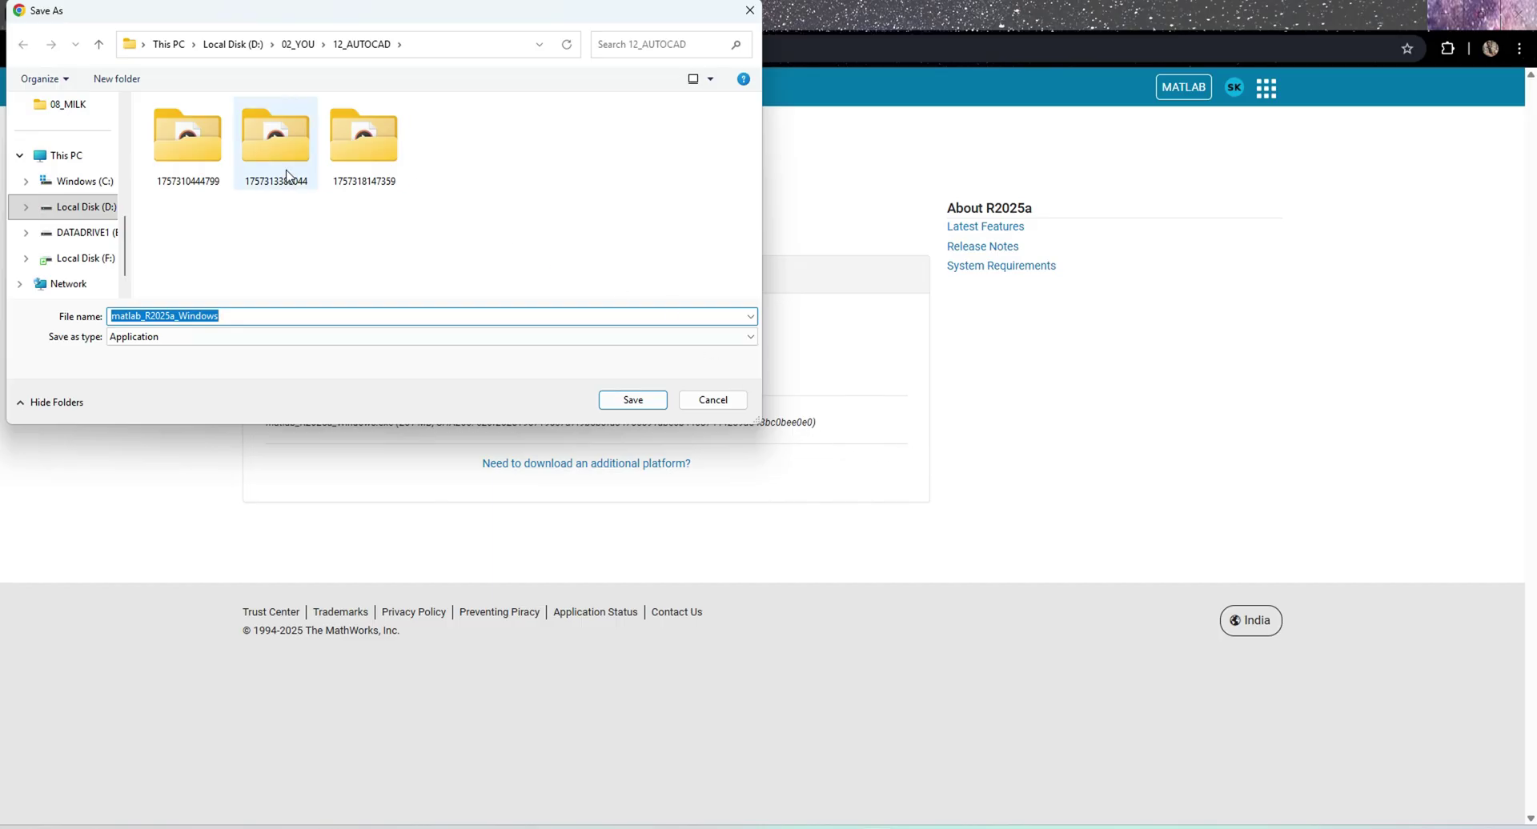
- Save matlab_R2025a_Windows.exe to Downloads and open it from the downloads list
scroll(80, 209, "up", 5)
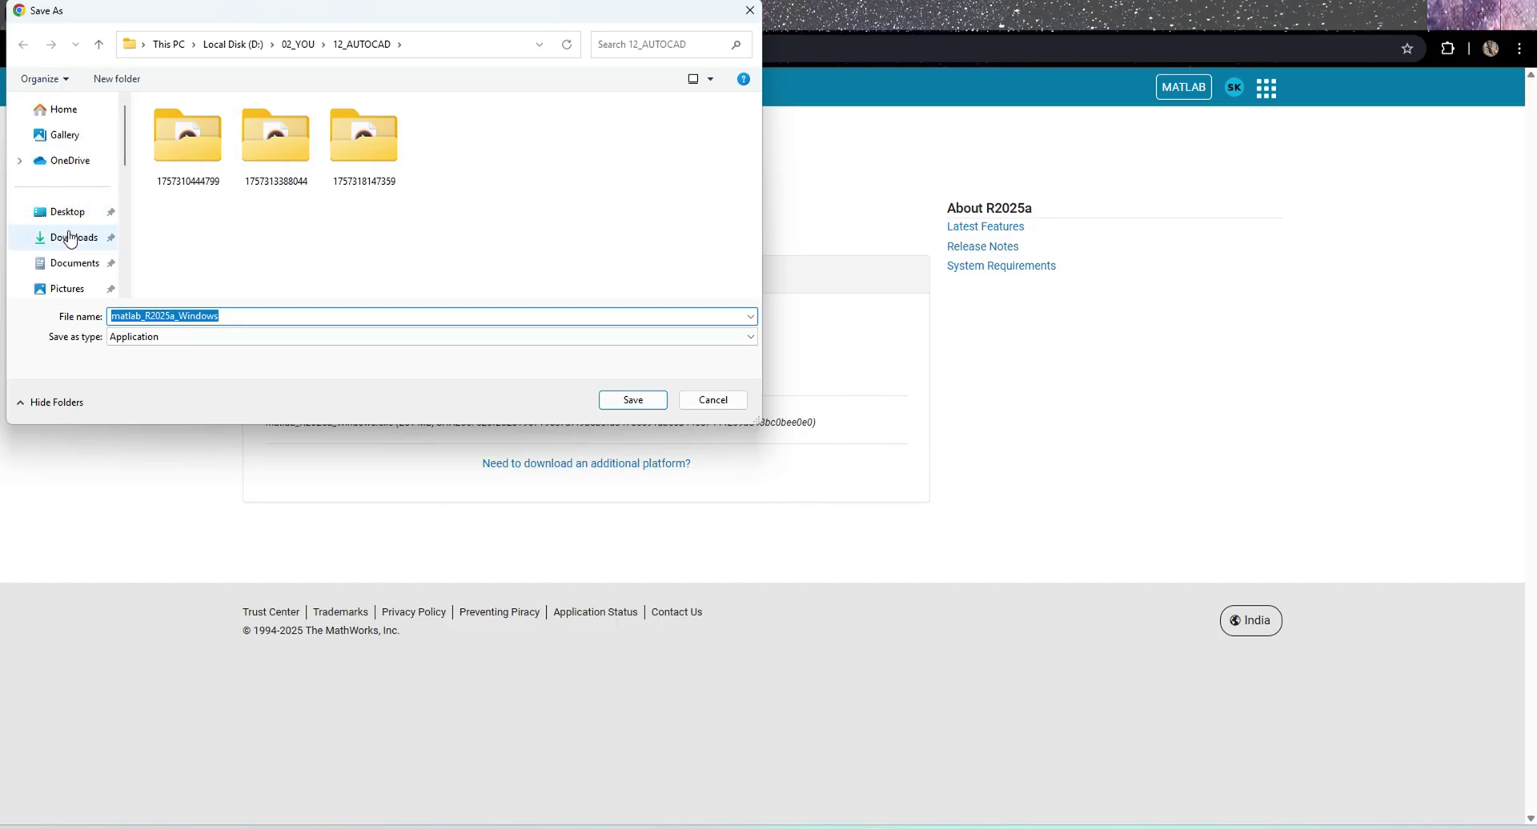
left_click(70, 238)
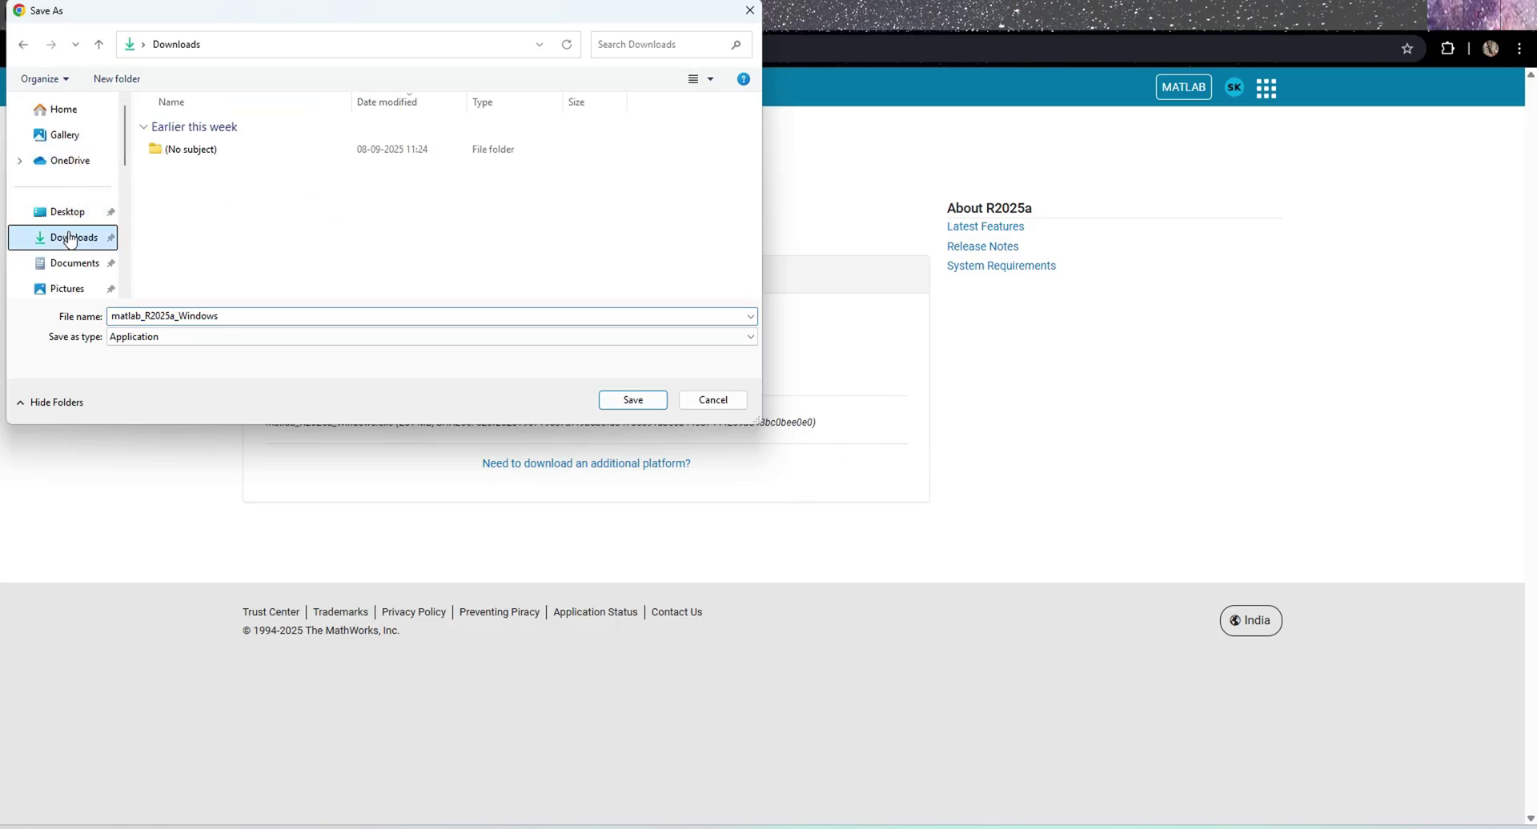
left_click(632, 400)
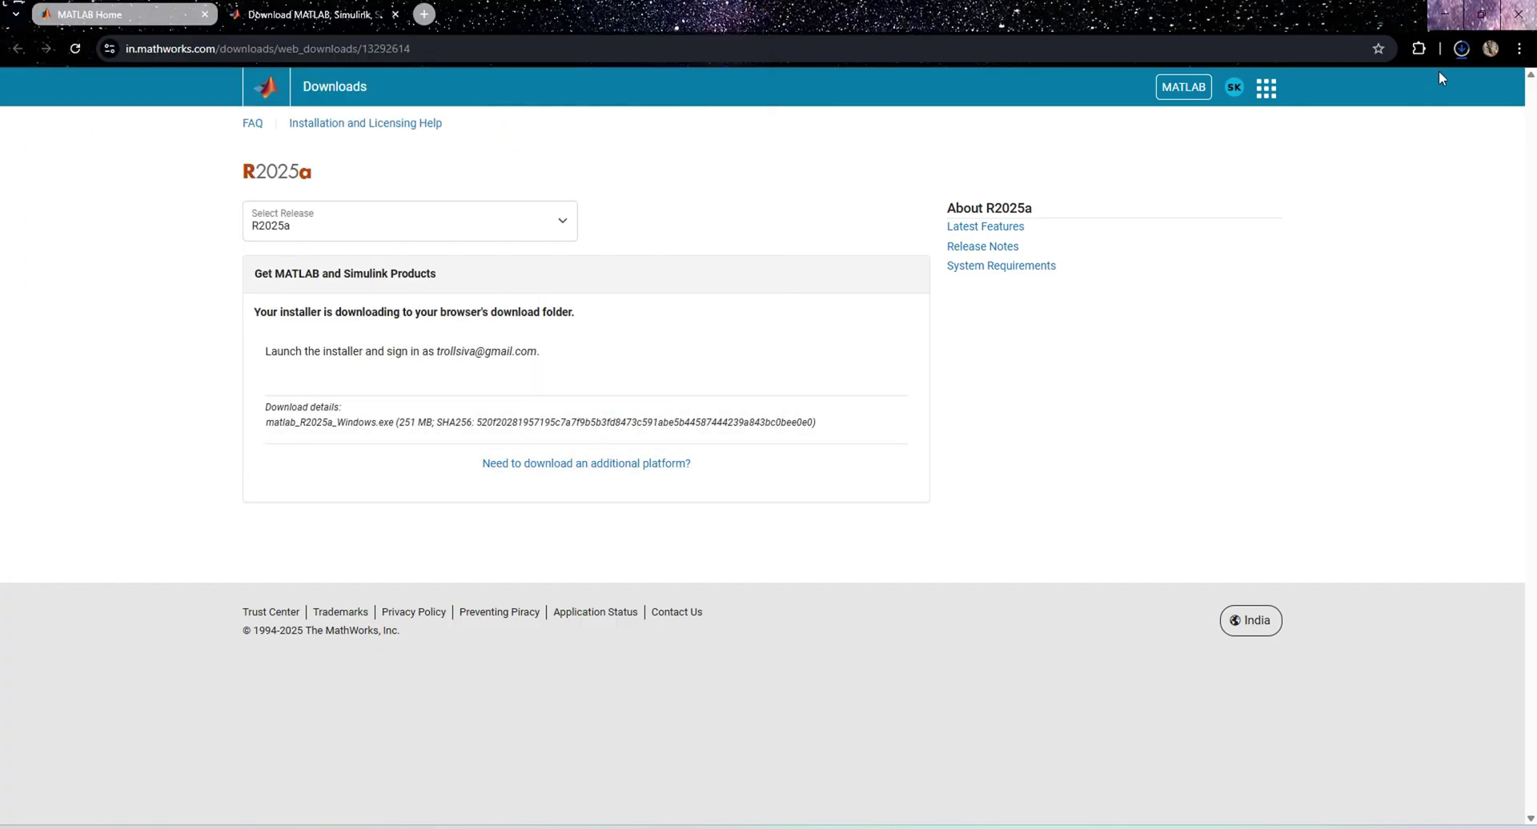
left_click(1461, 49)
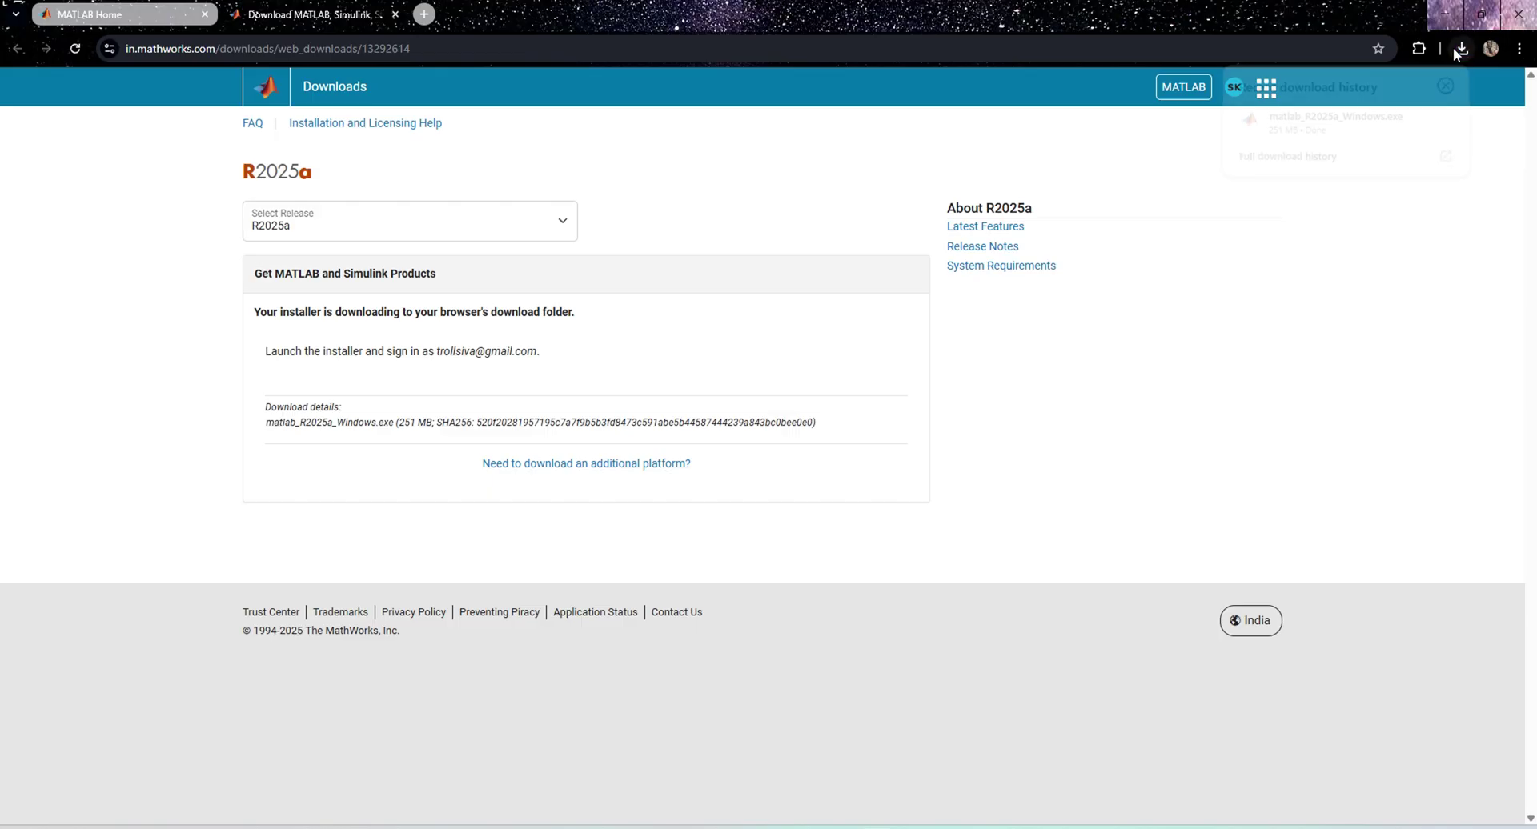
left_click(1364, 129)
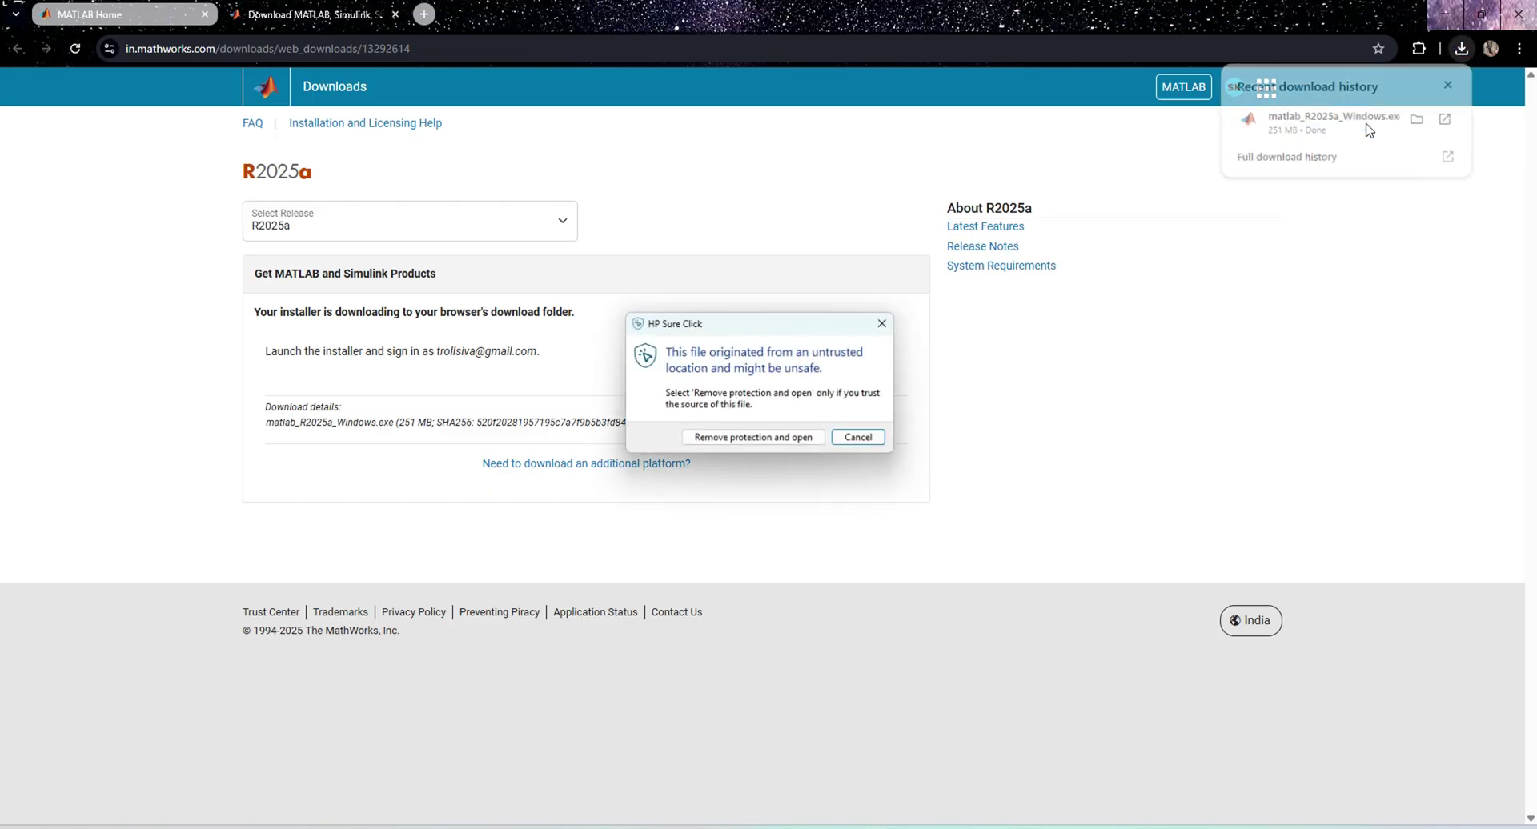
- Allow the untrusted matlab_R2025a_Windows.exe to open past the HP Sure Click warning
left_click(754, 440)
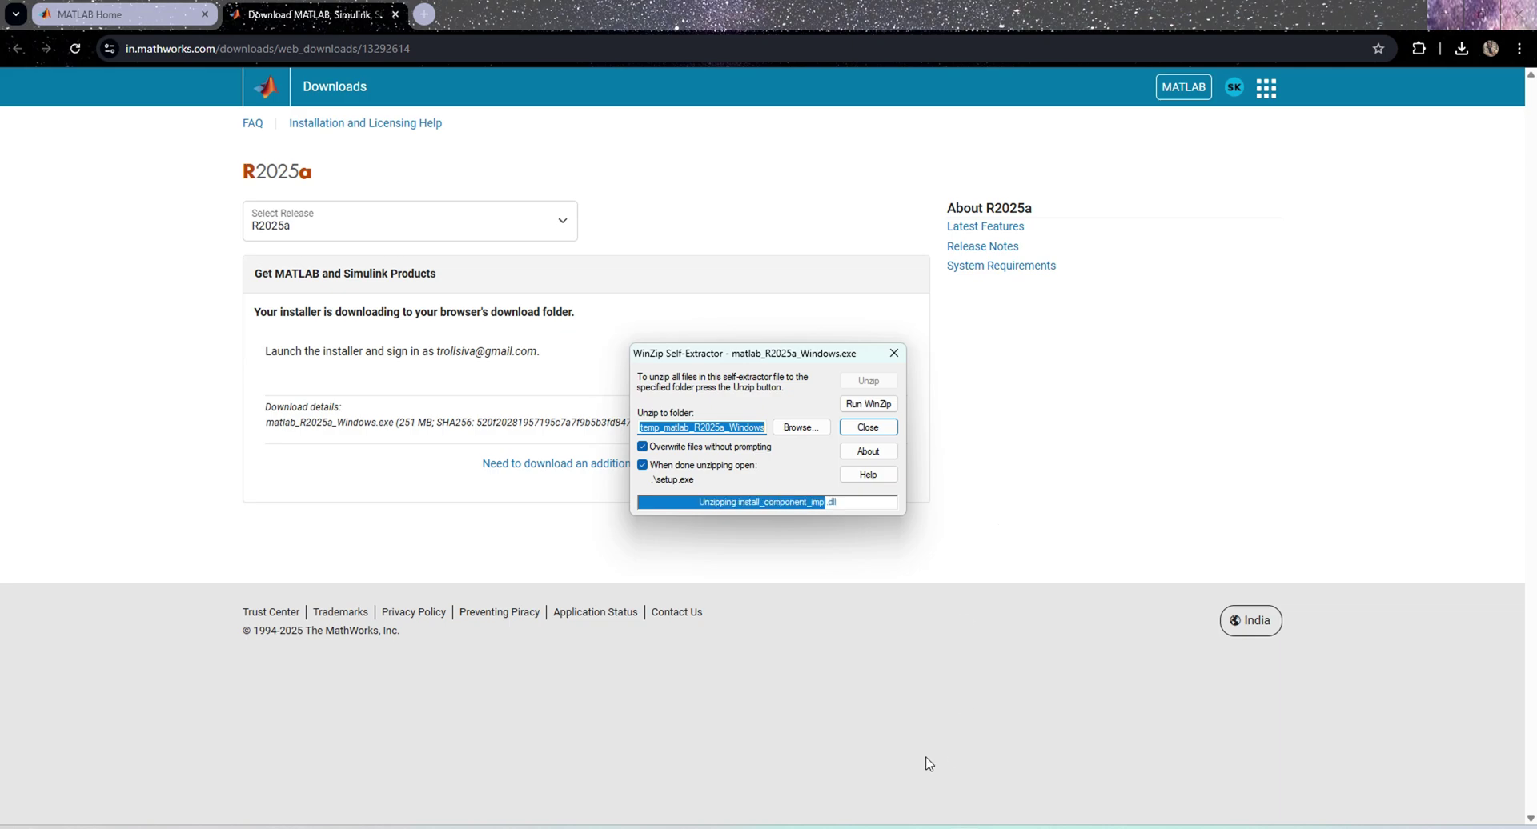
- Open the Downloads folder in File Explorer and approve the installer's User Account Control prompt
key("super+e")
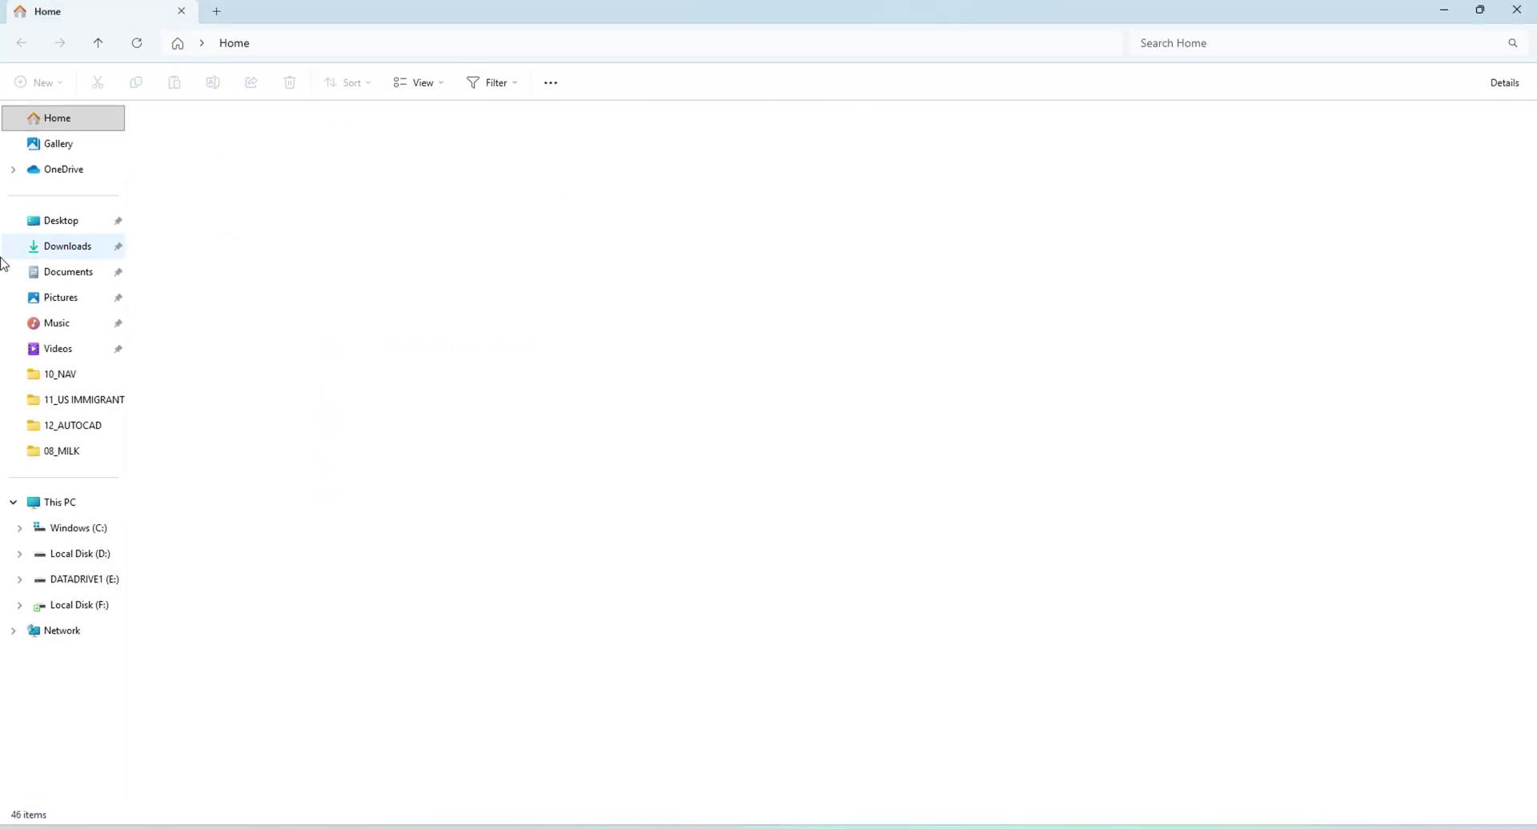
left_click(79, 248)
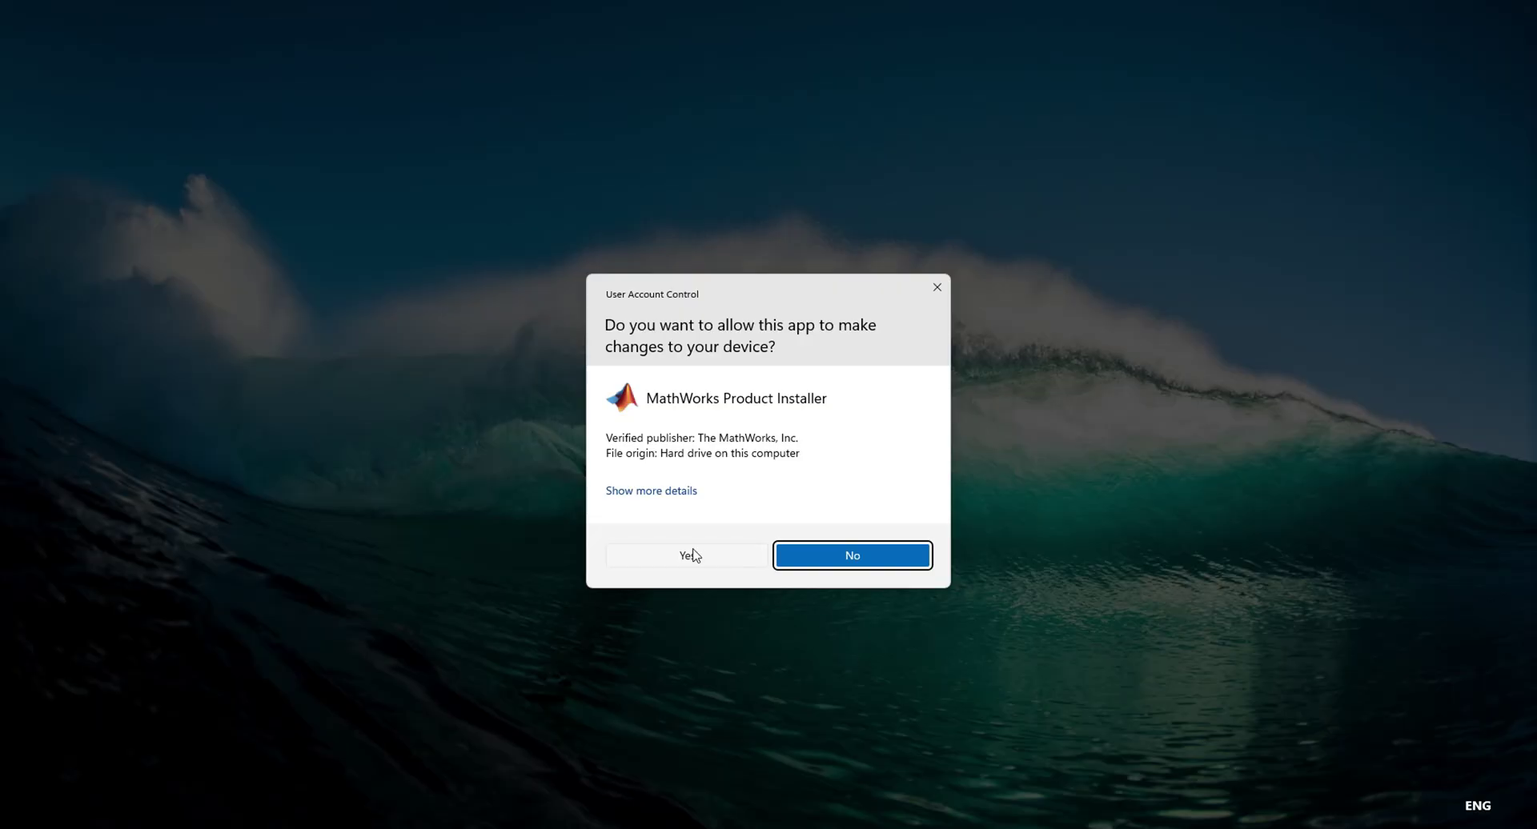
left_click(696, 552)
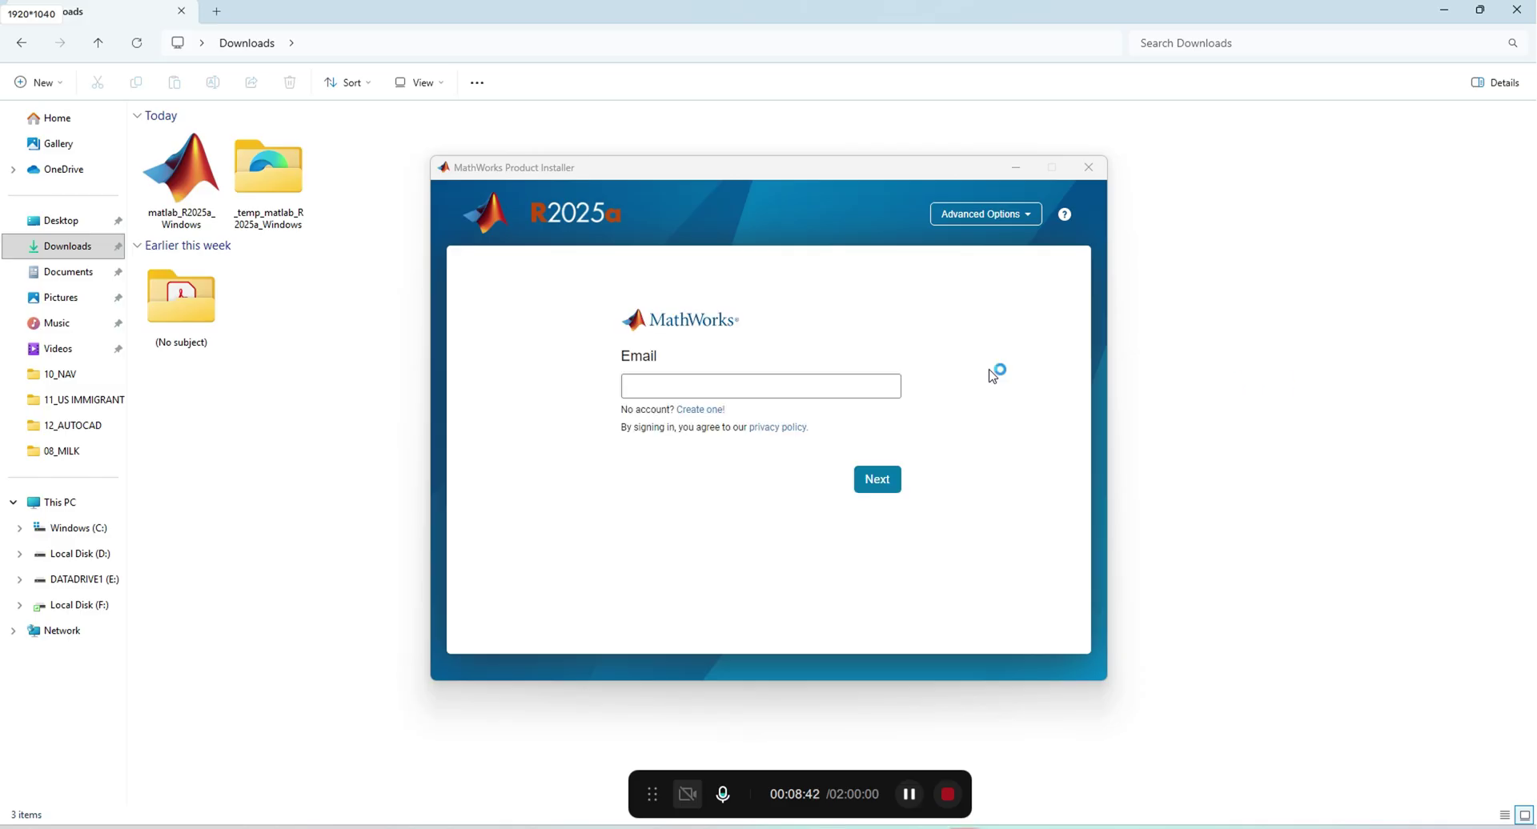
- Sign in to the installer with the MathWorks account e-mail and password
left_click(881, 383)
key("ctrl+v")
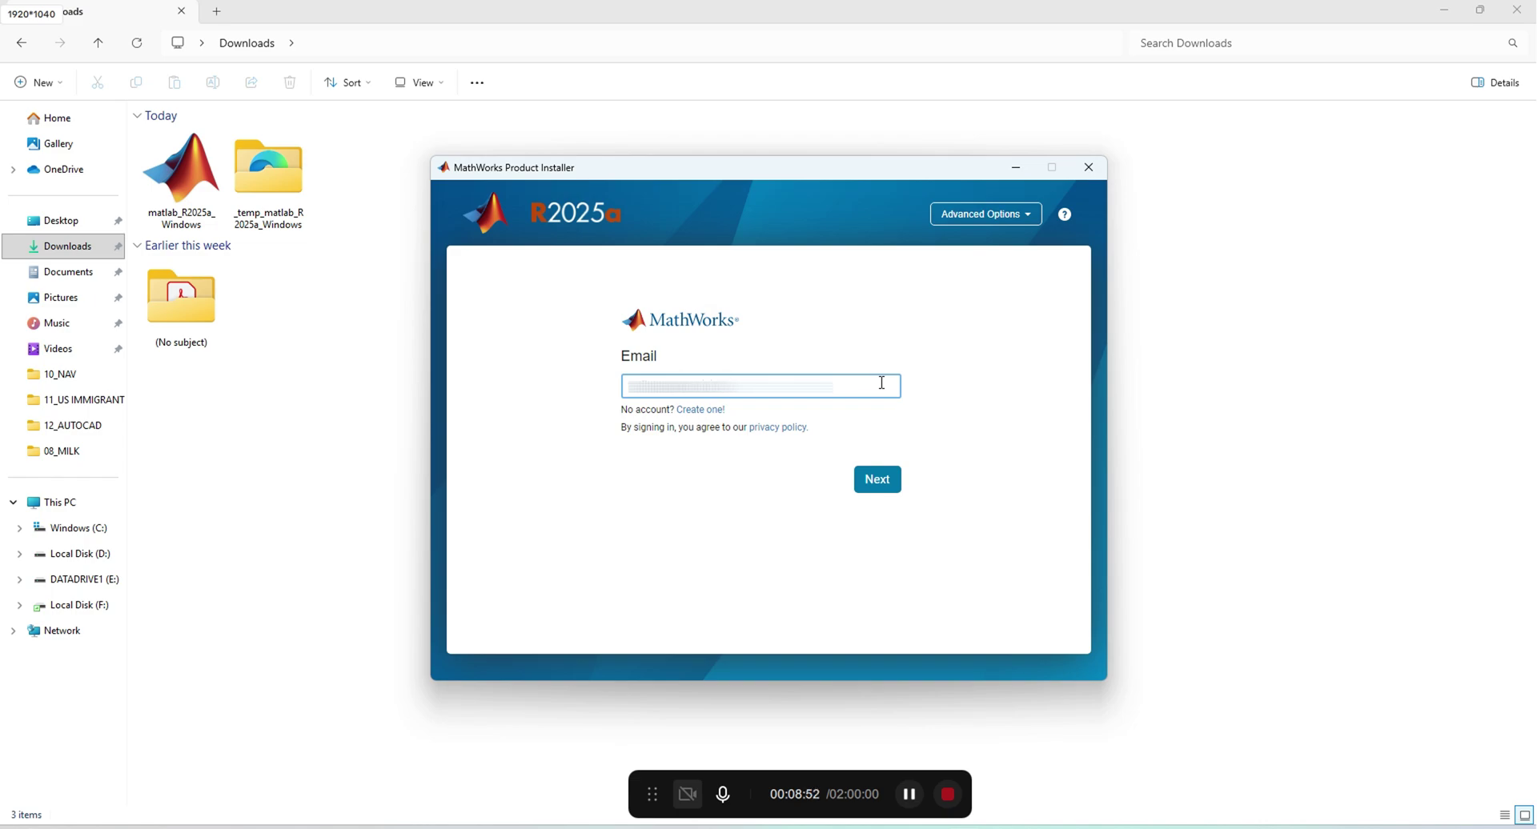
left_click(887, 483)
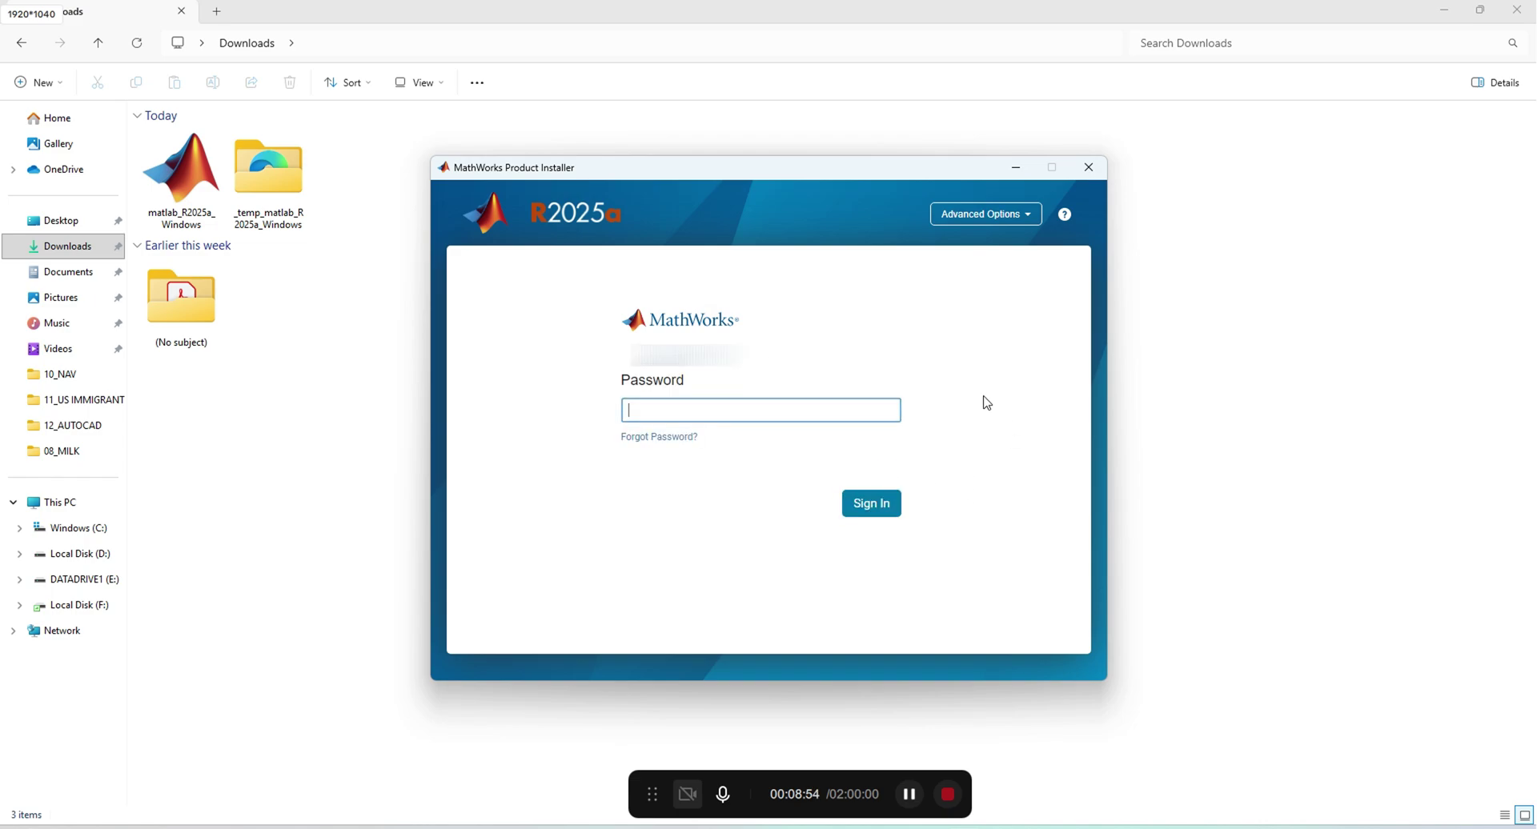
type("••")
key("Return")
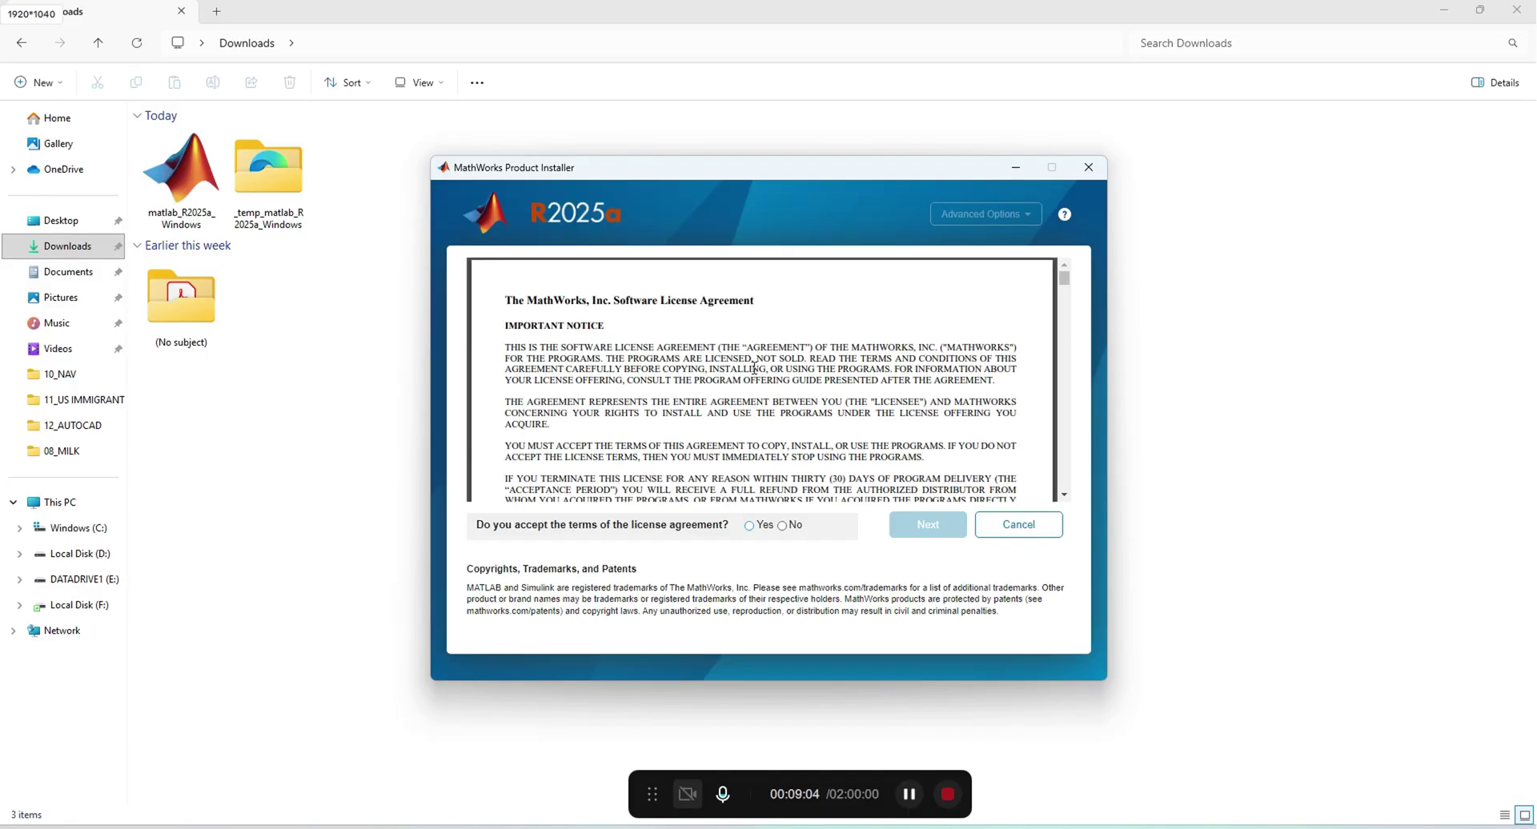
- Read through to the end of the license agreement and select Yes to accept it
scroll(701, 320, "down", 2)
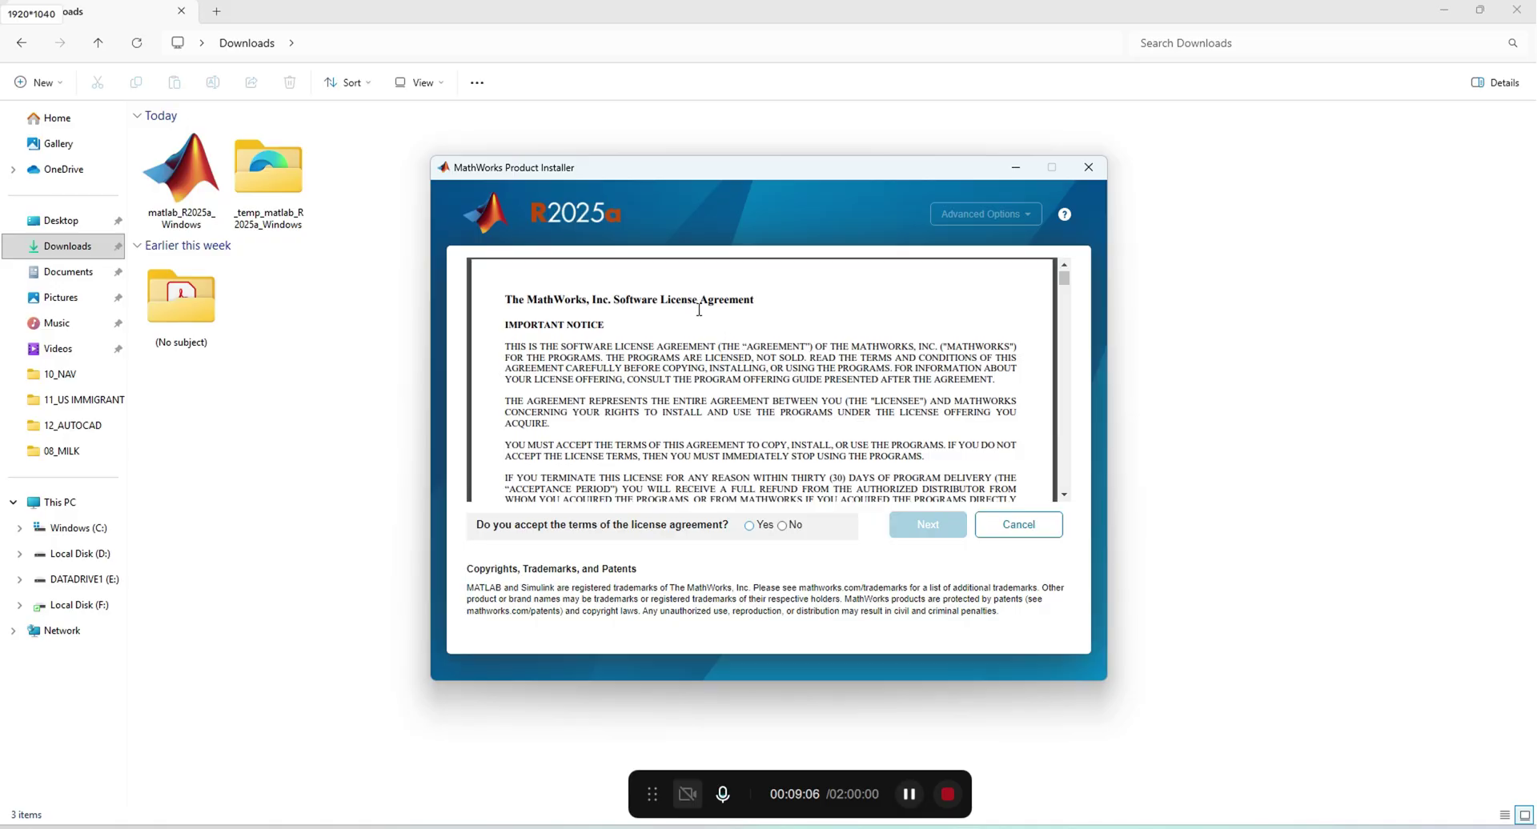
scroll(721, 362, "down", 5)
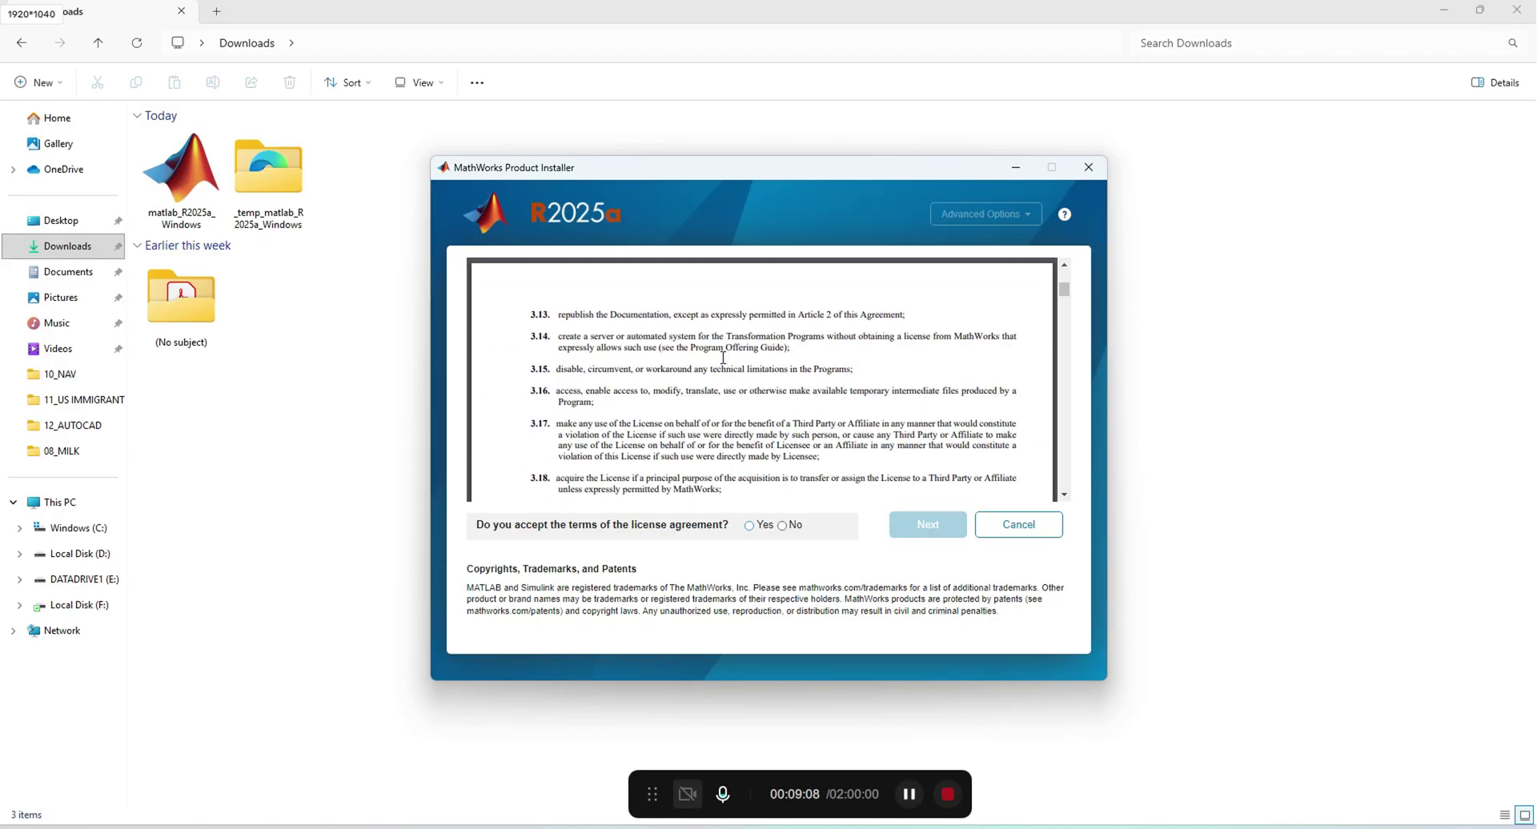
scroll(720, 363, "down", 15)
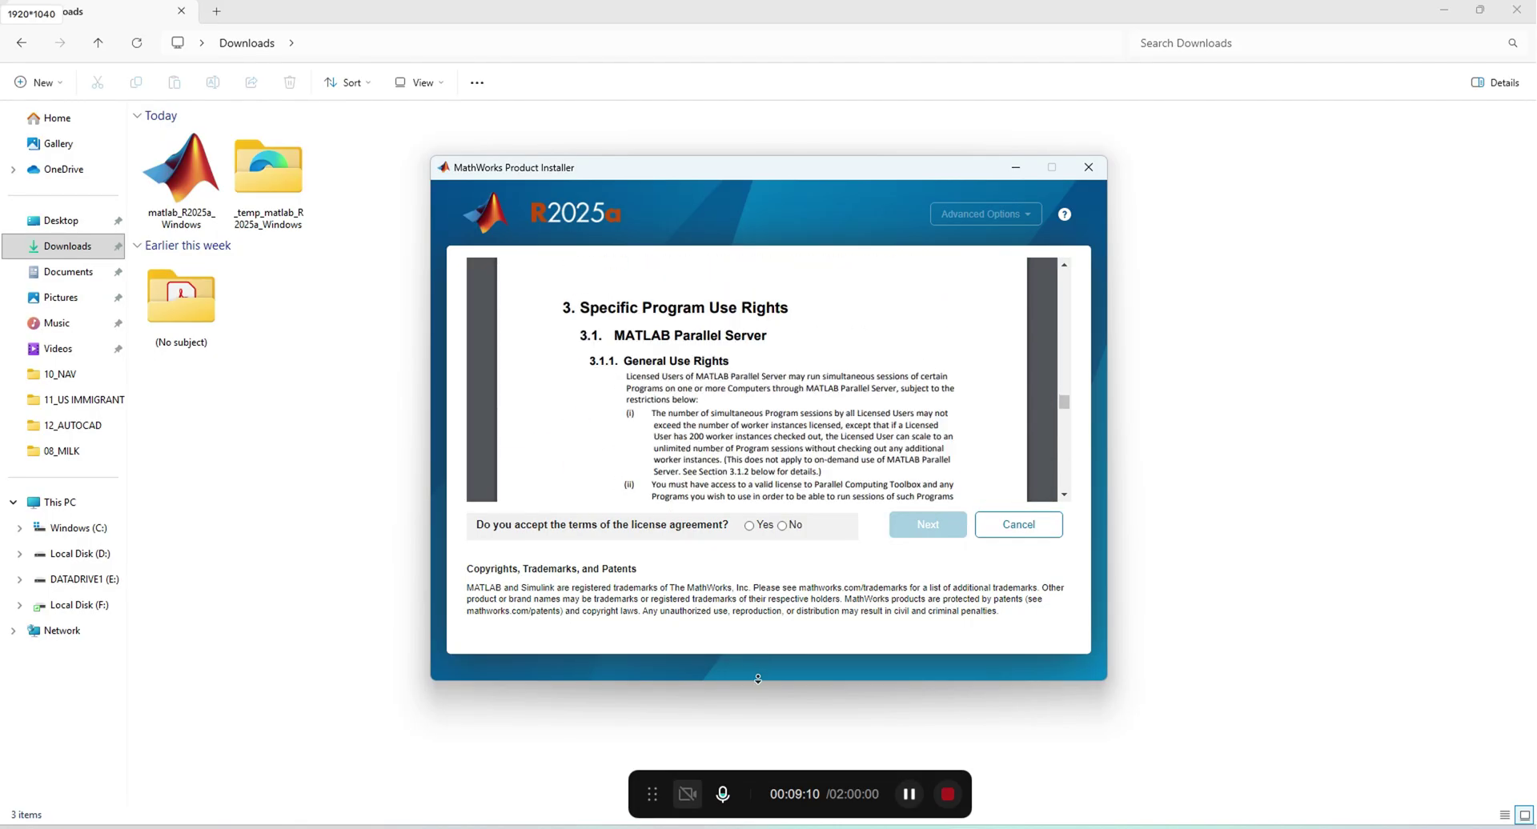
left_click(749, 525)
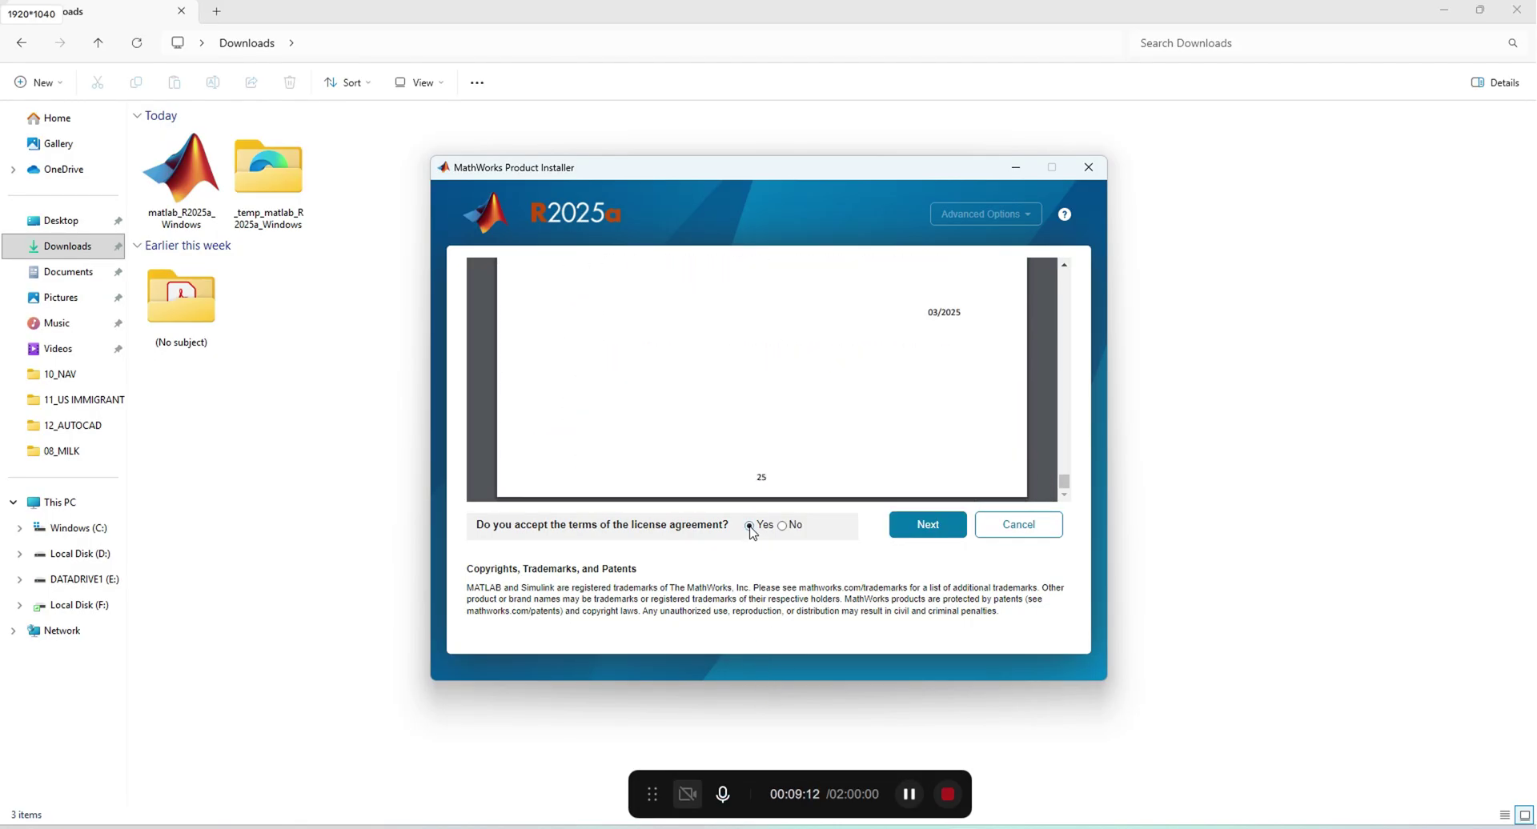
- Choose the R2025a Trial license, confirm the user name, and keep destination C:\Program Files\MATLAB\R2025a
left_click(903, 534)
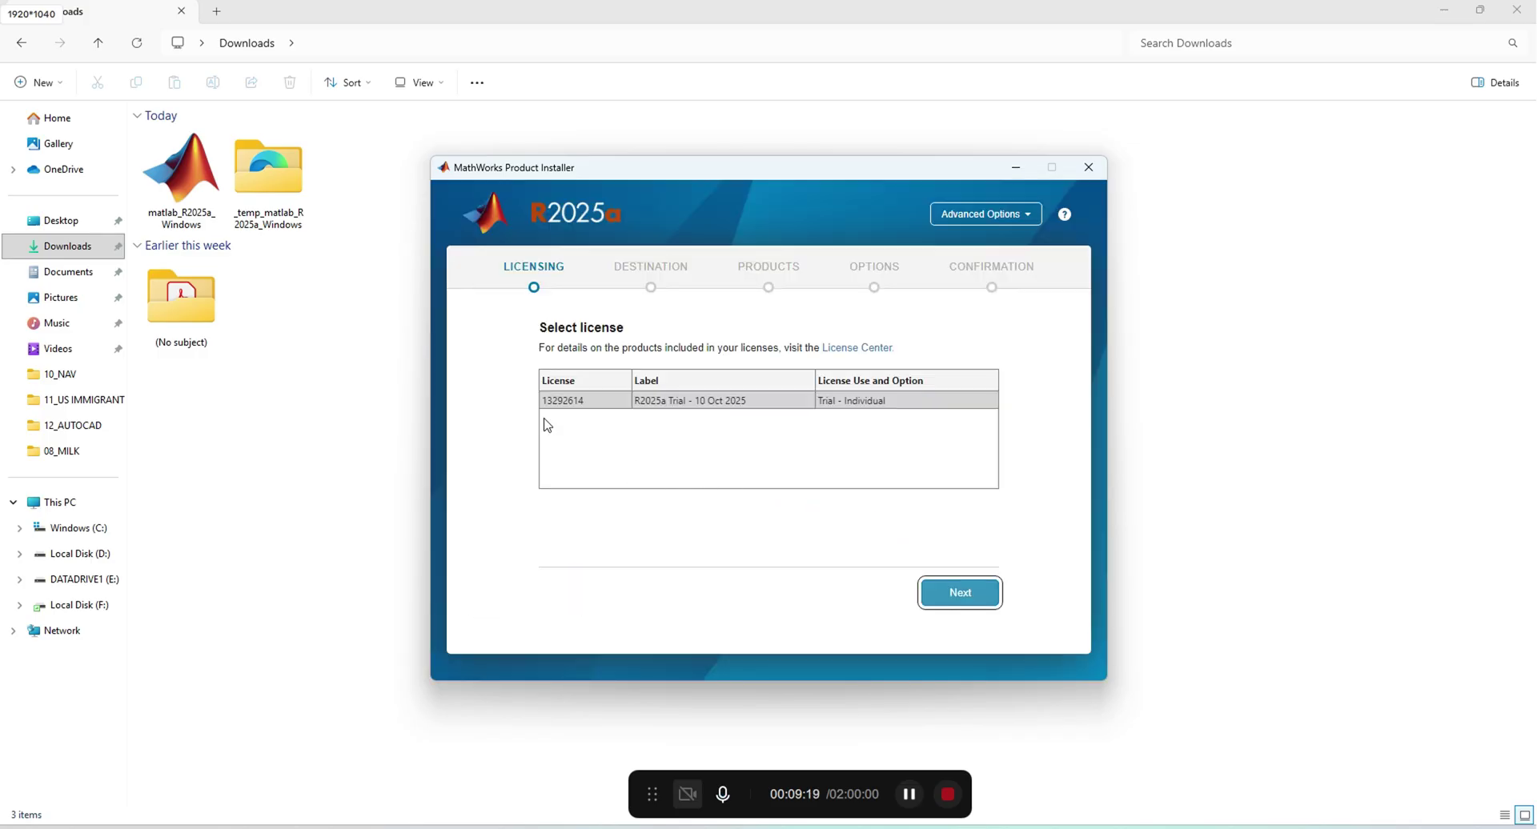
left_click(698, 405)
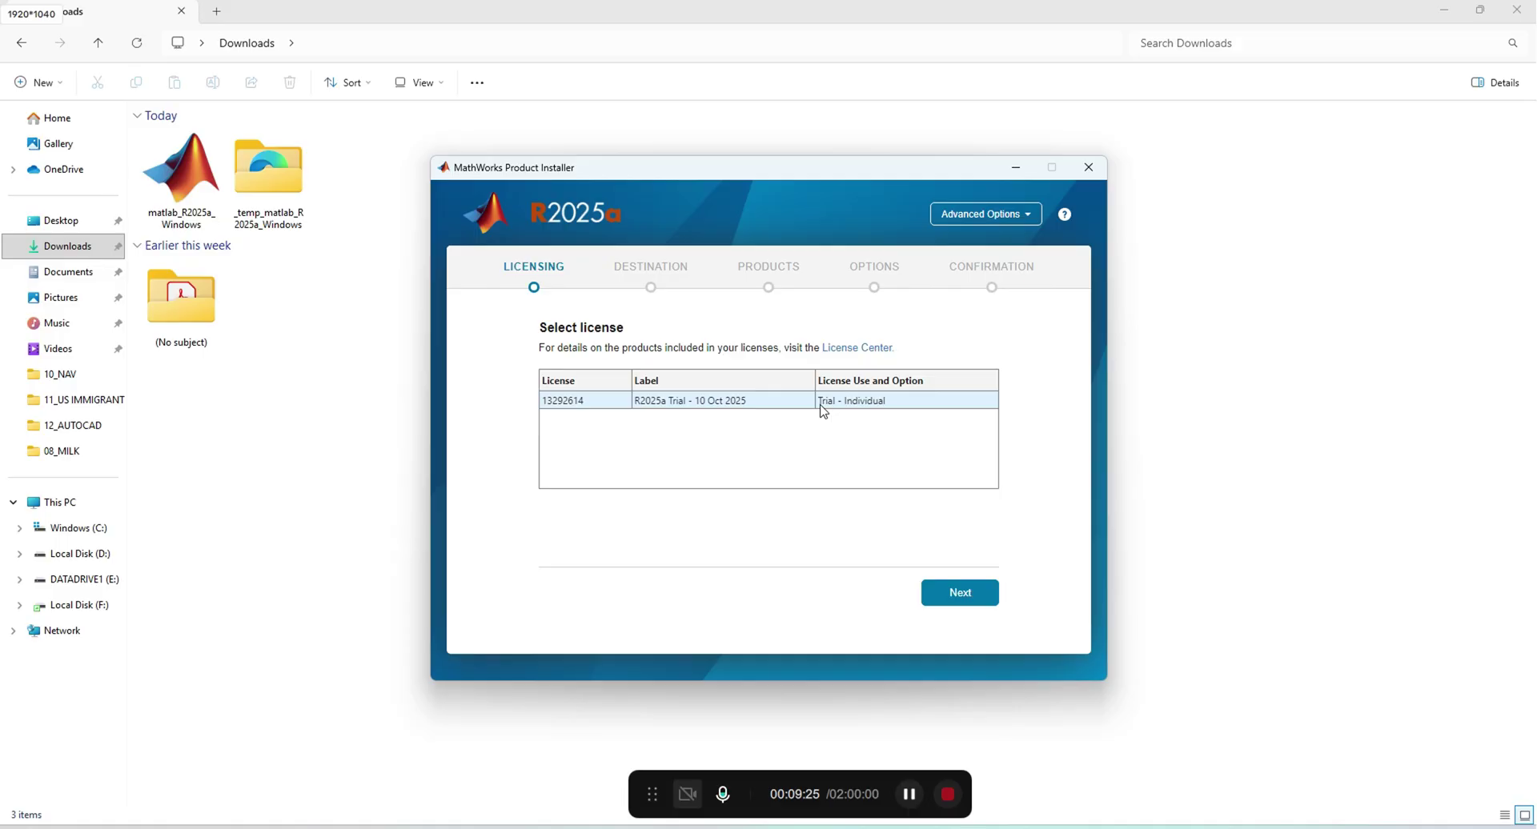
left_click(952, 592)
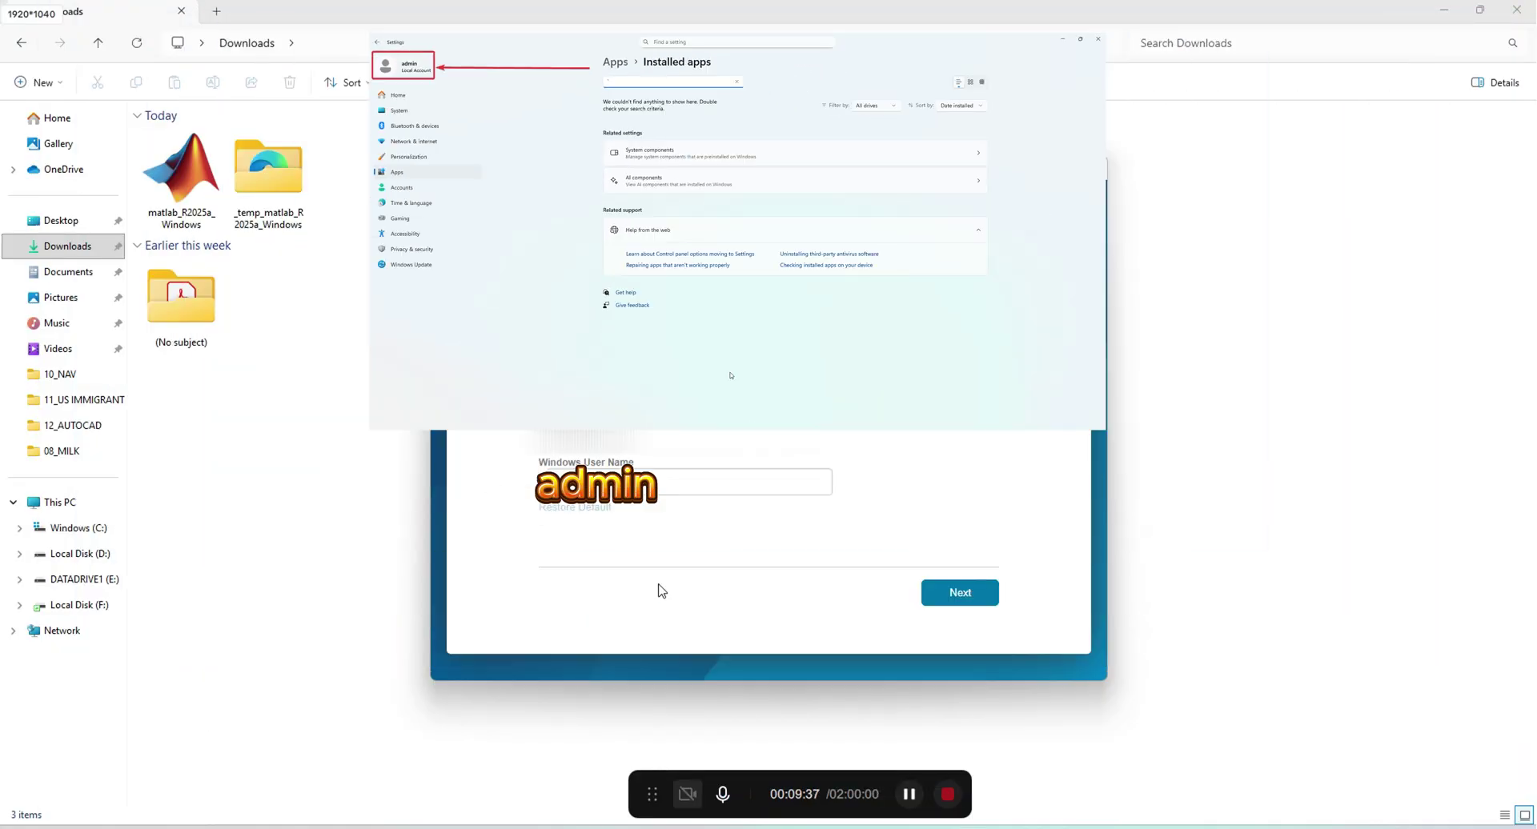
left_click(972, 592)
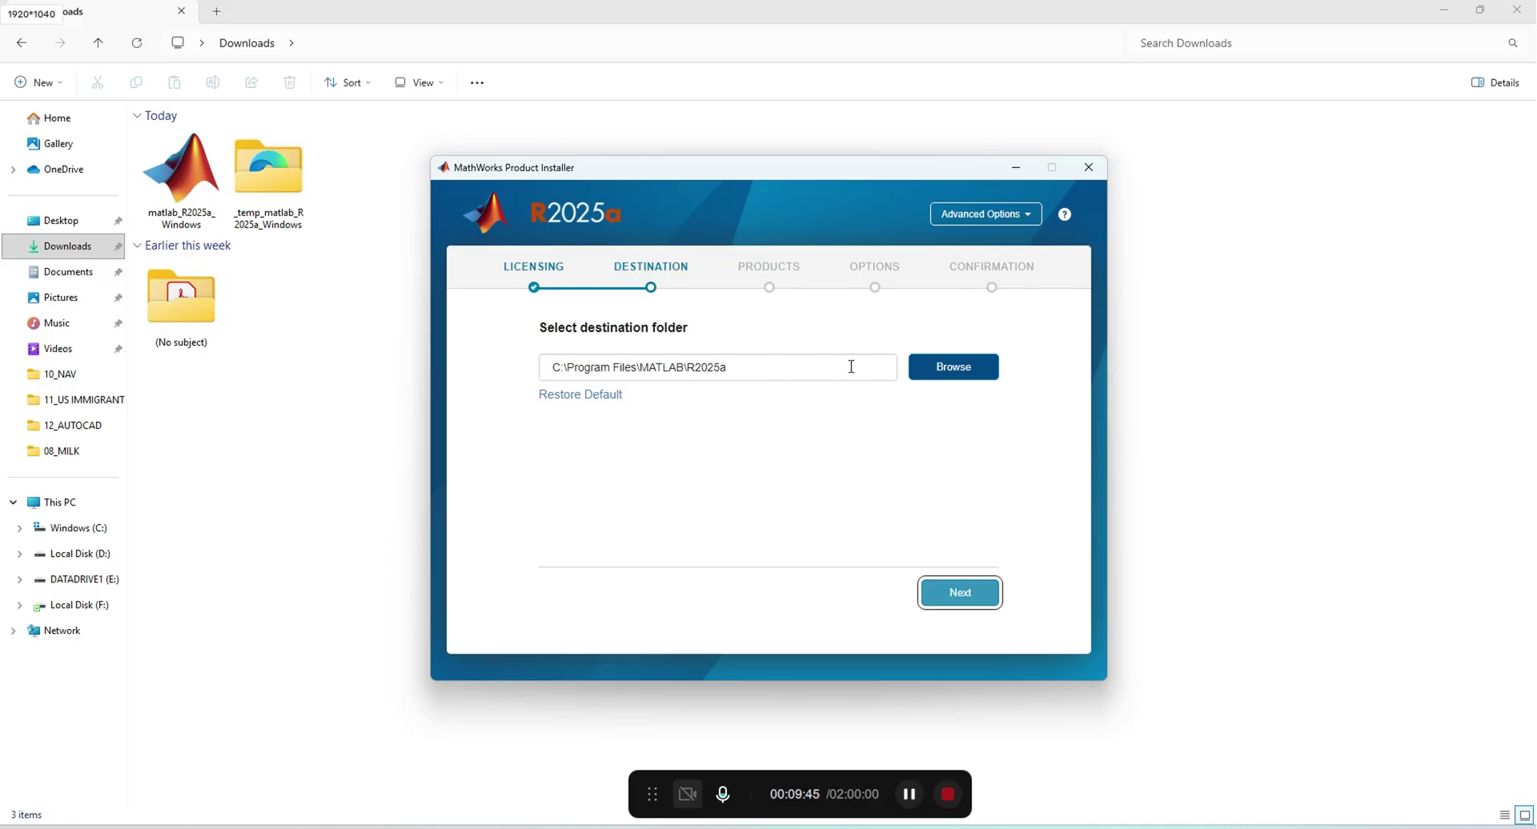
left_click(957, 596)
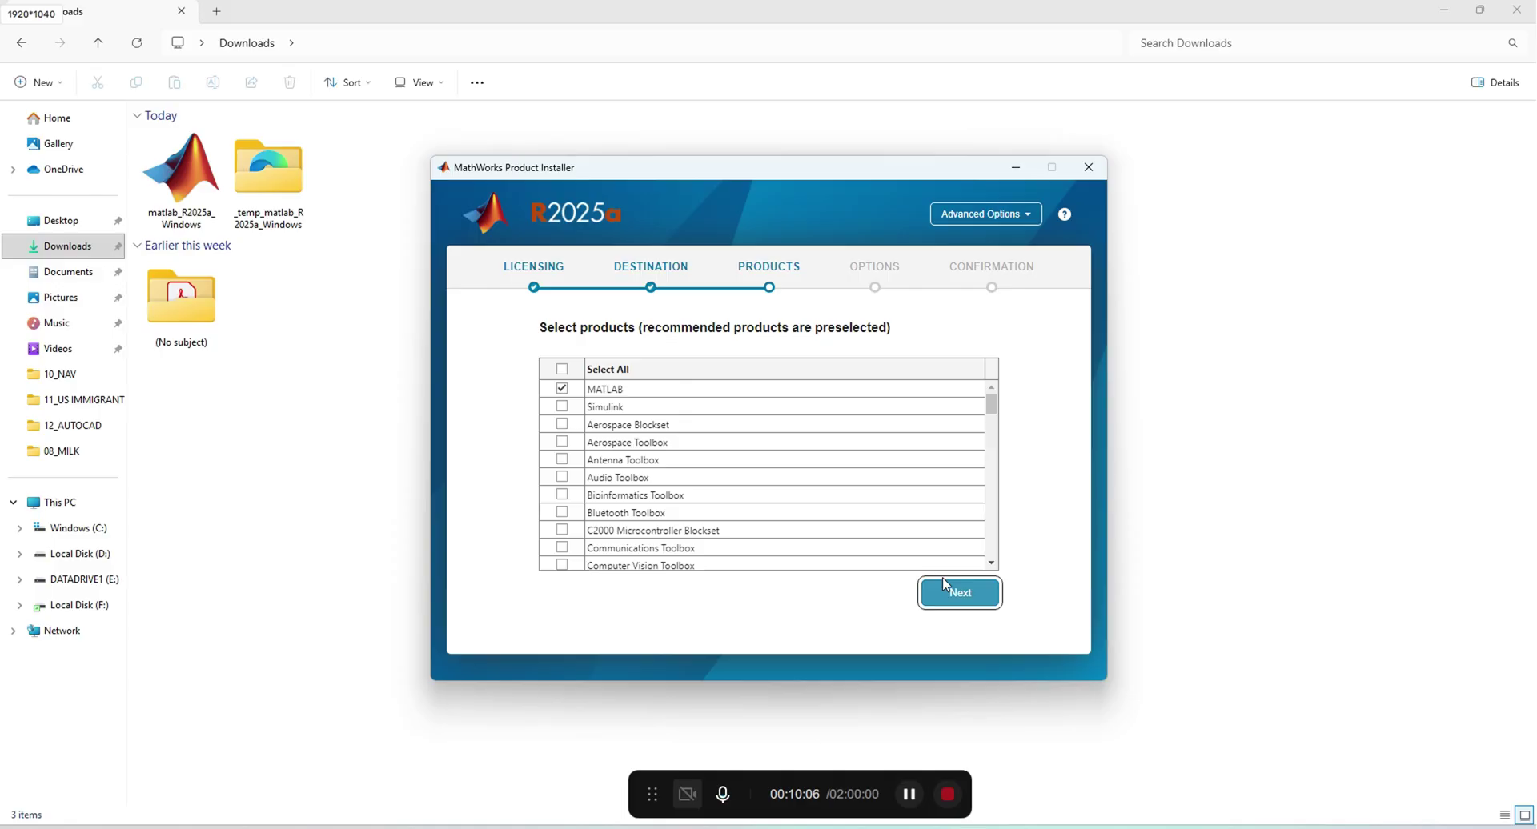
- Install only MATLAB (1 of 88 products, 4.59 GB) with no desktop shortcut
scroll(706, 521, "down", 3)
scroll(707, 520, "up", 3)
left_click(965, 594)
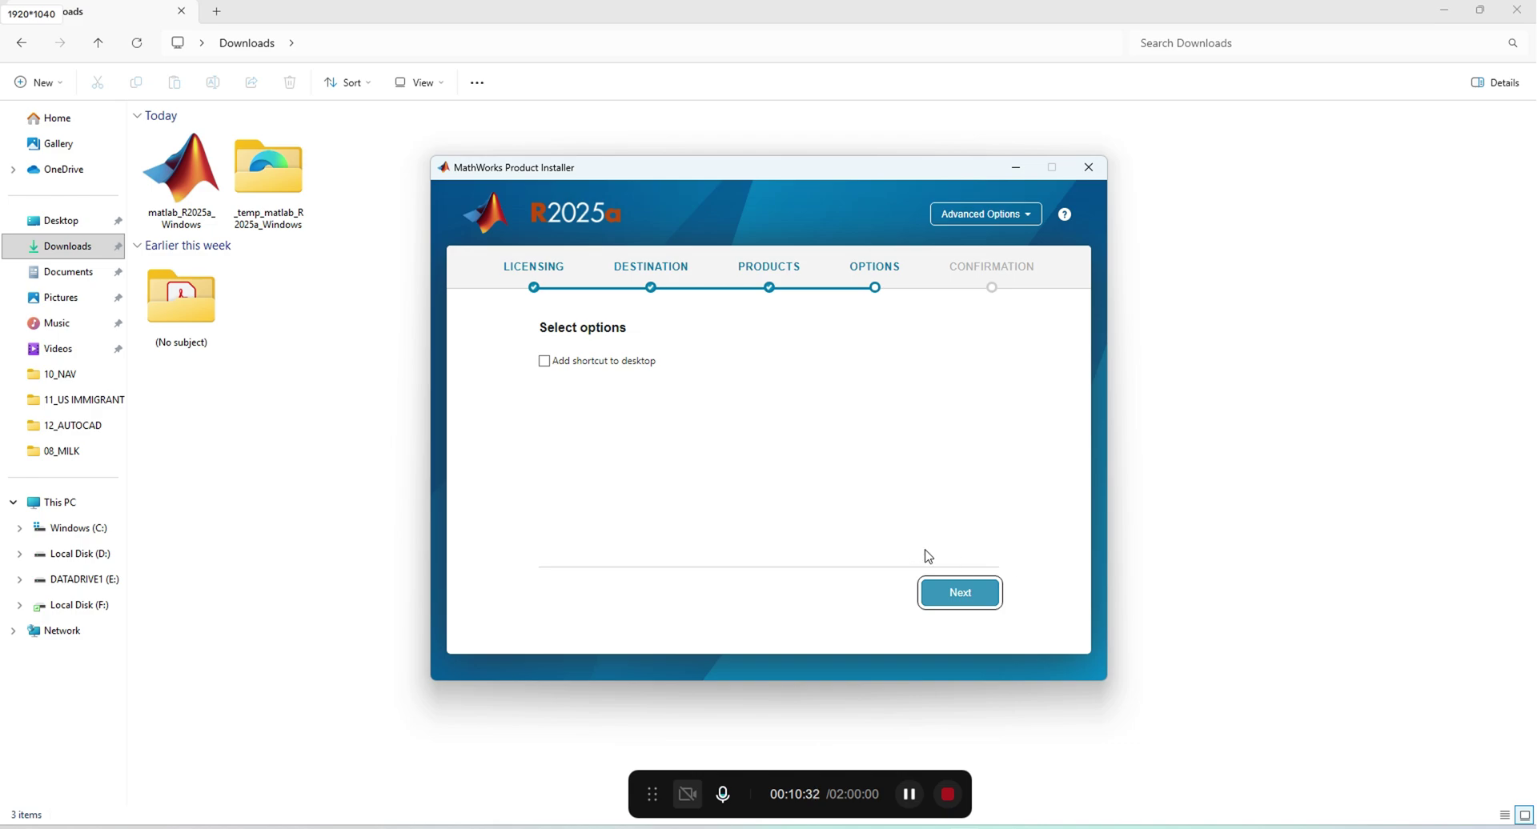
left_click(962, 590)
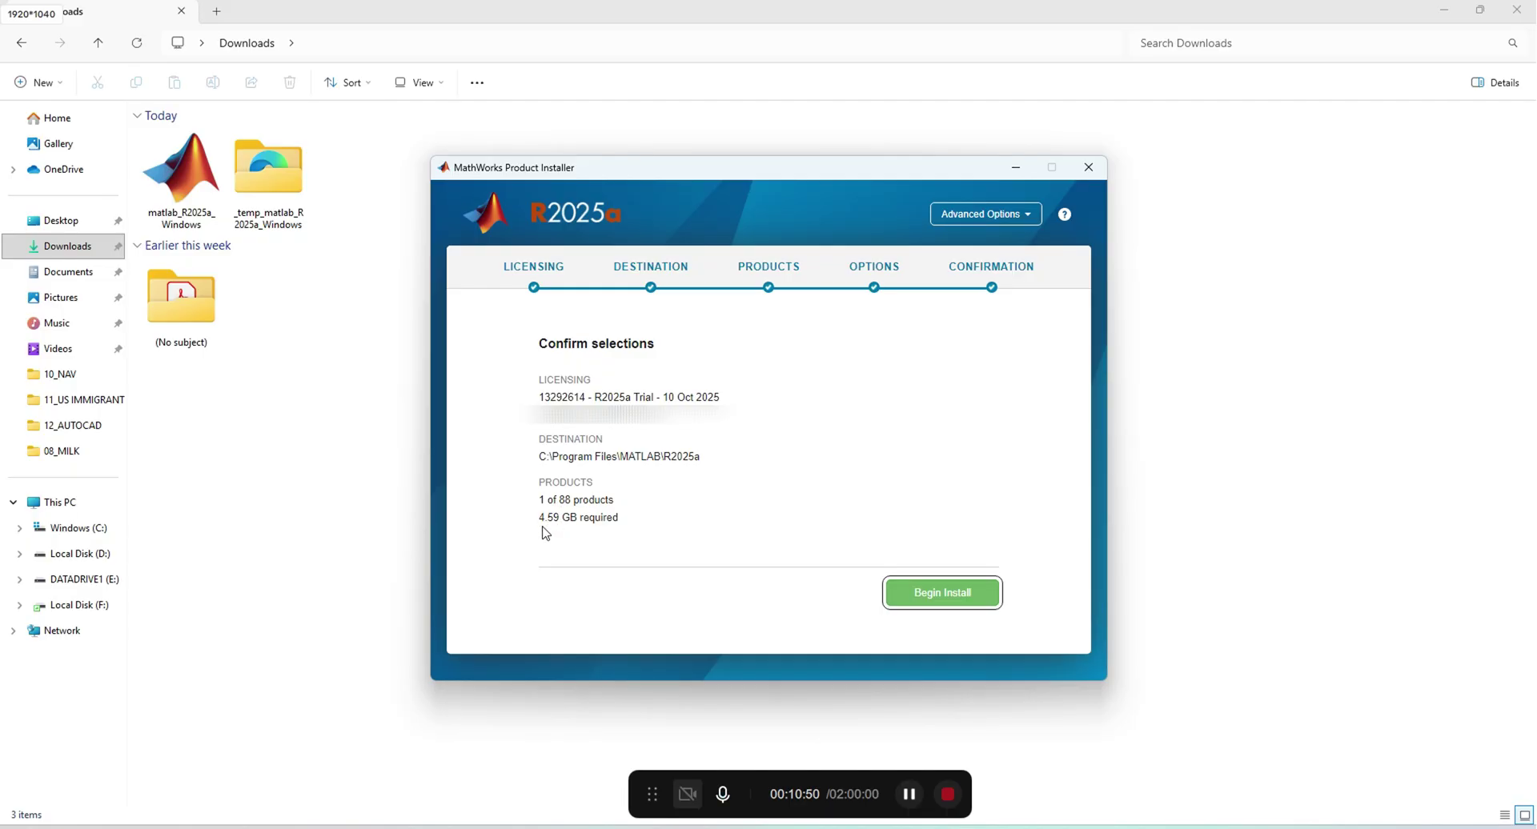
left_click(957, 596)
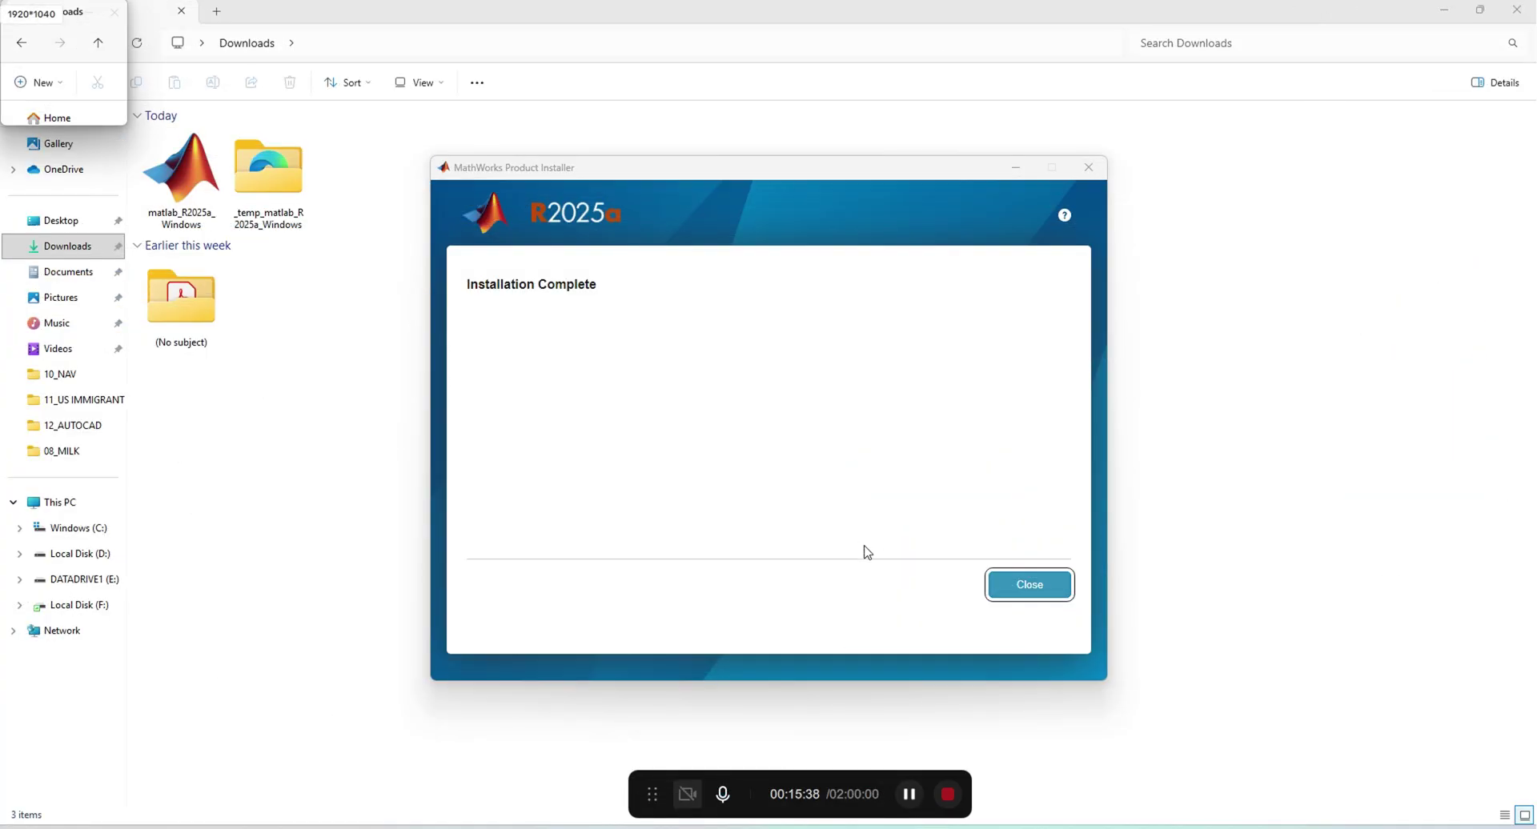
- Close the completed installer, the Downloads folder window and Chrome, leaving the desktop clear
left_click(1029, 575)
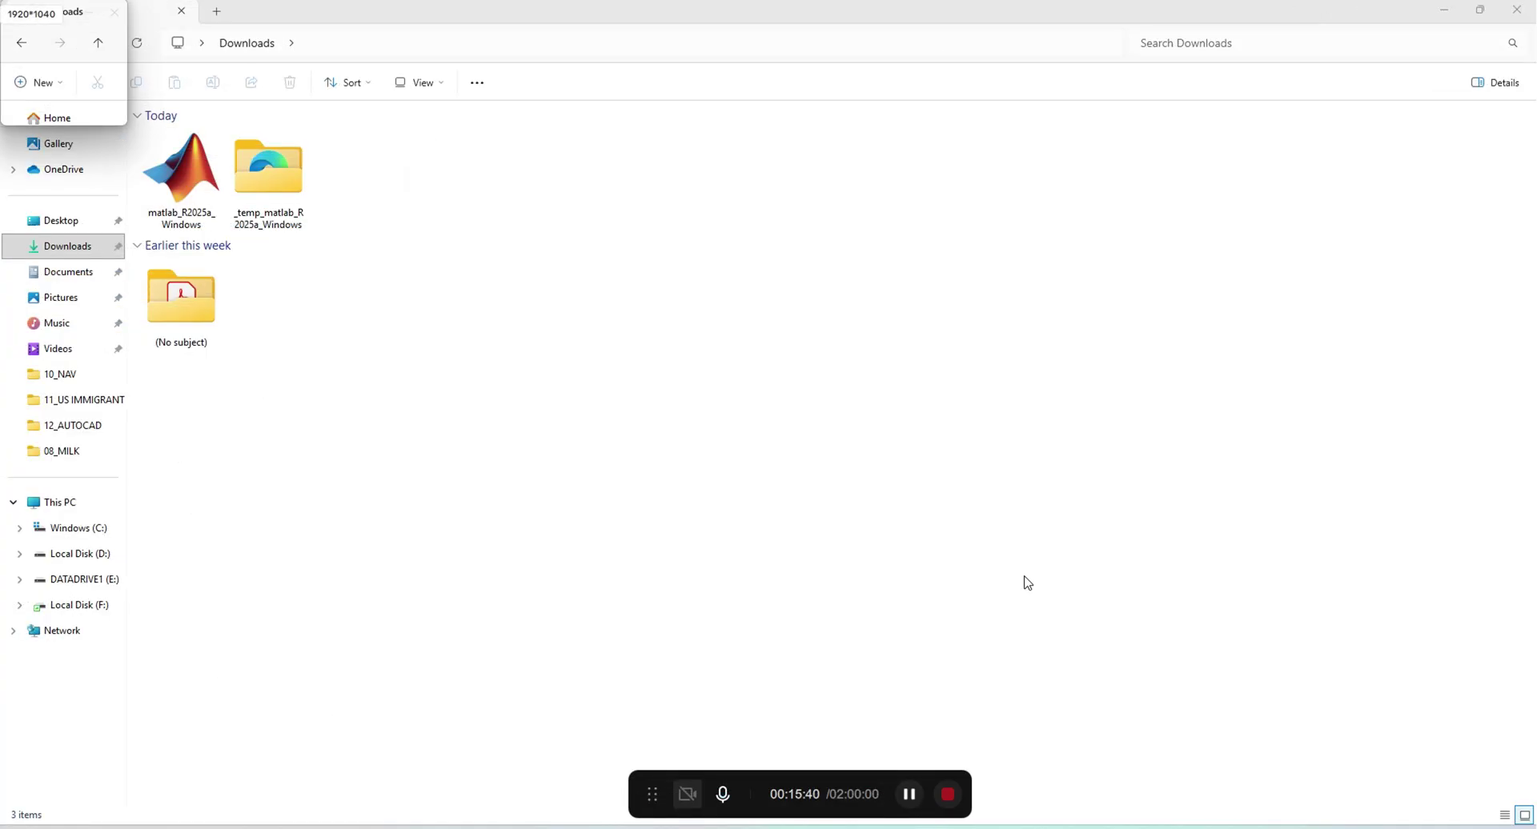
left_click(1515, 10)
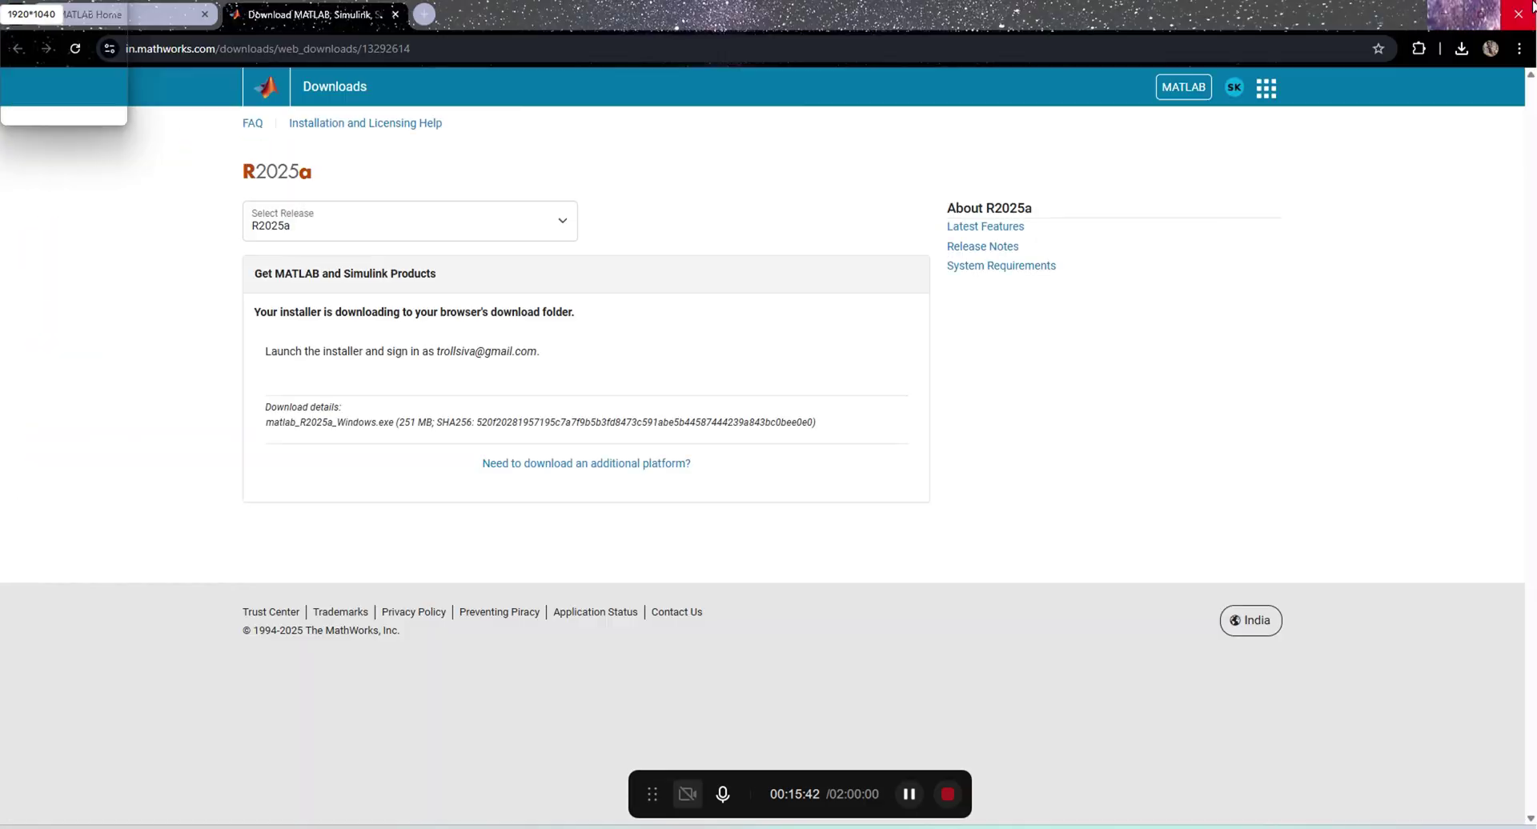
left_click(1453, 11)
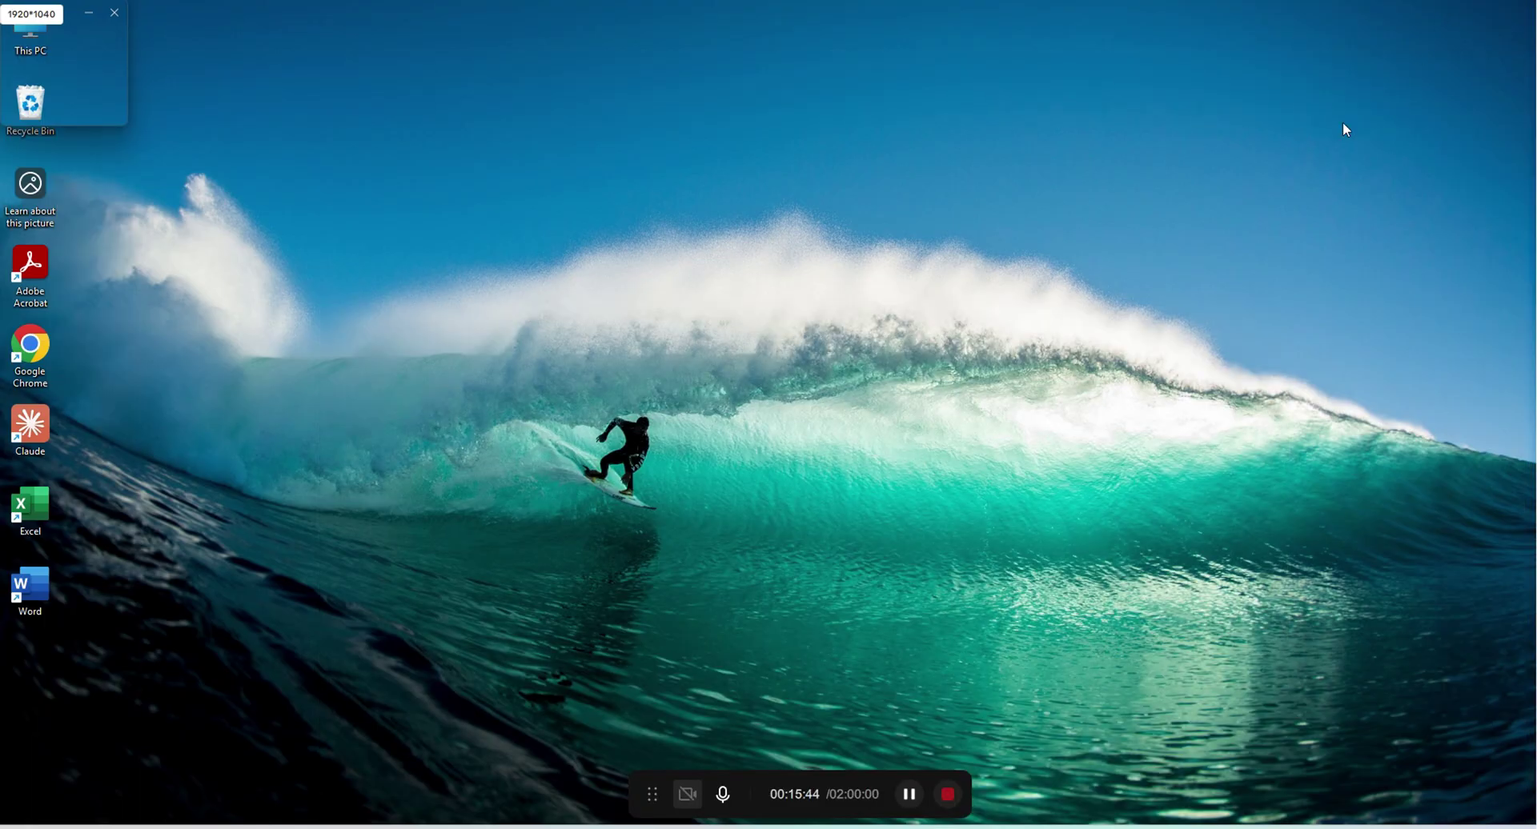
right_click(938, 349)
left_click(953, 370)
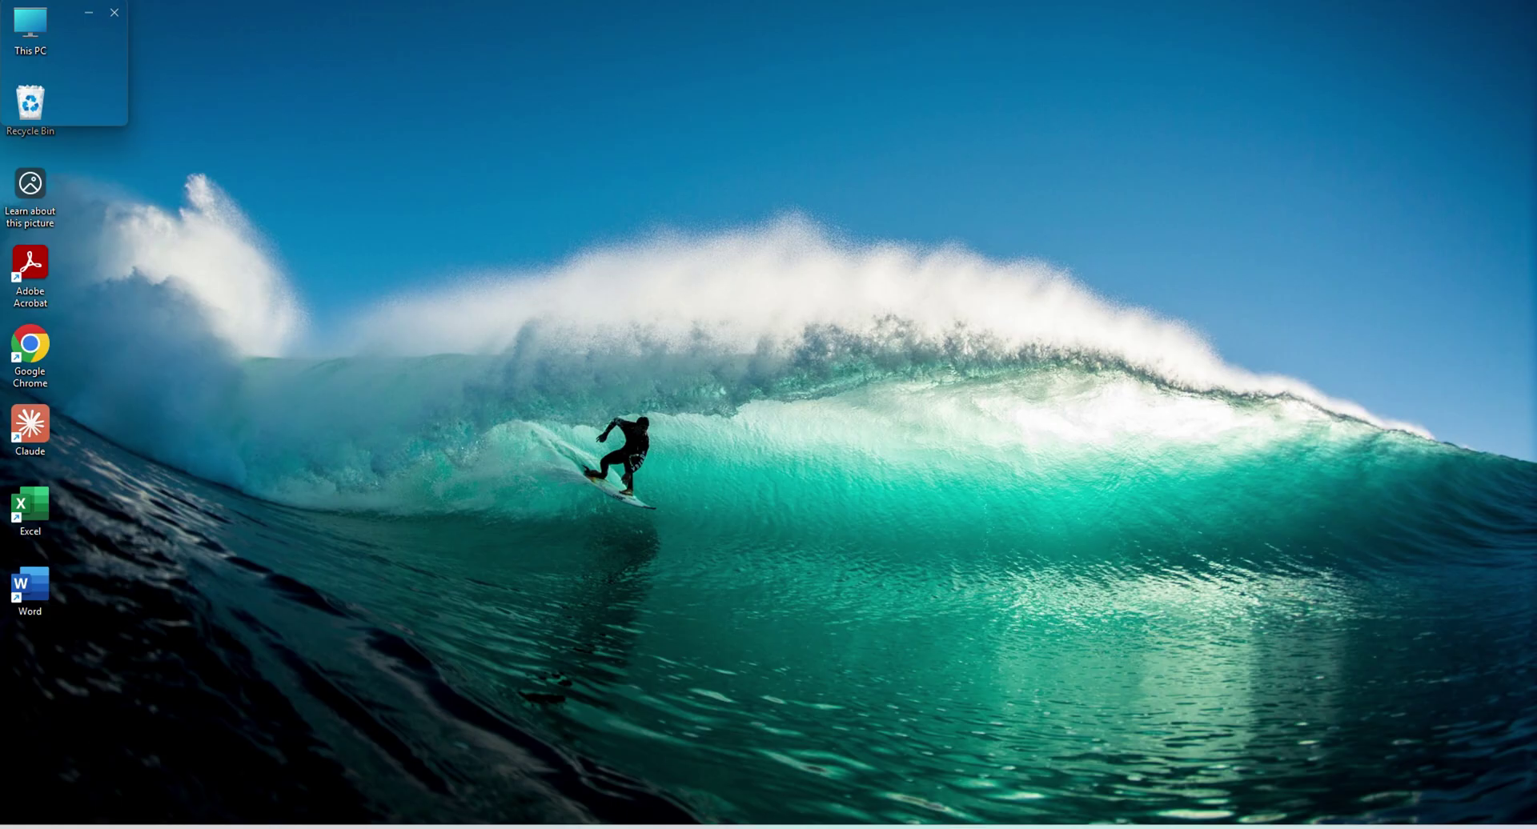
- Launch MATLAB R2025a by searching 'mat' from the Start menu
key("super")
type("mat")
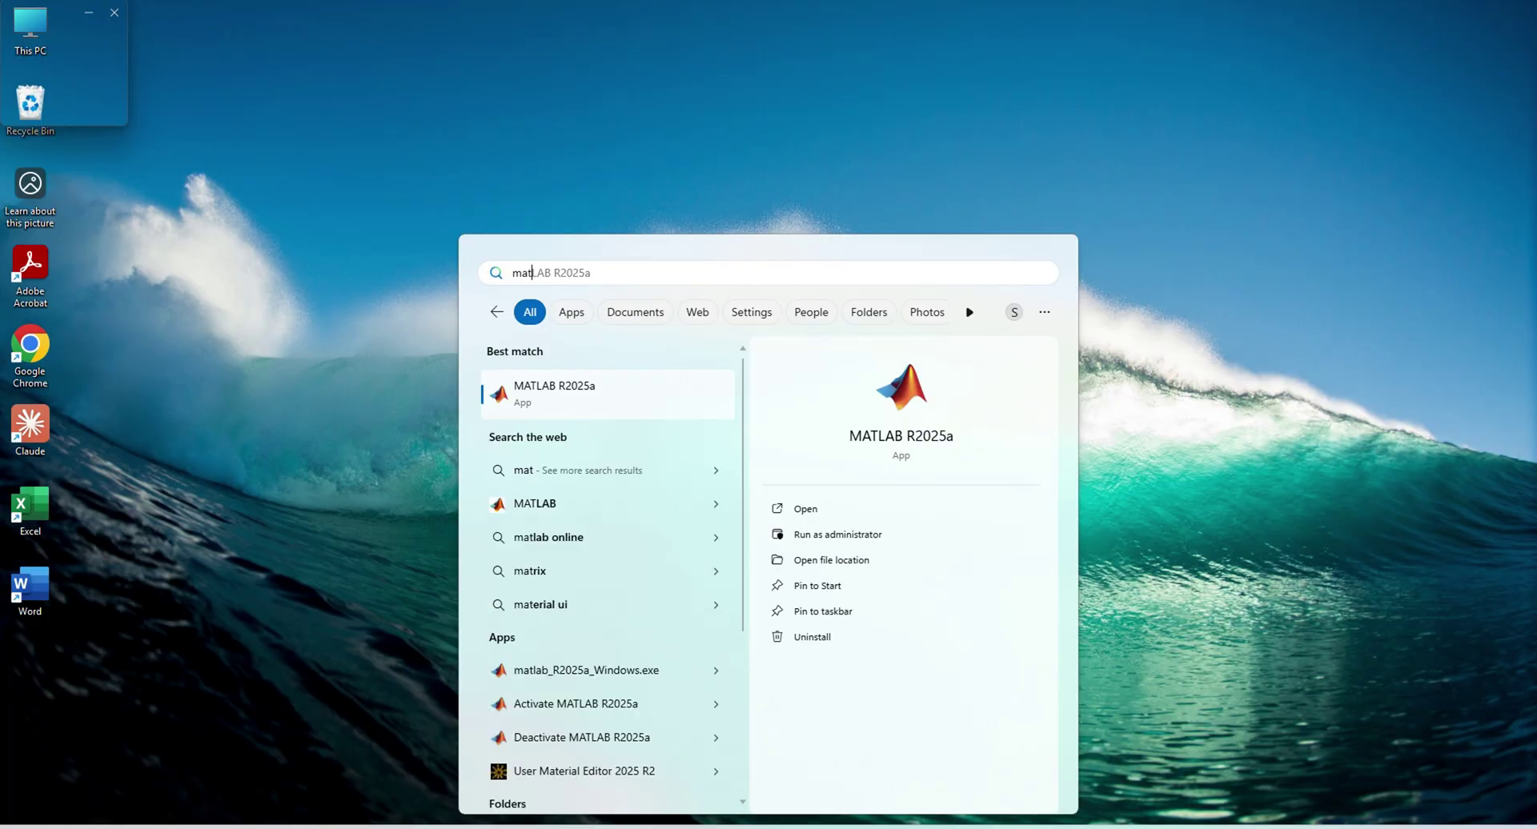
key("Return")
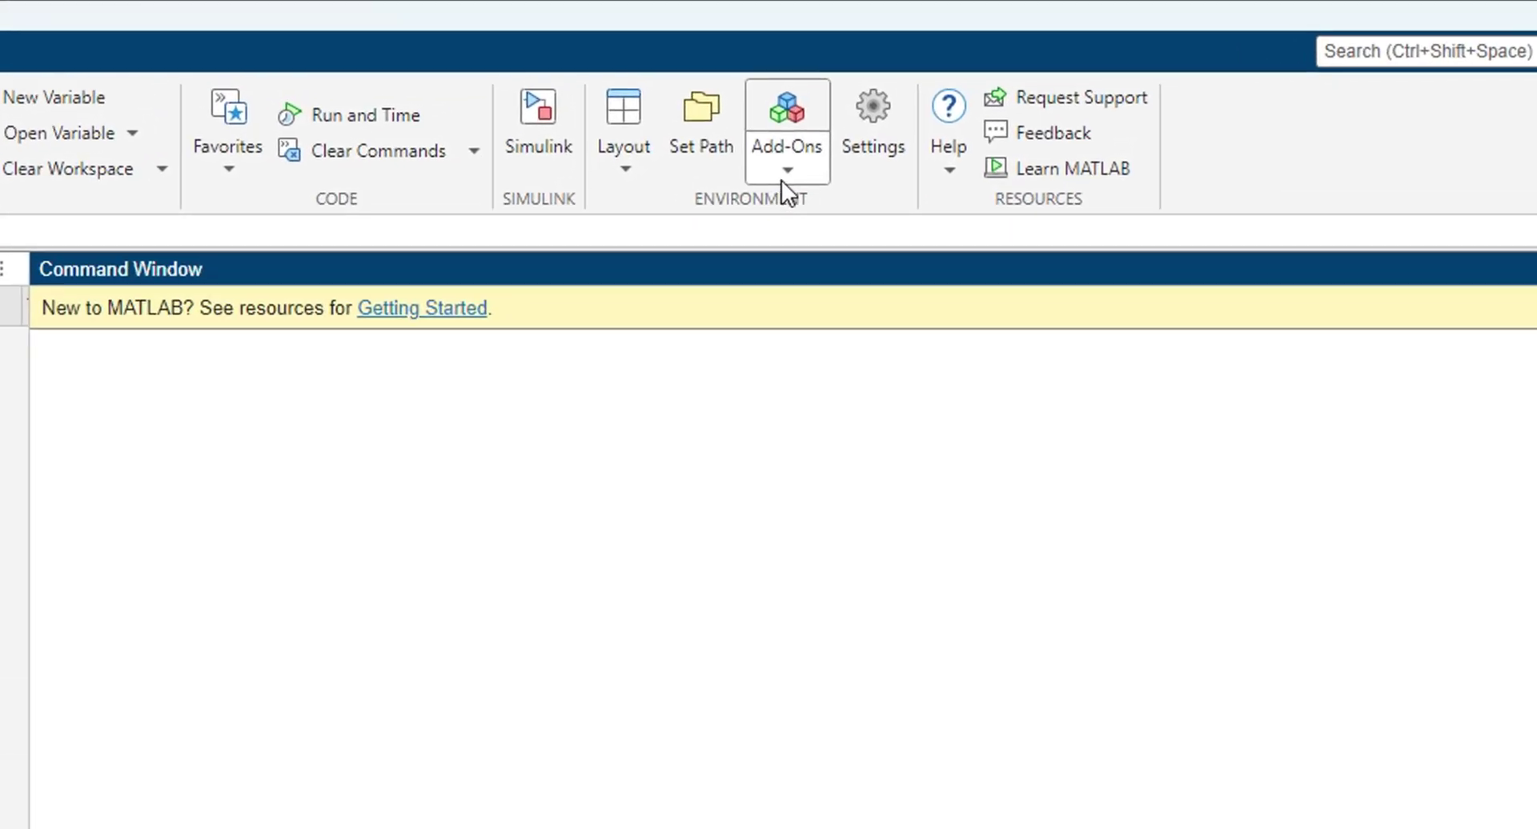
- Open Add-On Explorer via Add-Ons > Explore Add-Ons, maximize it, search 'simulink', open Simulink Coder
left_click(787, 178)
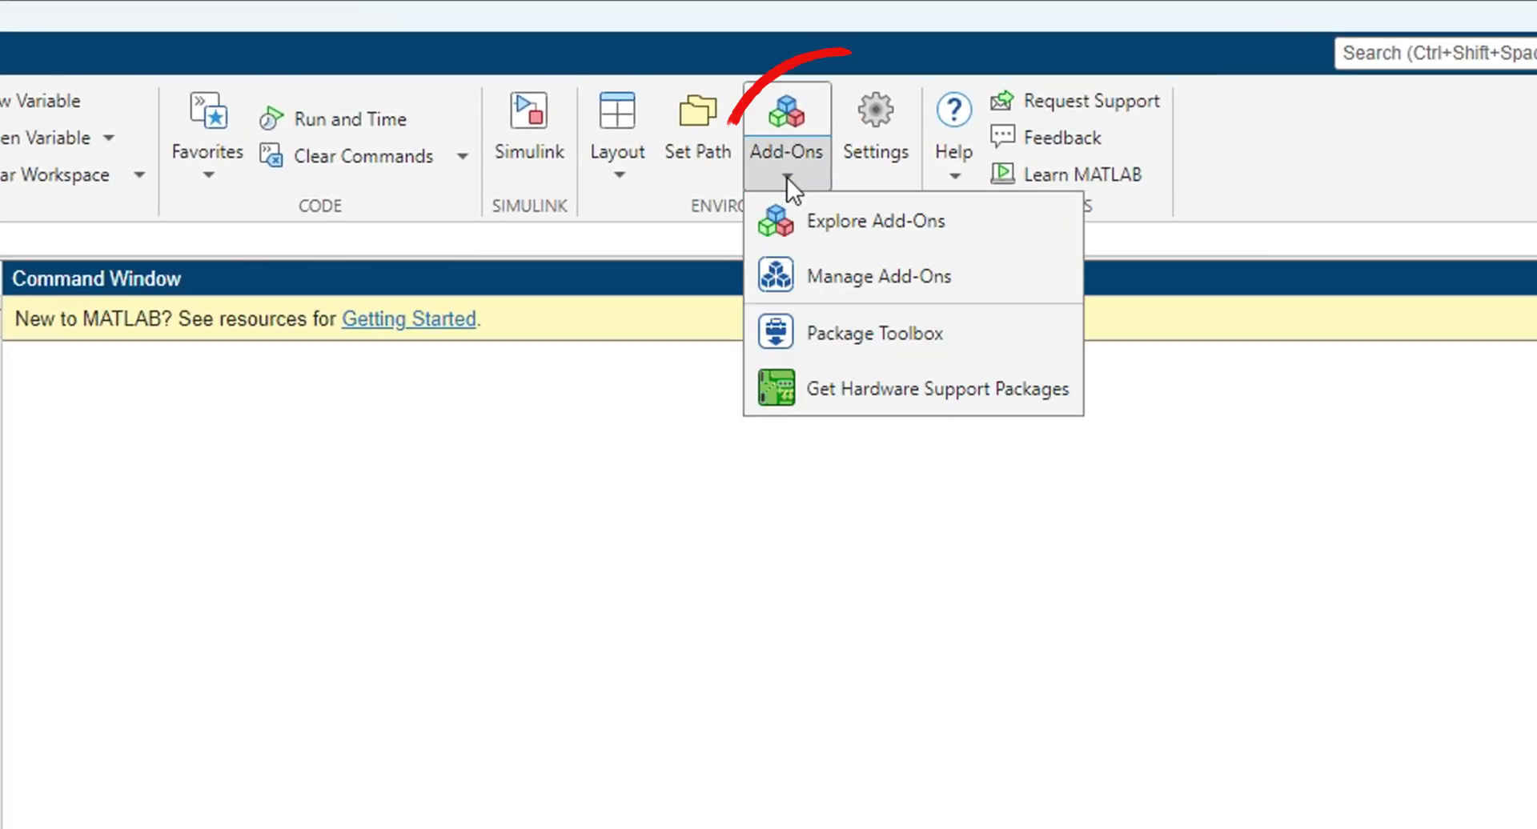
left_click(840, 225)
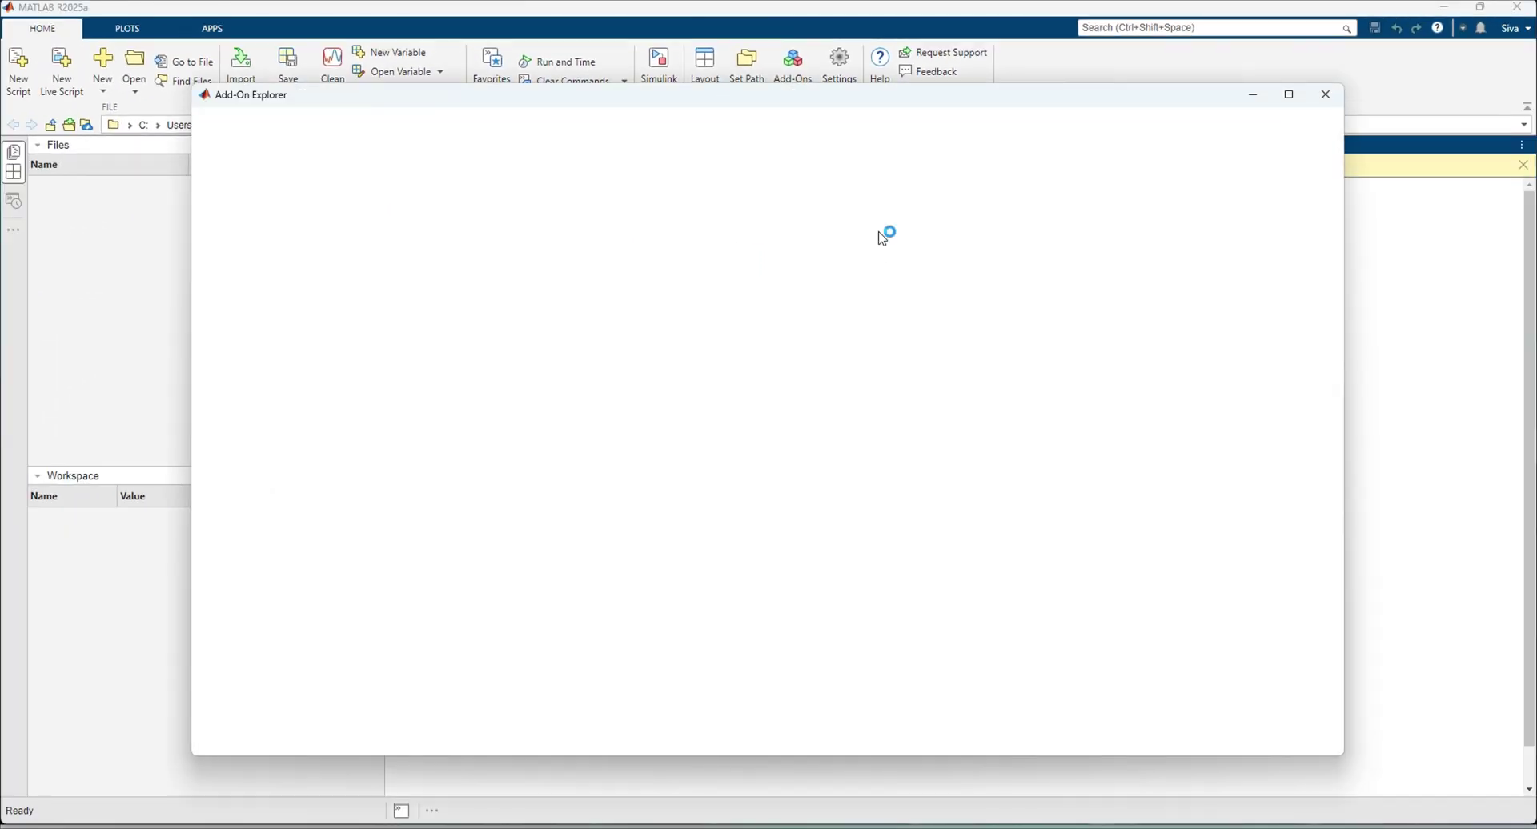
double_click(904, 95)
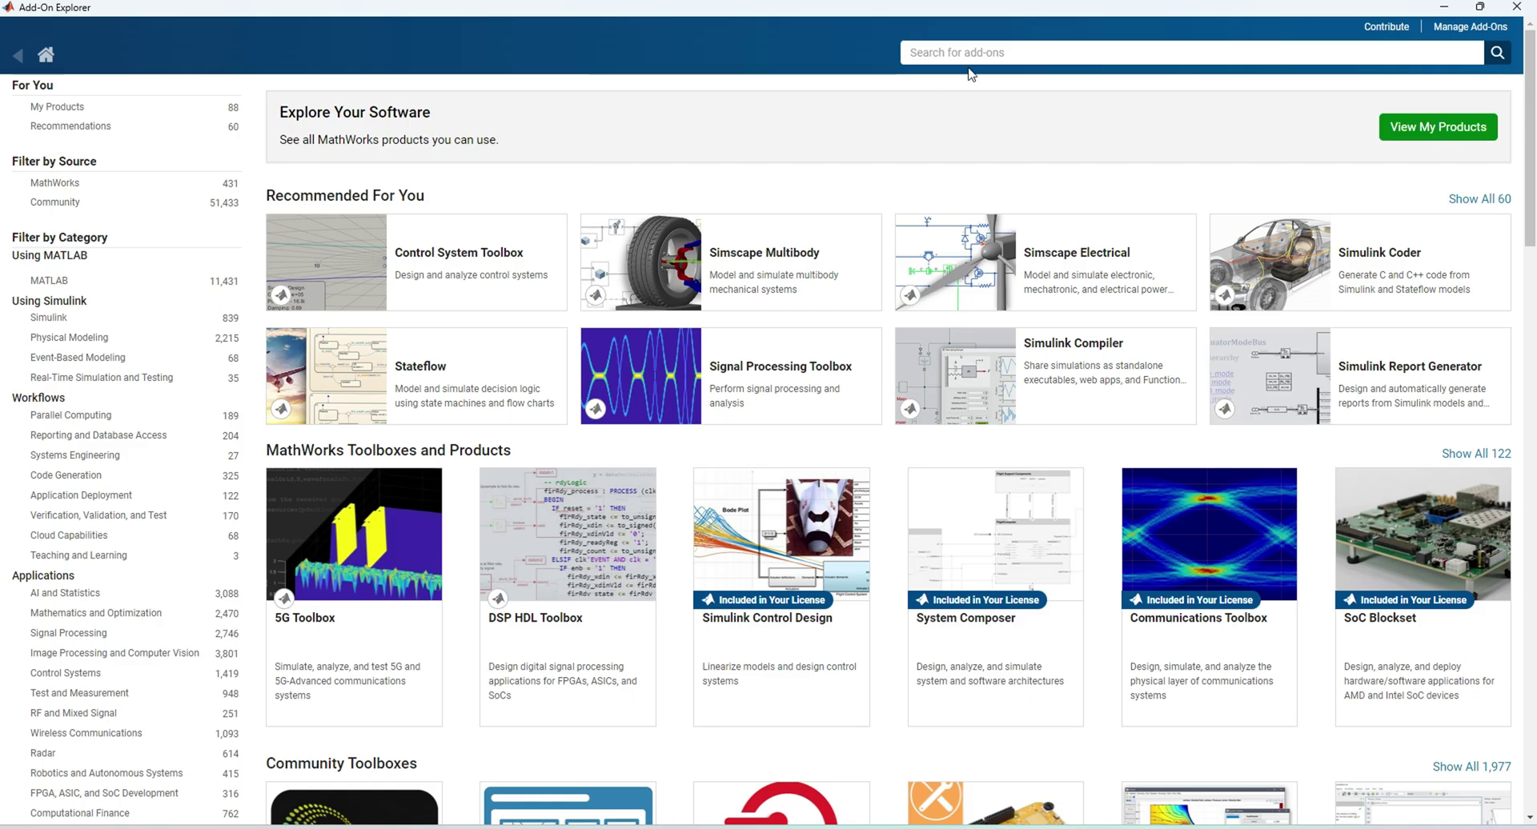
left_click(988, 54)
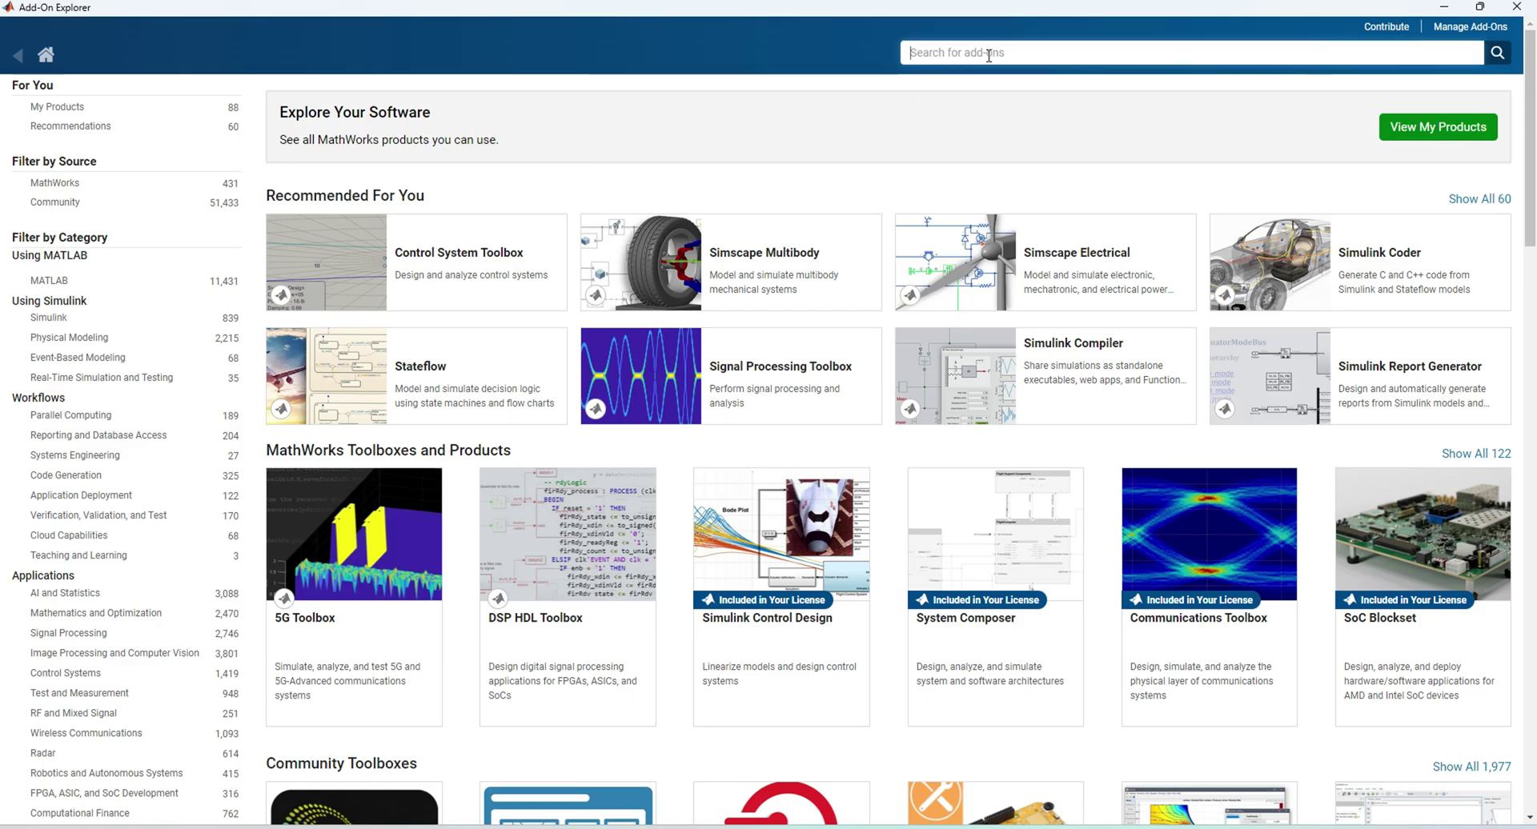
type("simulink")
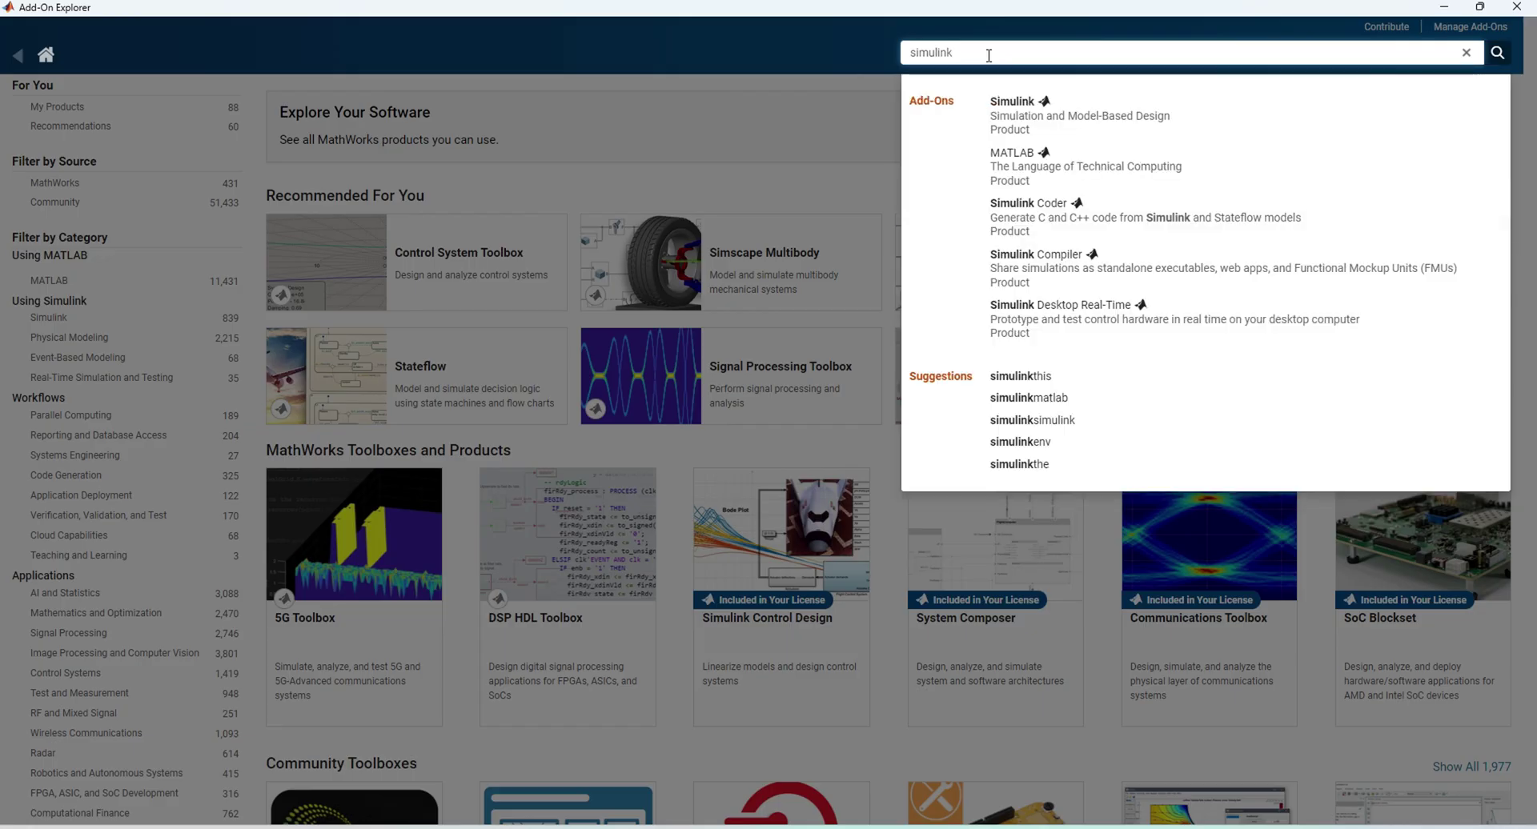
left_click(1024, 220)
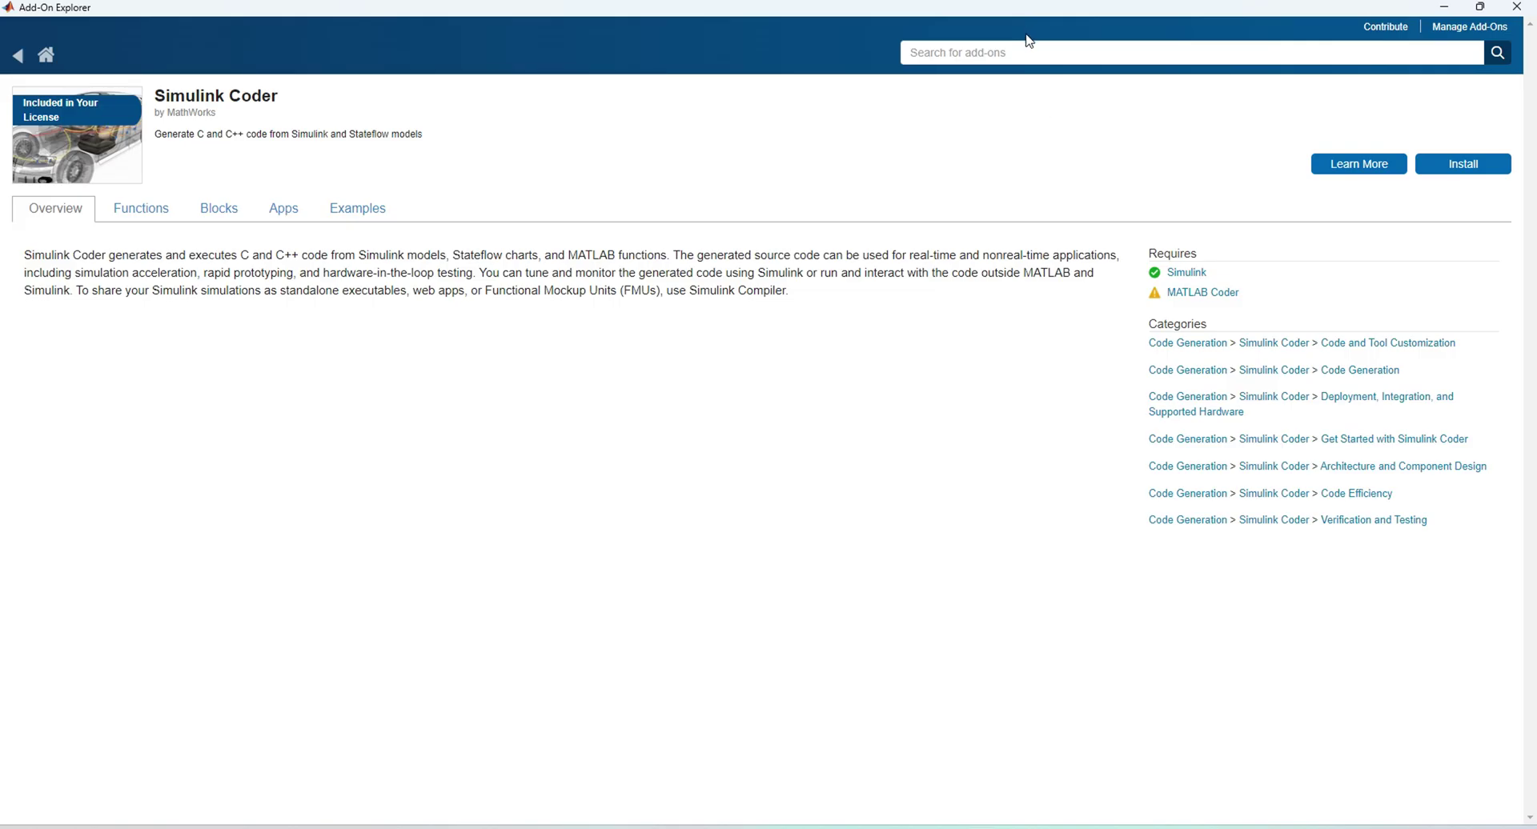
- Install Simulink Coder with MATLAB Coder, accepting the licence agreements and letting MATLAB shut down
left_click(1474, 174)
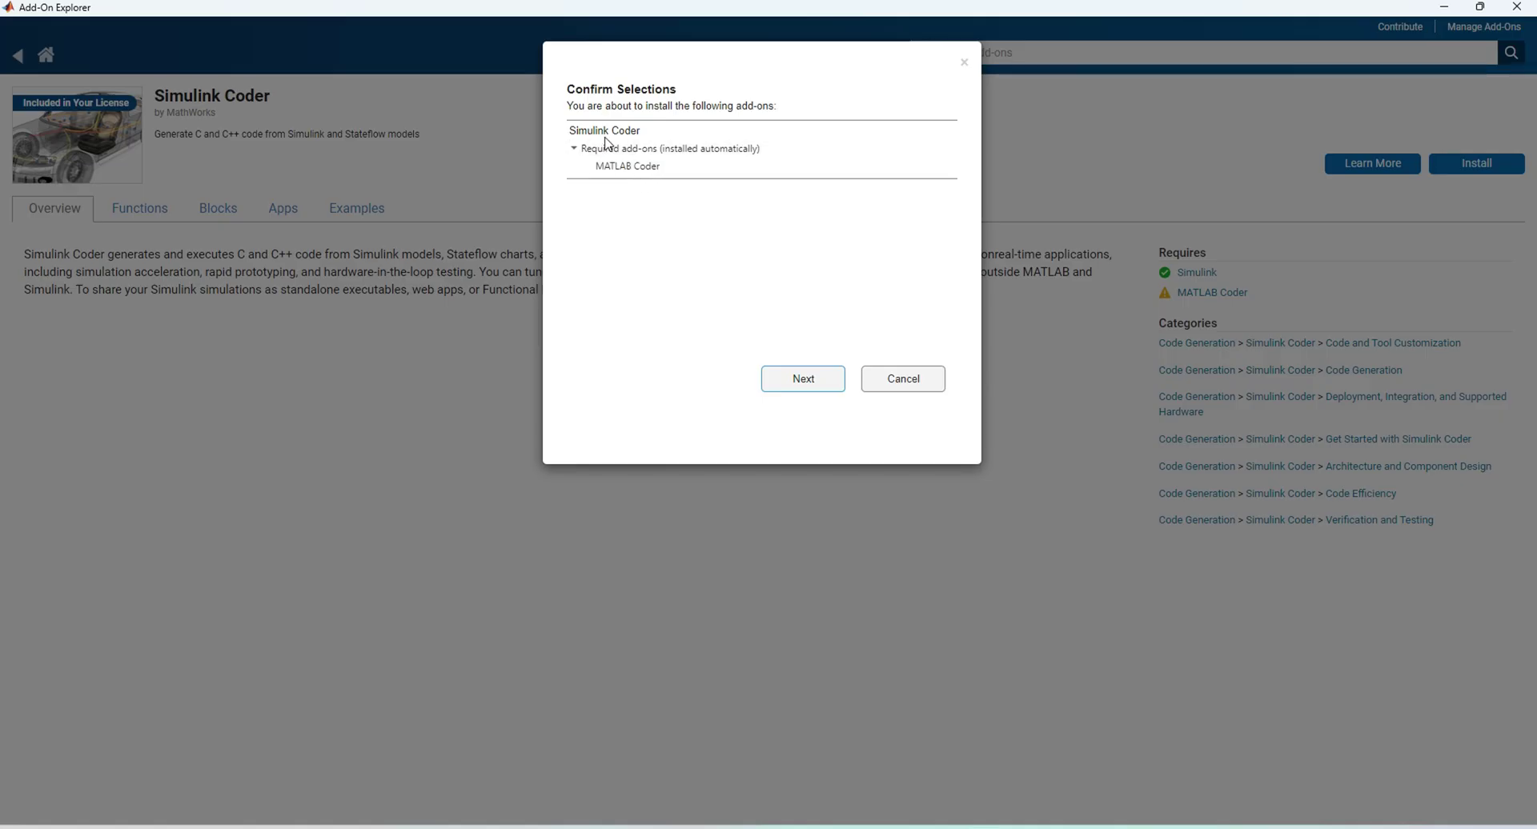
left_click(800, 383)
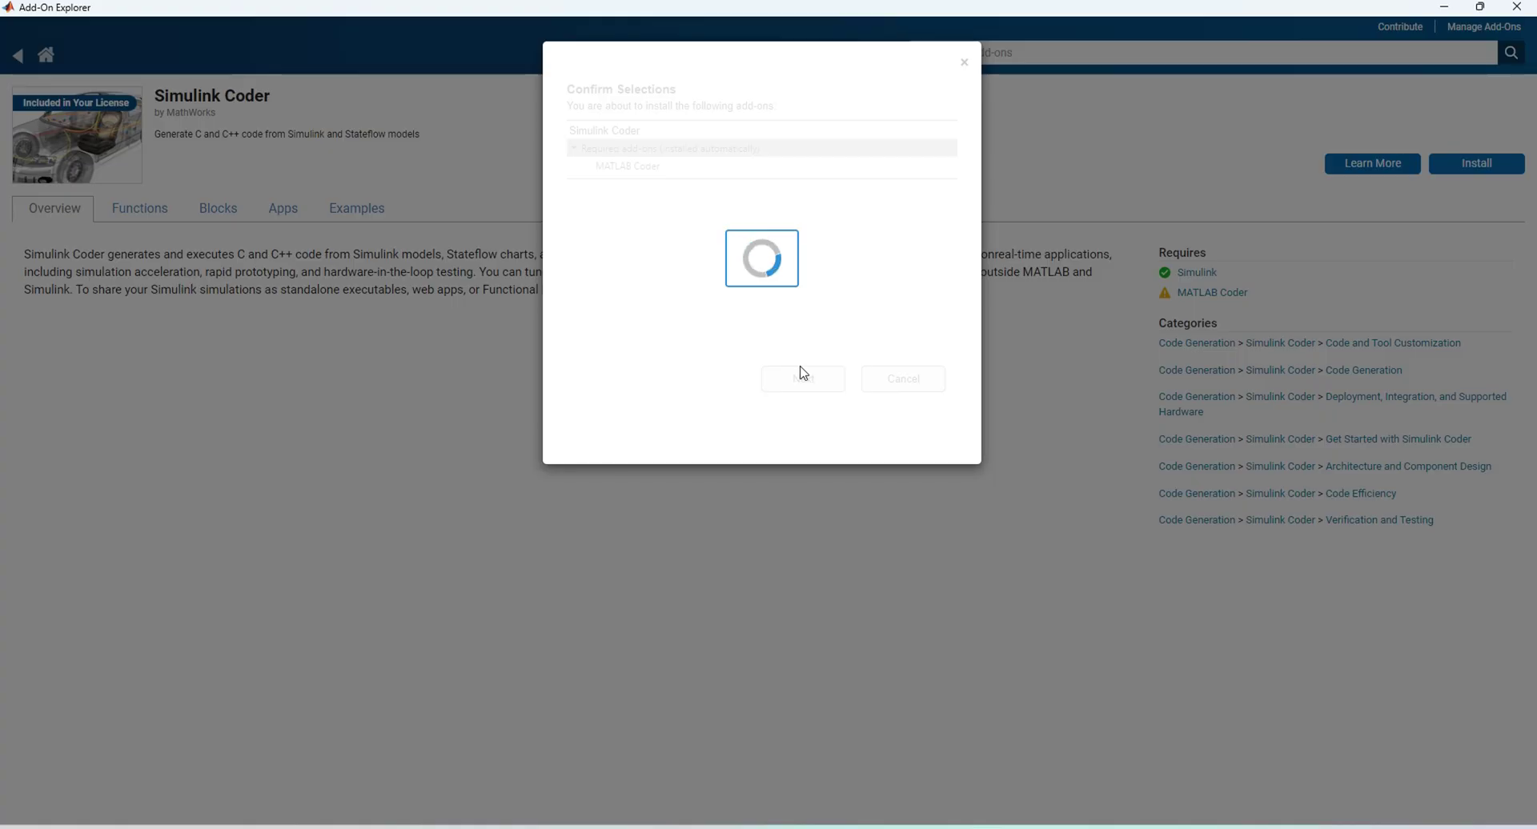
left_click(802, 374)
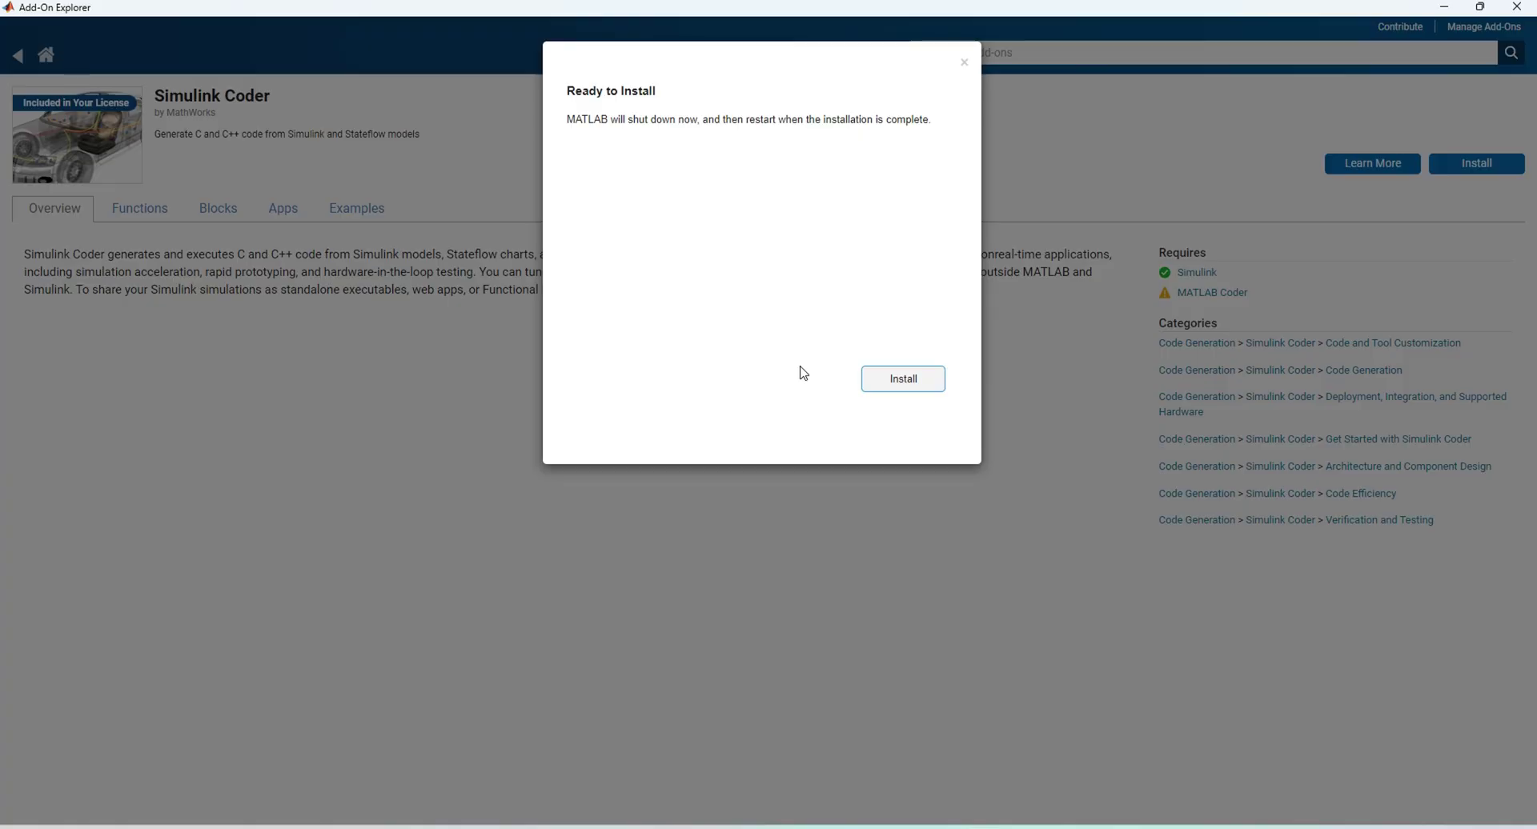
left_click(893, 387)
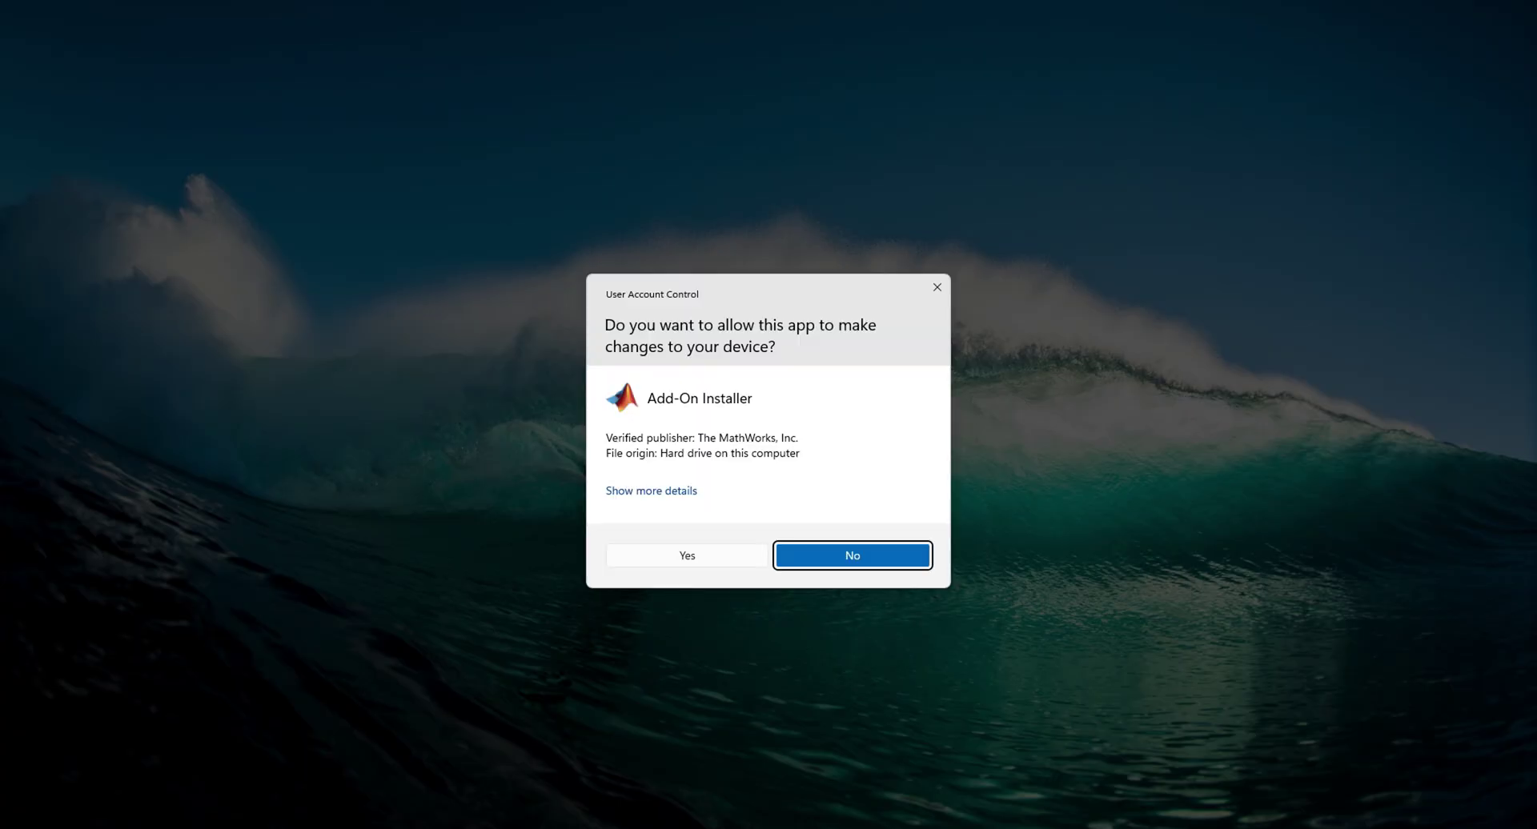
- Approve the Add-On Installer's User Account Control prompt so Simulink Coder installs and MATLAB restarts
left_click(710, 553)
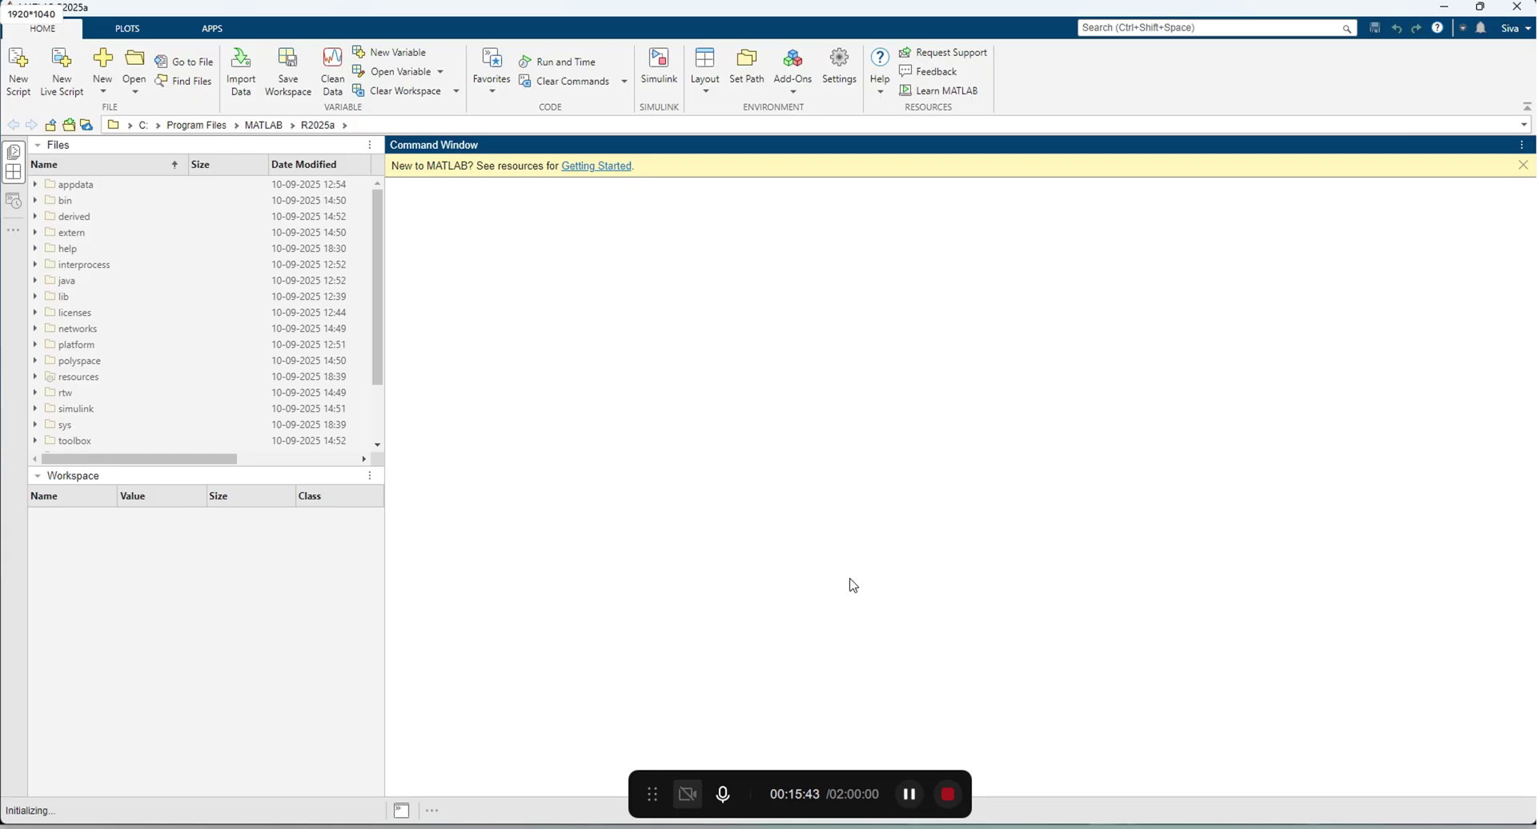
- Verify Simulink Coder shows a 30-day trial in Add-On Explorer, then close Add-On Explorer and MATLAB
left_click(803, 87)
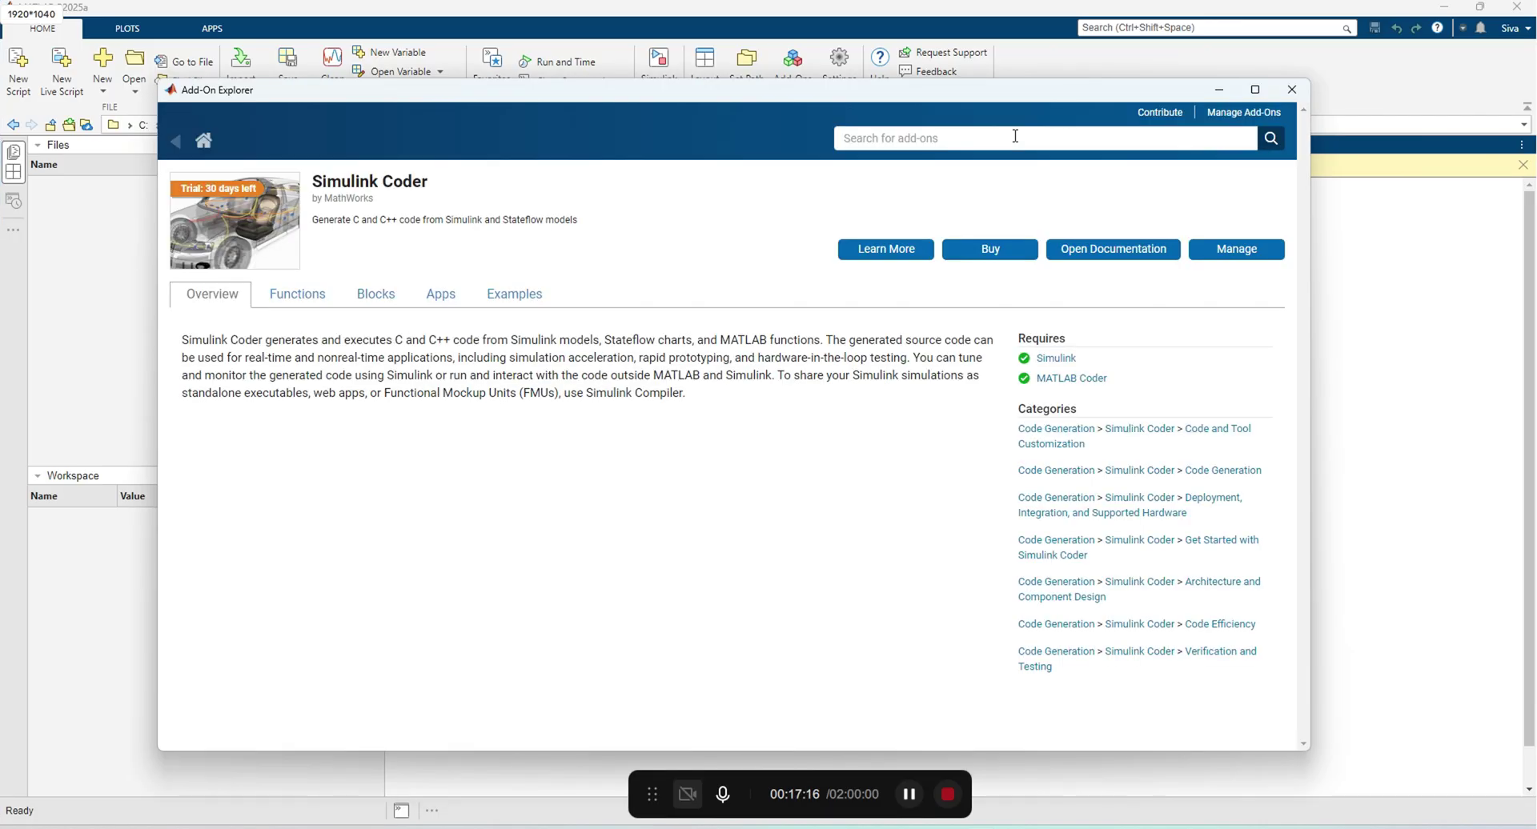
triple_click(347, 184)
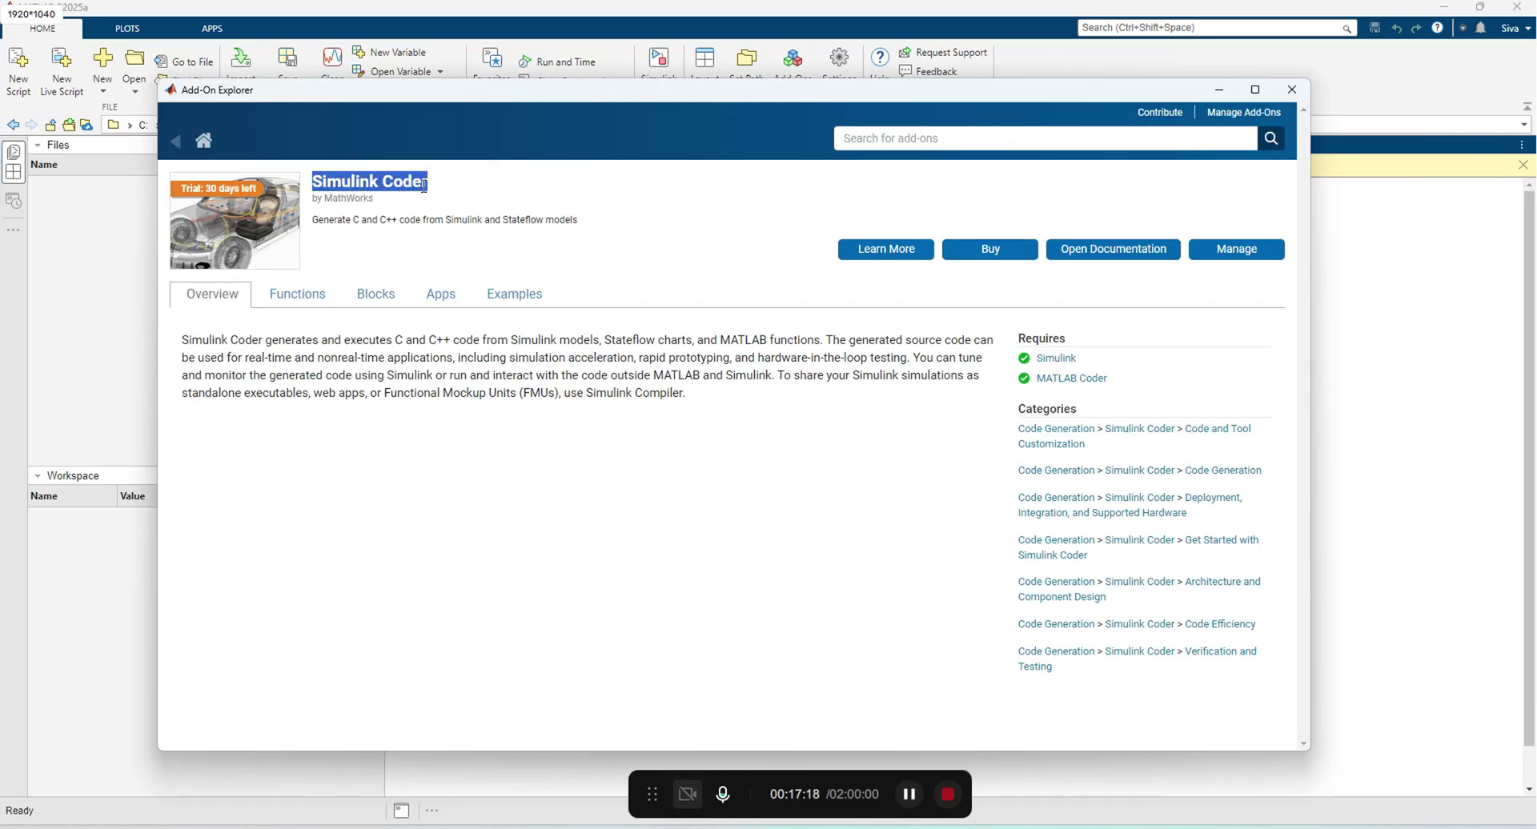
left_click(1287, 109)
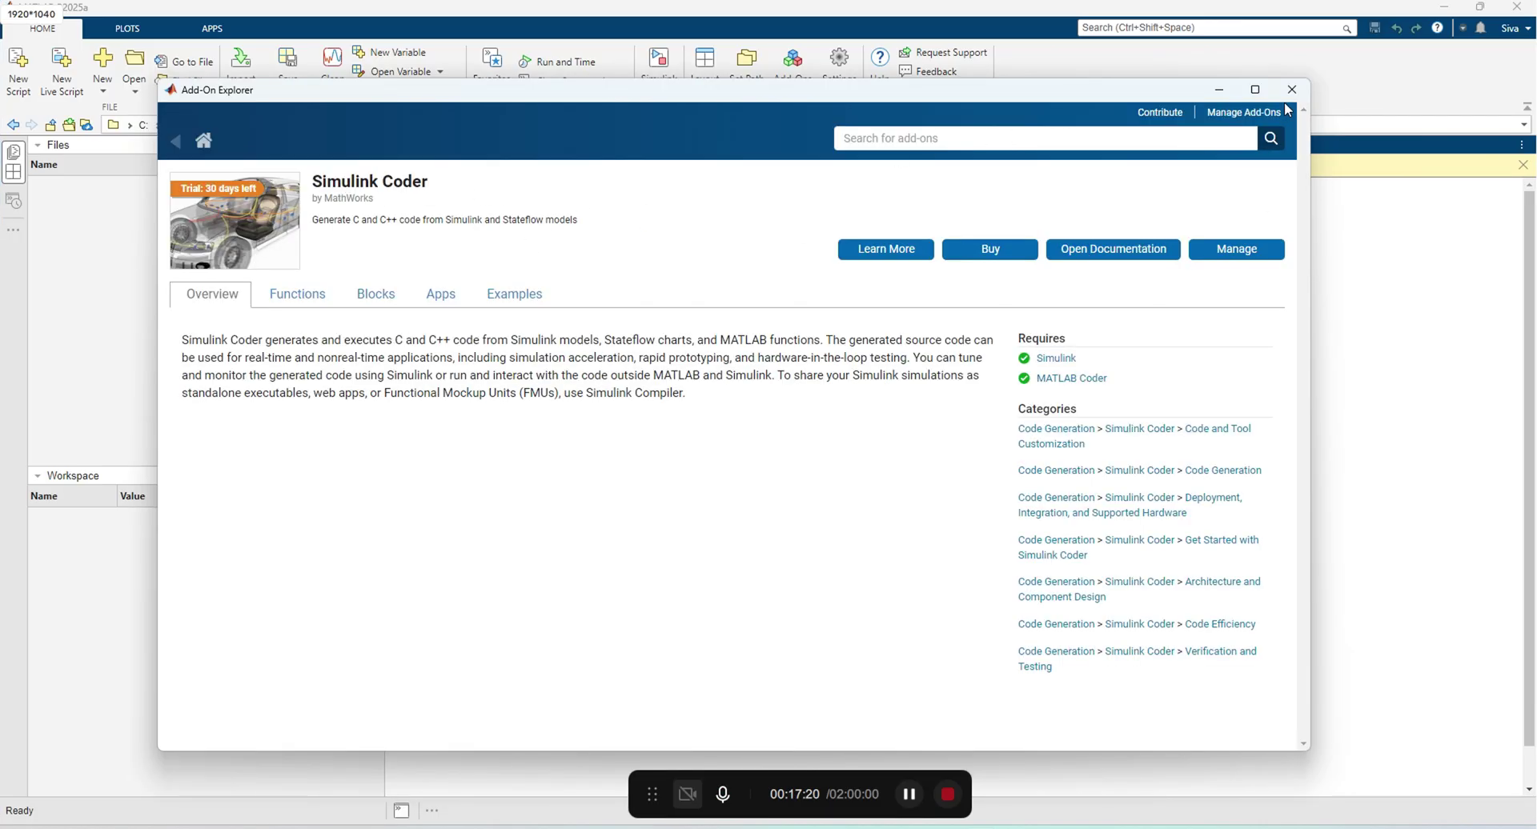
left_click(1292, 89)
left_click(1516, 6)
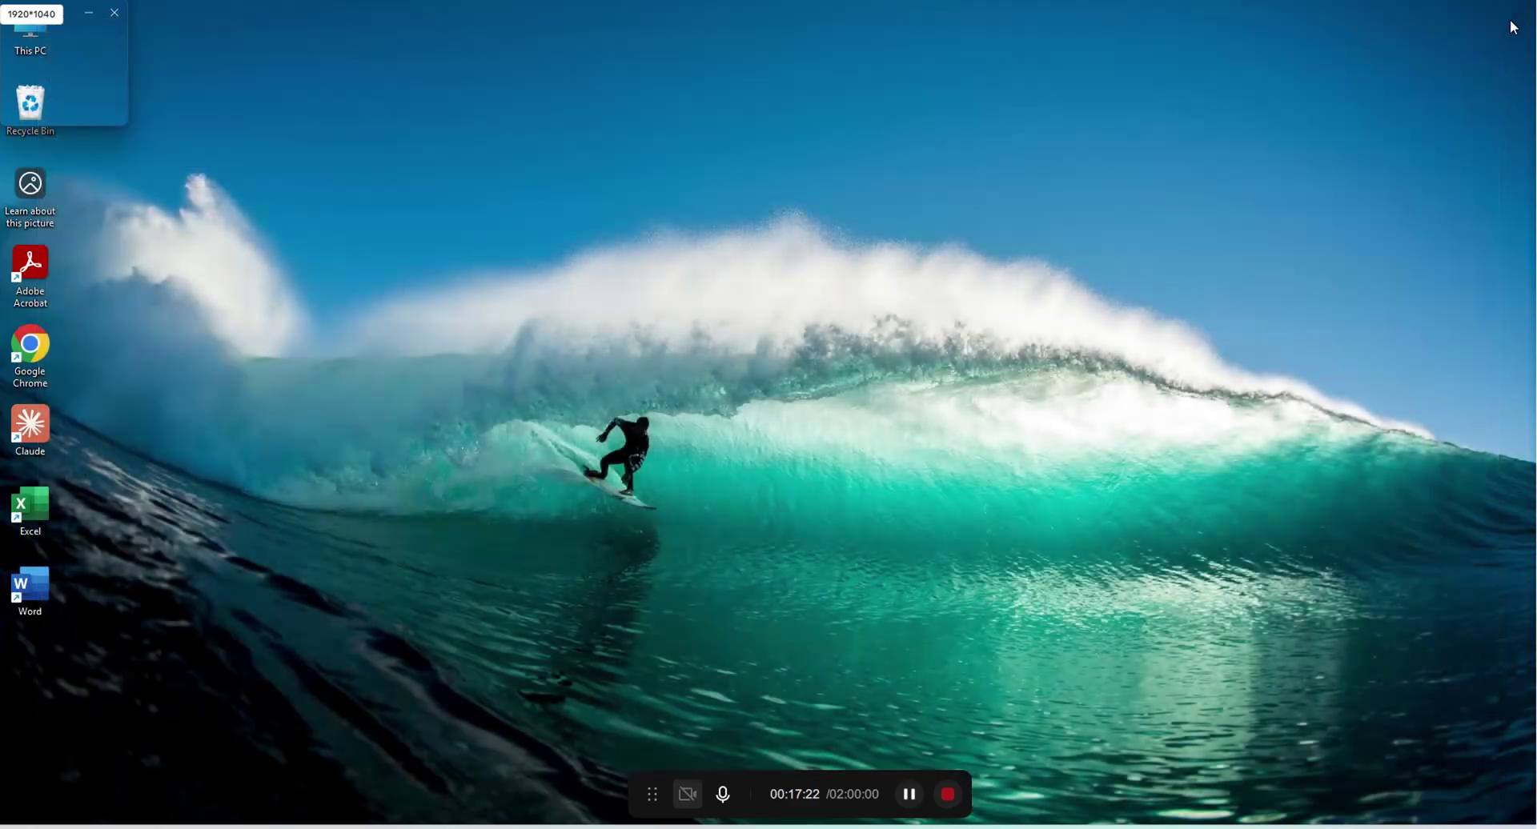